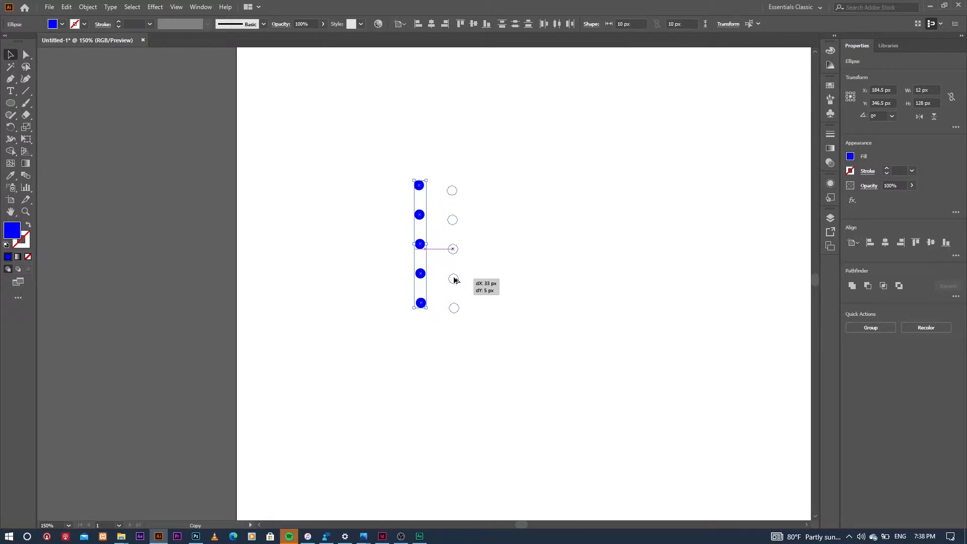
- Copy the five-dot column 33 px to the right and repeat the duplication until the grid has 17 columns
drag(454, 280, 455, 280)
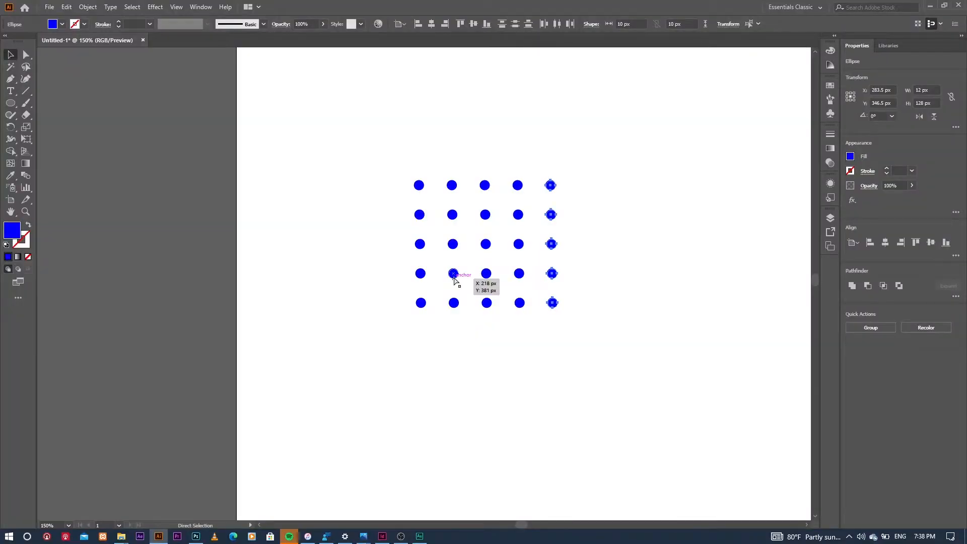
key(ctrl+d)
key(ctrl+d)
key(ctrl+d)
key(ctrl+d)
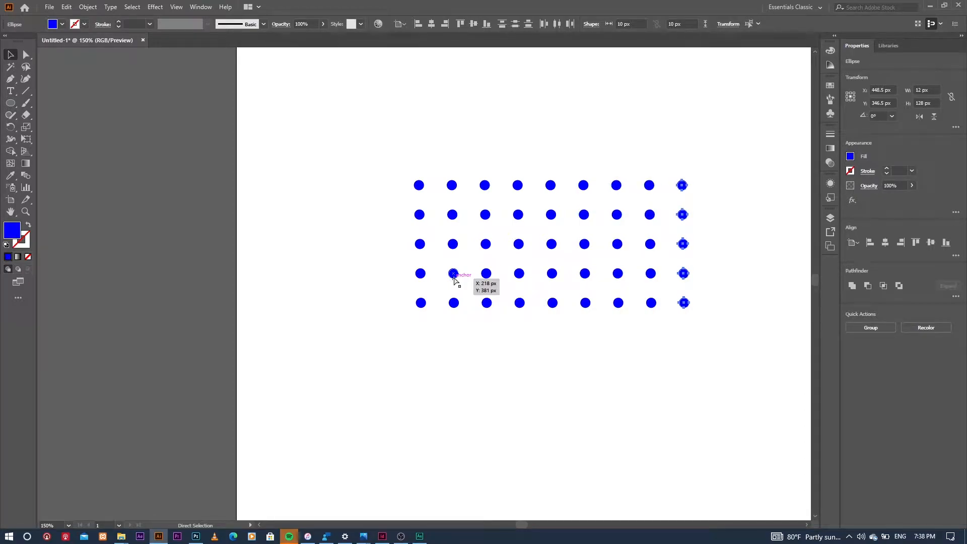
key(ctrl+d)
key(ctrl+d)
key(ctrl+d)
key(ctrl+d)
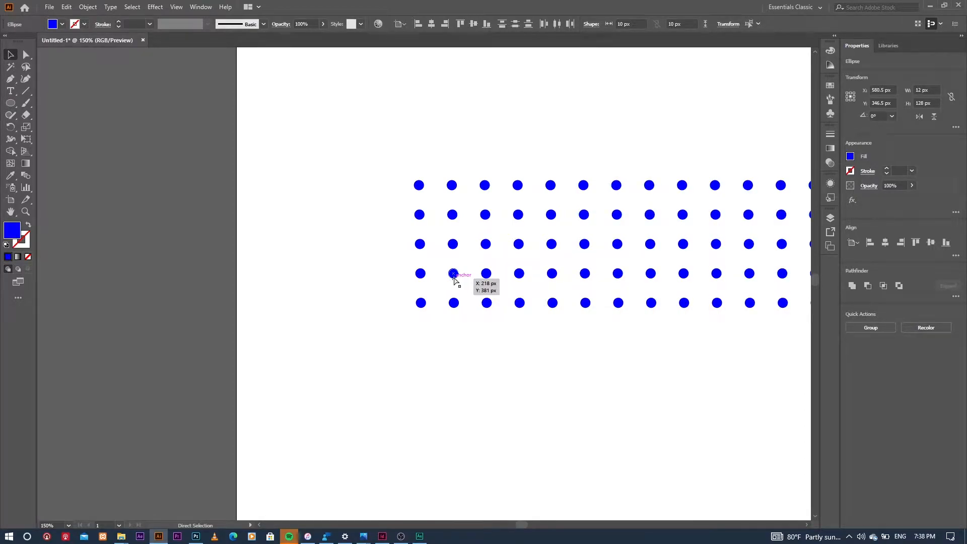
key(ctrl+d)
key(ctrl+minus)
key(ctrl+minus)
key(ctrl+minus)
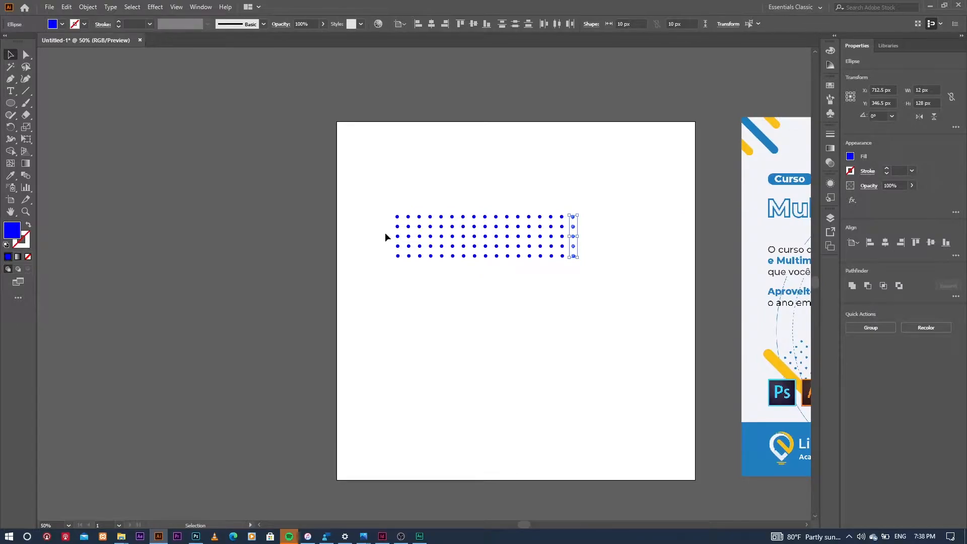
click(528, 187)
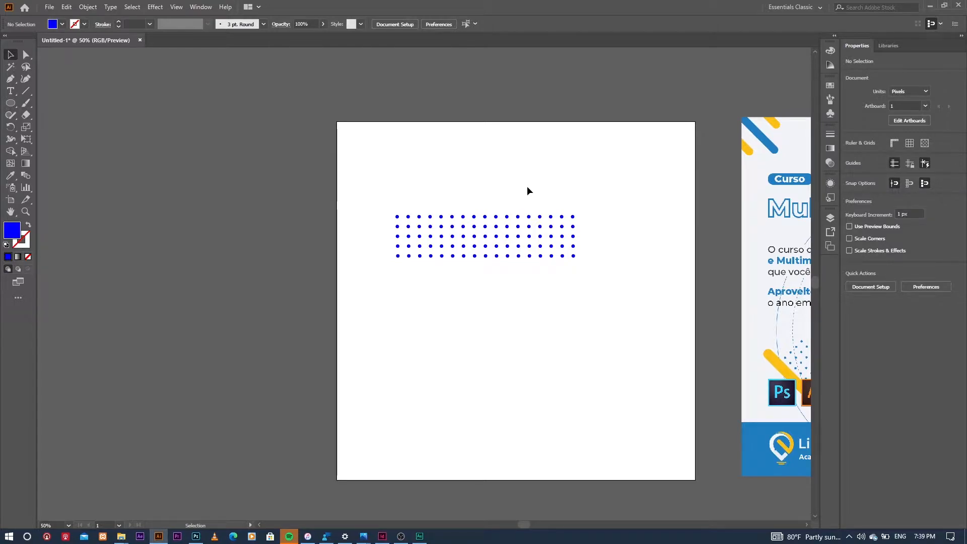
- Select every blue dot in the grid and group them into one object
drag(362, 182, 641, 291)
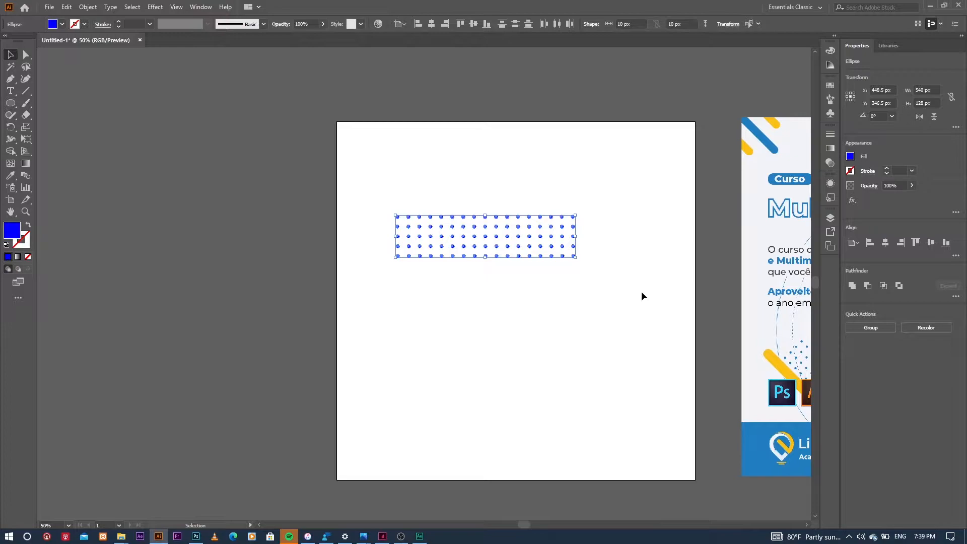
key(a)
key(ctrl+g)
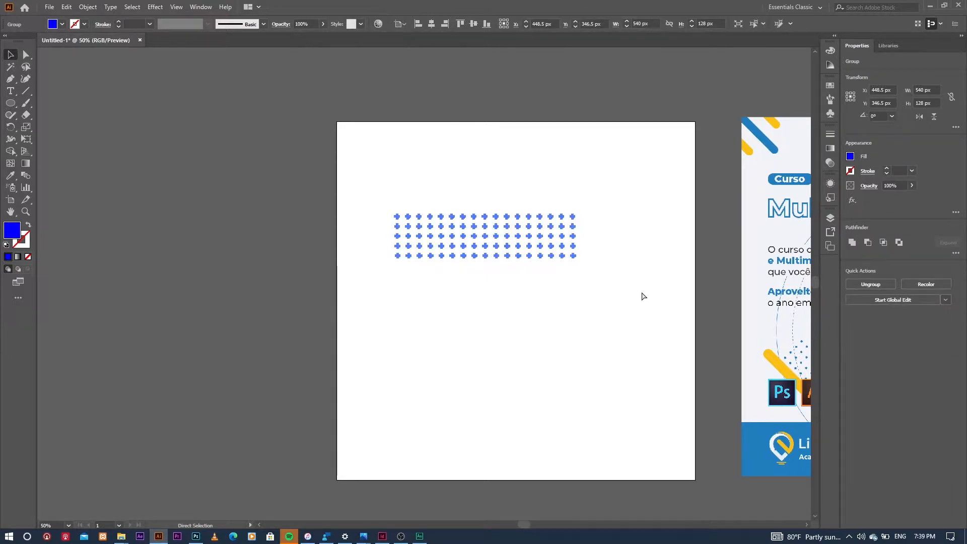
key(v)
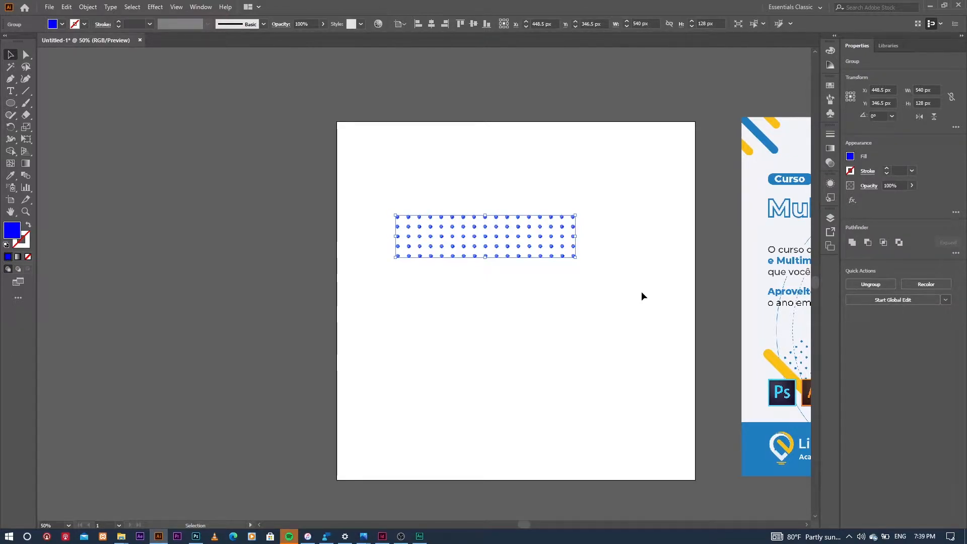
- Ungroup the dot grid, group all its dots again and deselect it
key(ctrl+shift+g)
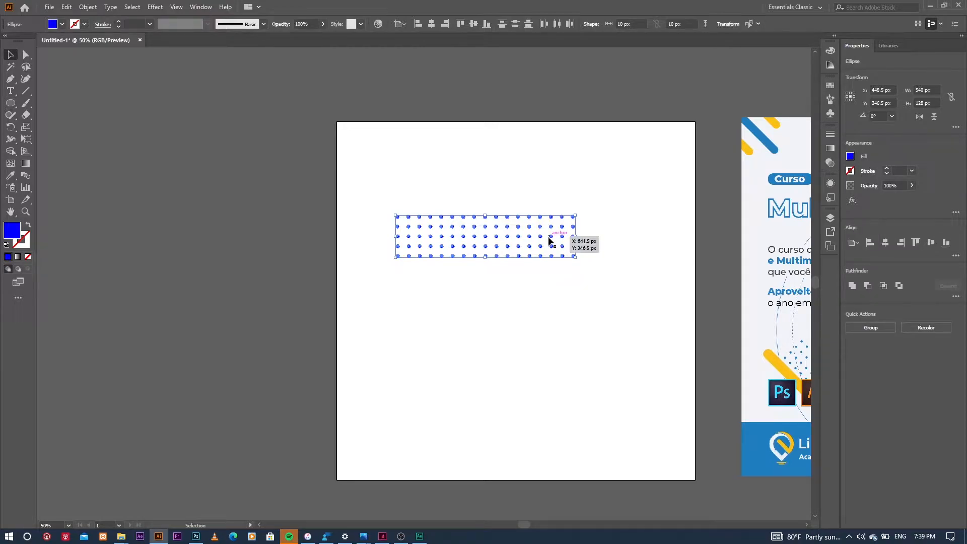
right_click(548, 238)
click(587, 301)
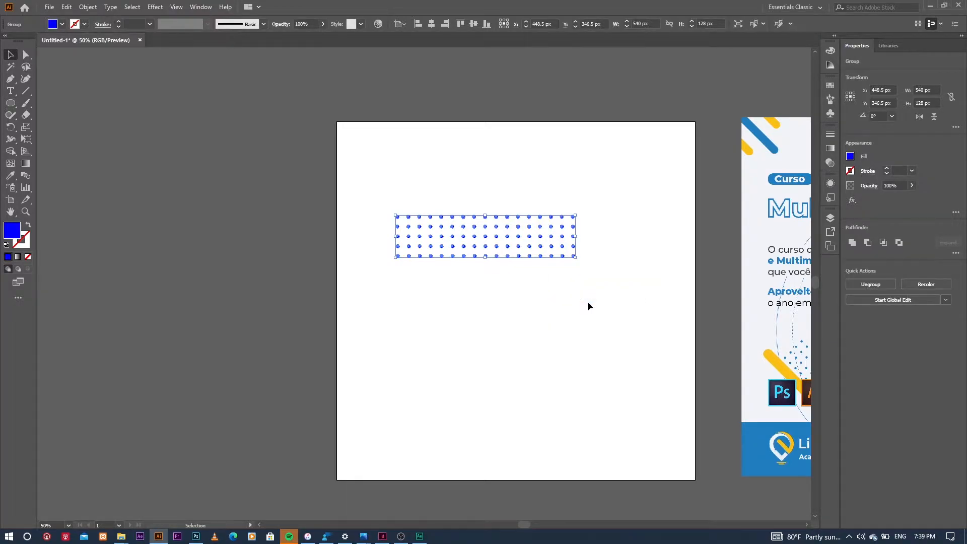
click(601, 305)
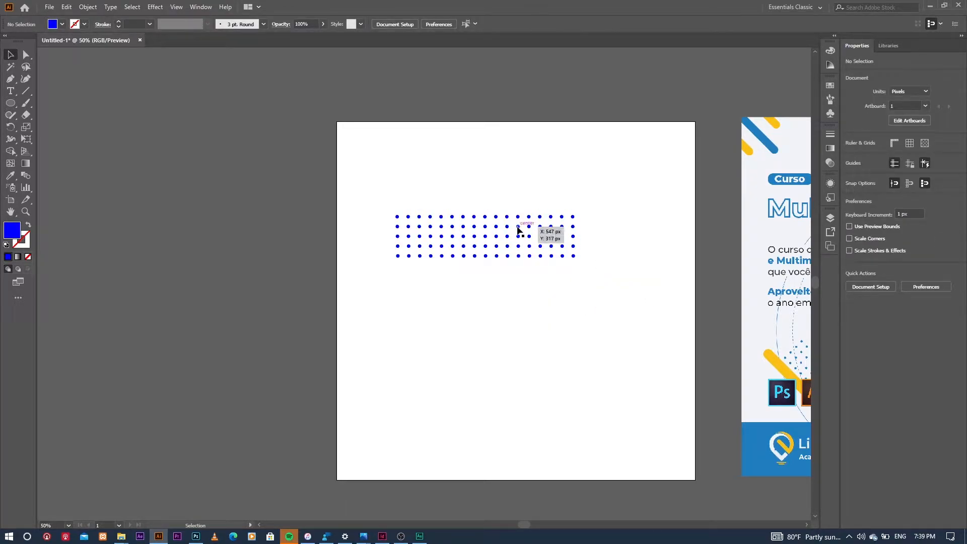
- Move the grouped dot grid into the upper-right corner of the artboard
drag(539, 226, 601, 140)
click(610, 233)
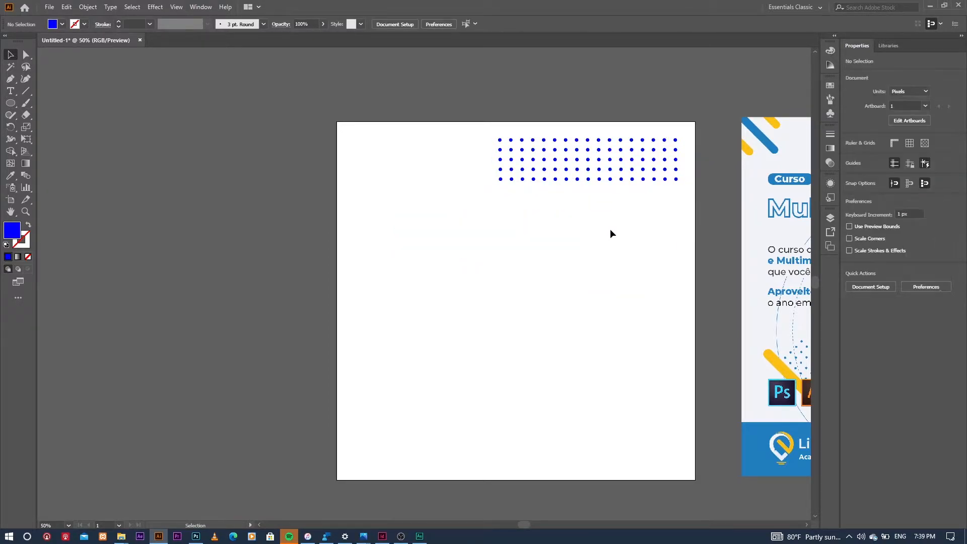
- Place the image recorte mulher.png from Light POST_Folder in the lower middle of the artboard, below the dot grid
scroll(504, 237, down, 2)
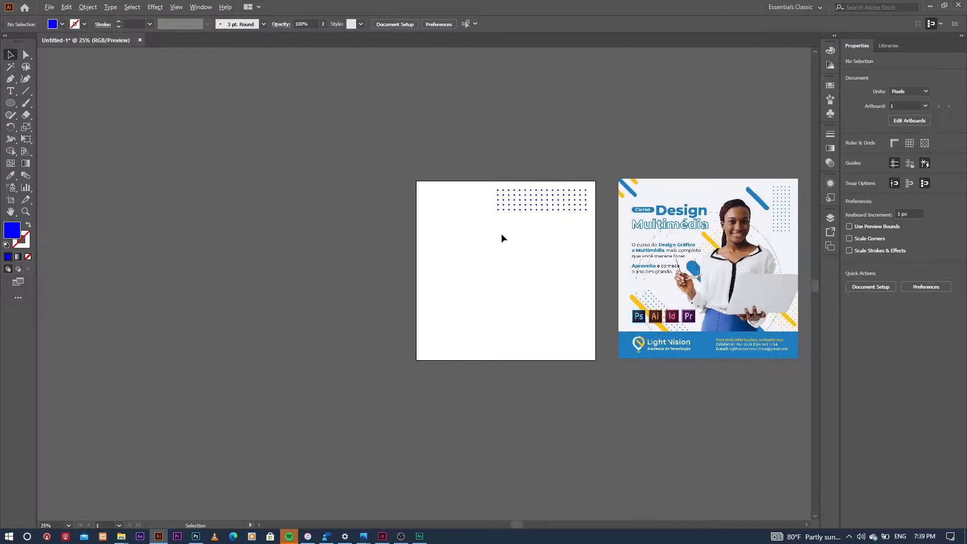
scroll(576, 228, up, 1)
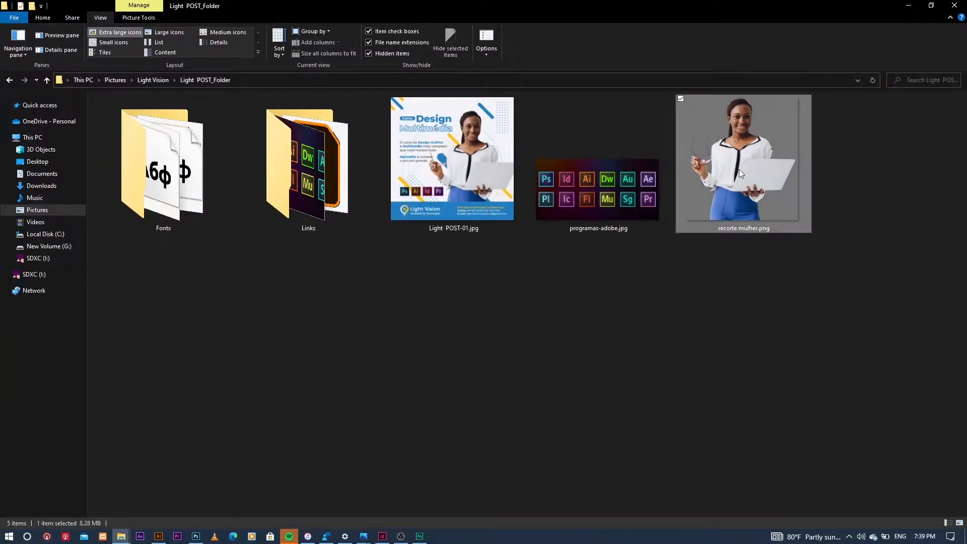
drag(739, 169, 489, 340)
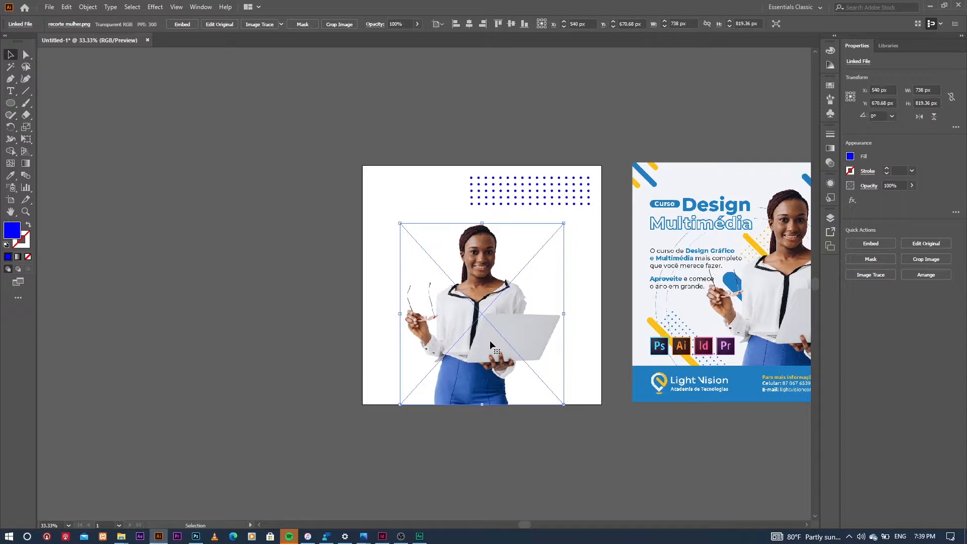
click(573, 277)
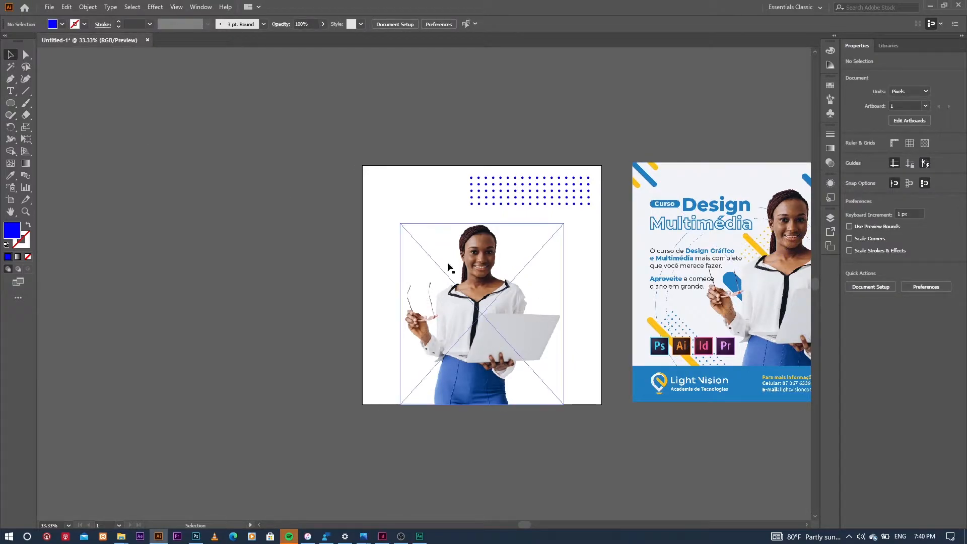
- Draw a 1080 x 1080 px rectangle that covers the whole artboard
click(15, 106)
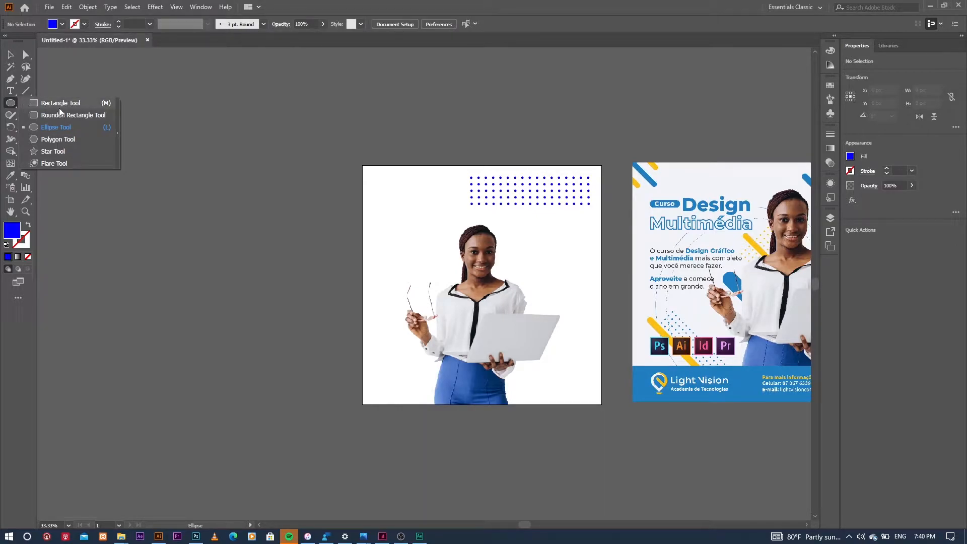
click(75, 104)
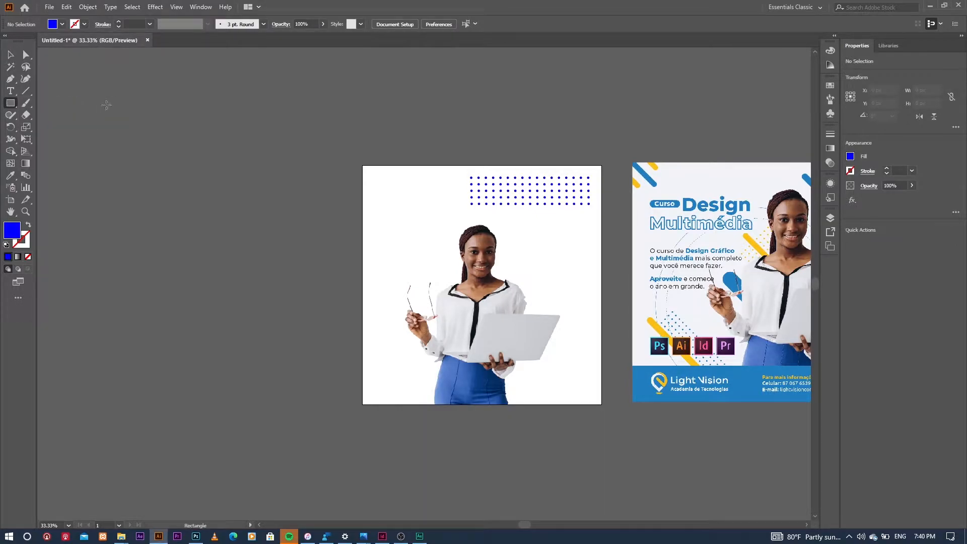
scroll(424, 189, down, 2)
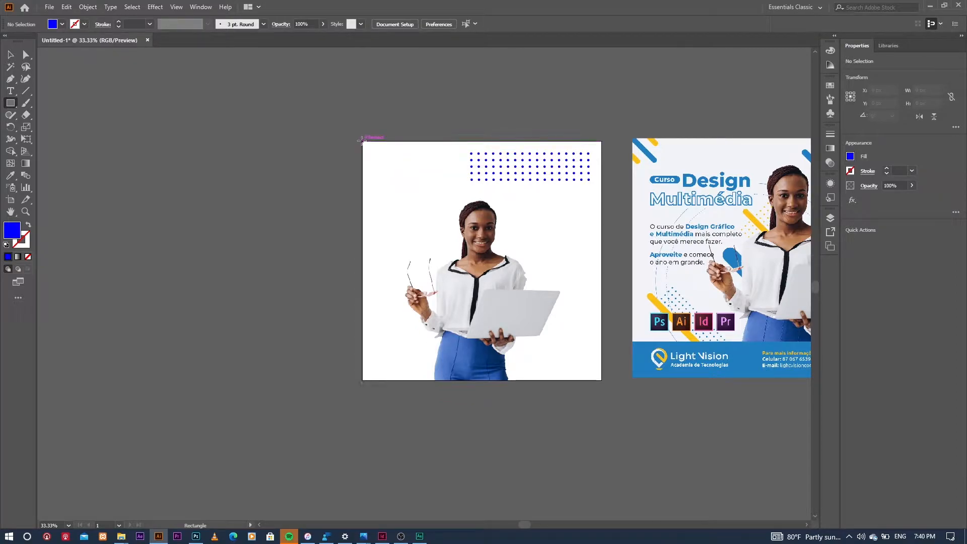
drag(362, 141, 600, 382)
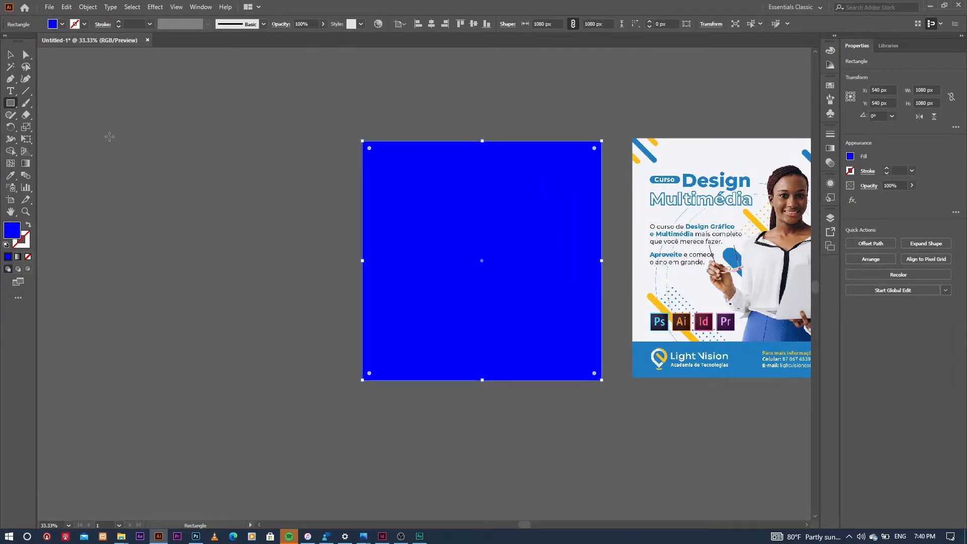
click(11, 53)
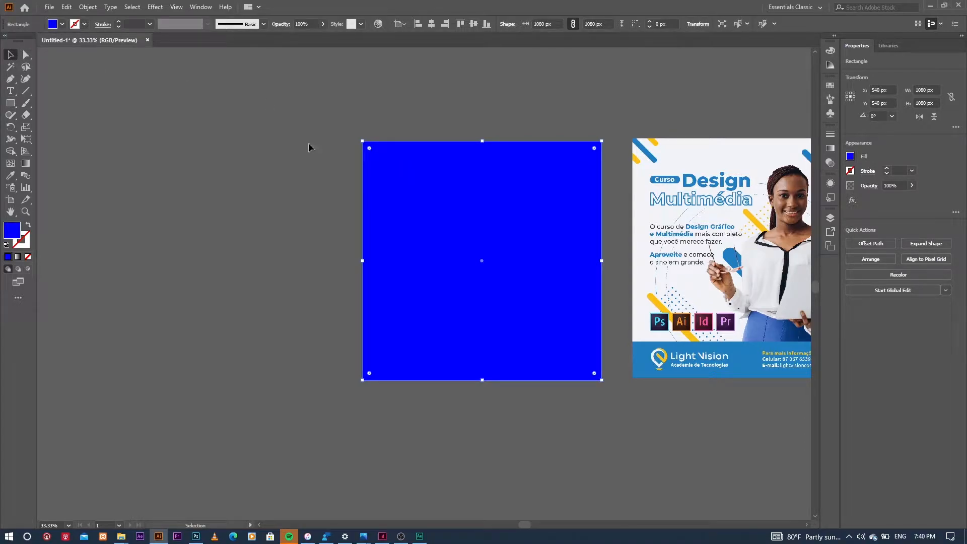
- Fill the artboard-sized rectangle with the light grey swatch R=242 G=242 B=242
click(62, 23)
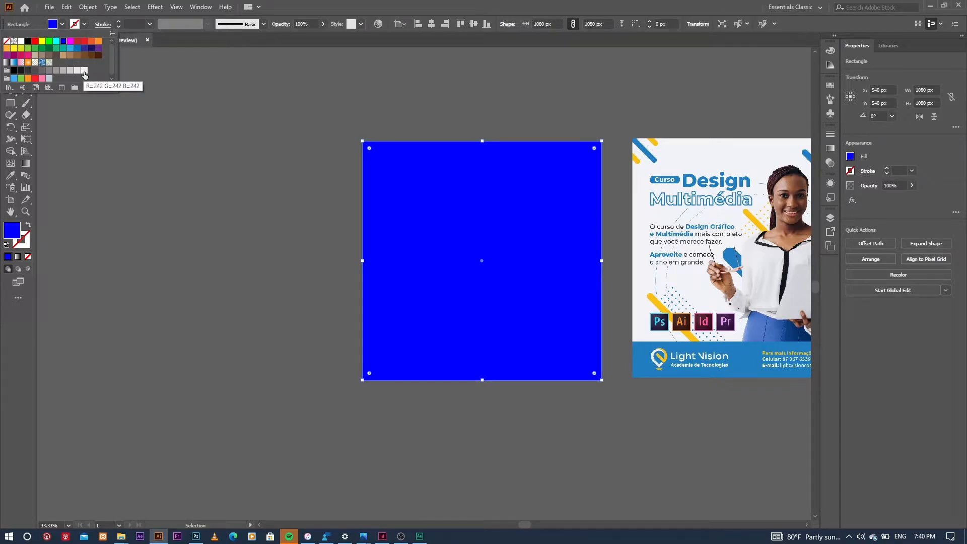
click(84, 70)
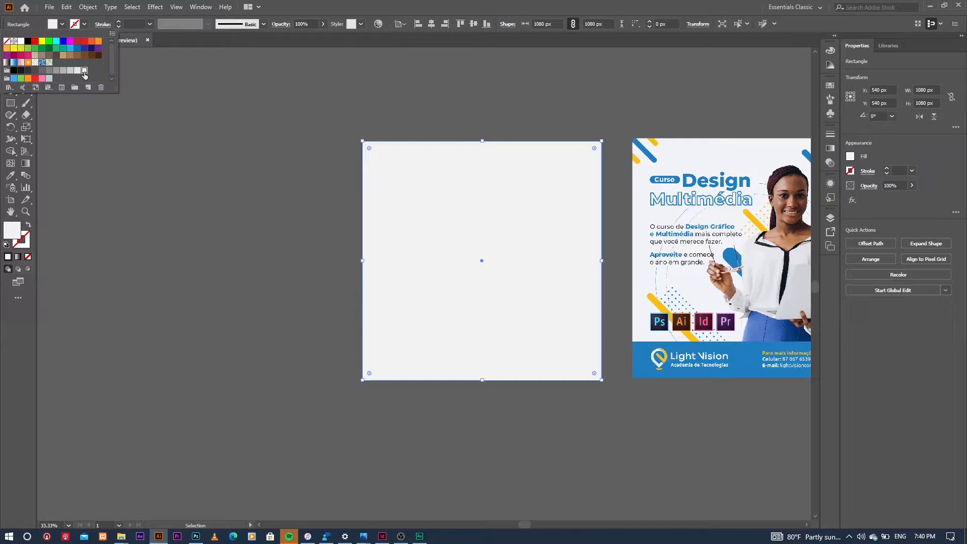
click(282, 164)
- Shift the grey rectangle off the artboard by about 86 px to the right and 28 px down
scroll(335, 145, right, 3)
drag(226, 129, 244, 132)
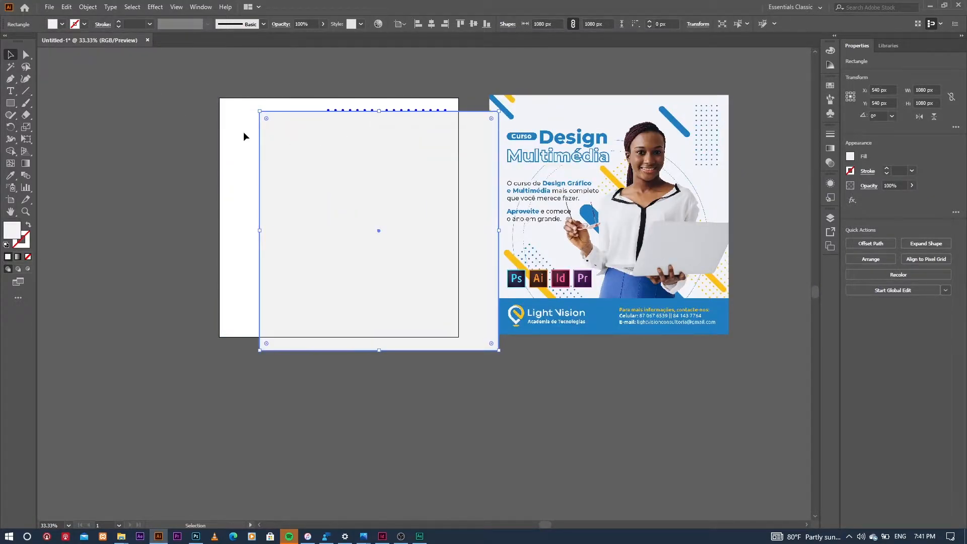
click(233, 130)
scroll(288, 115, up, 1)
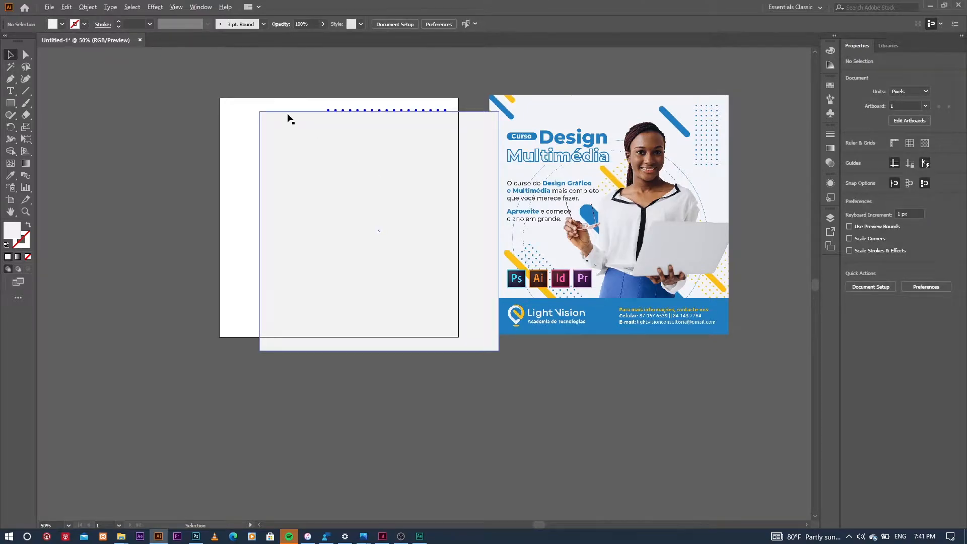
drag(304, 137, 312, 162)
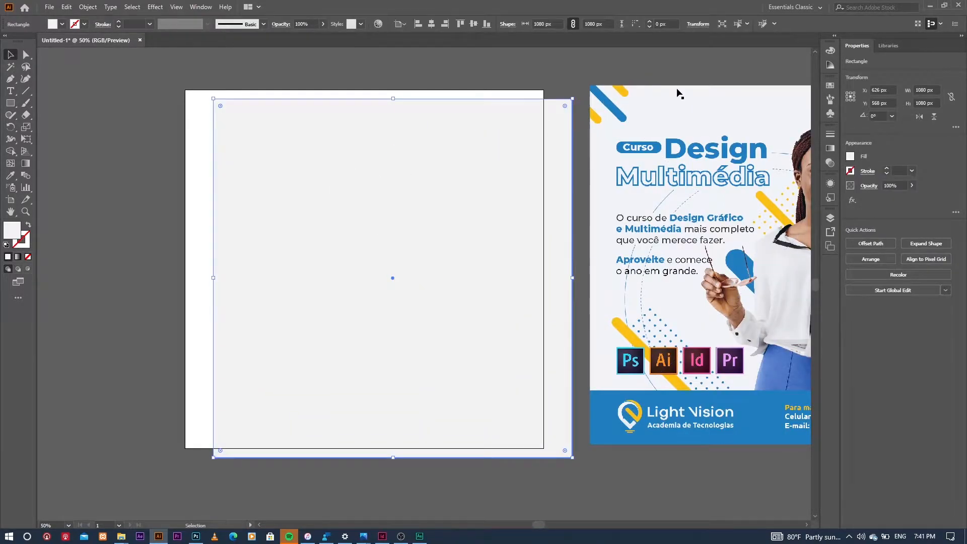
- With the Eyedropper, try the flyer's yellow stripe on the rectangle, and fill it with the flyer's off-white background colour
click(11, 176)
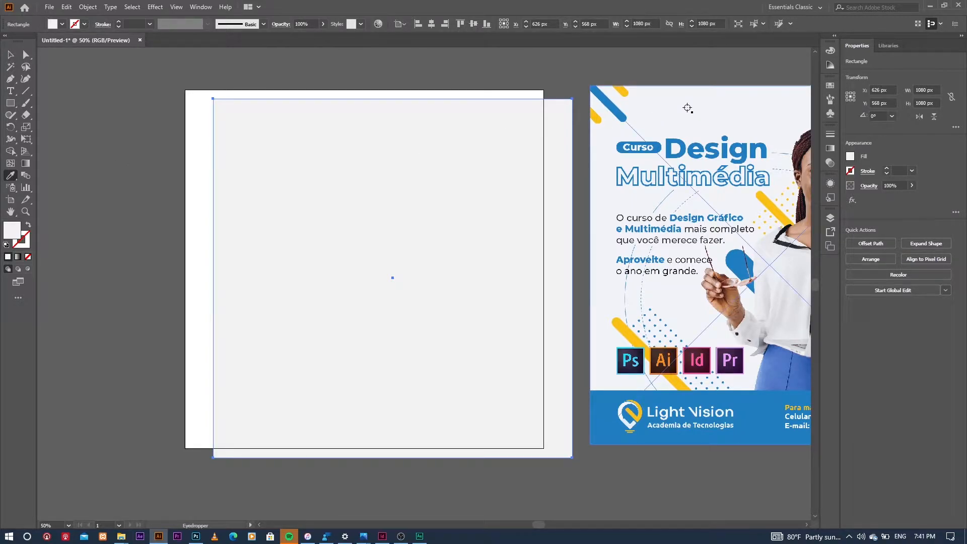
click(770, 206)
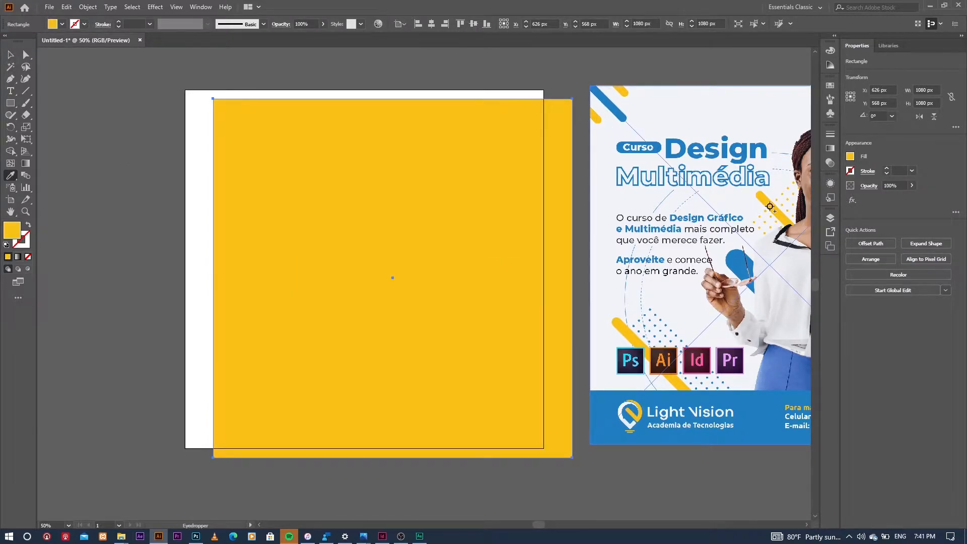
click(701, 115)
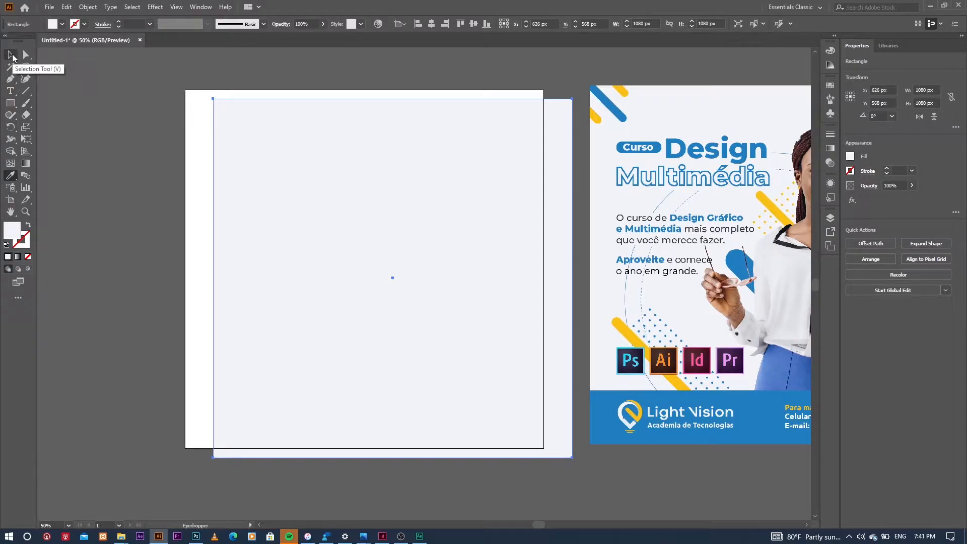
- Move the off-white rectangle so it lines up exactly with the artboard edges, and deselect it
click(12, 57)
drag(397, 172, 369, 161)
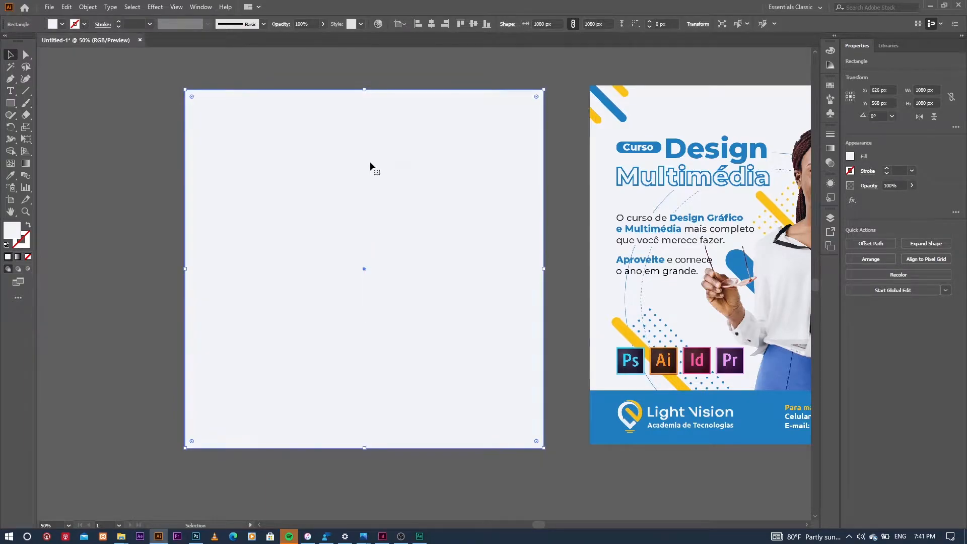
click(345, 71)
- Send the off-white background rectangle to the back, behind the woman's photo and the dot grid
scroll(289, 126, down, 1)
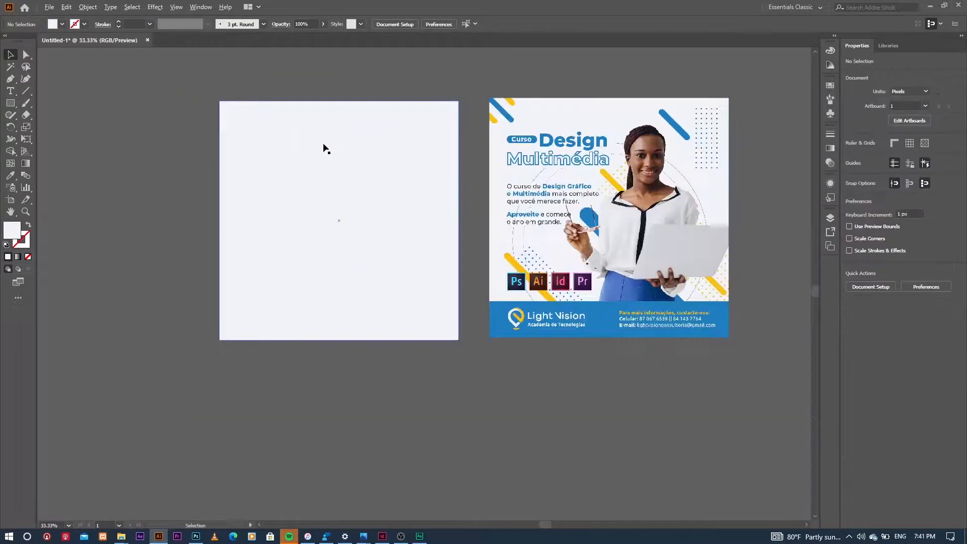
click(358, 179)
right_click(359, 179)
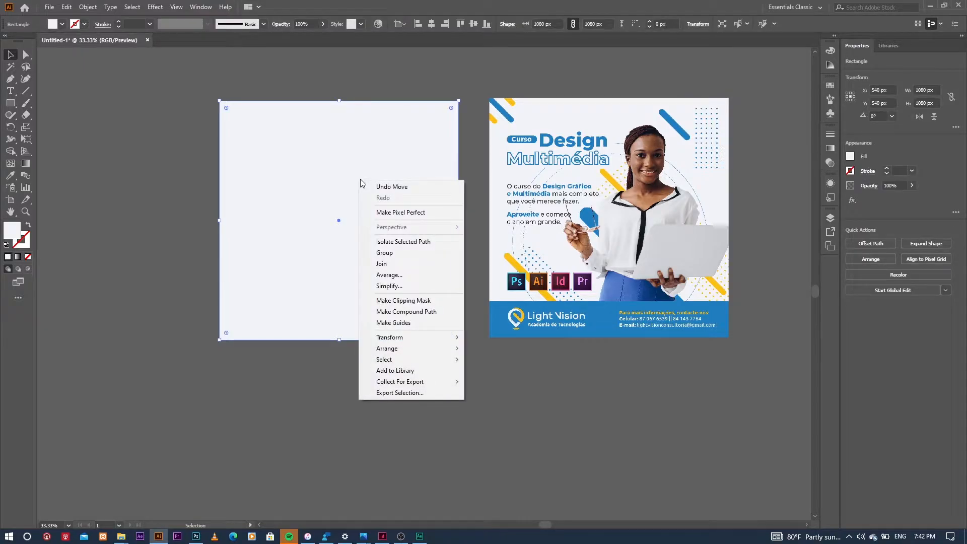
mouse_move(433, 349)
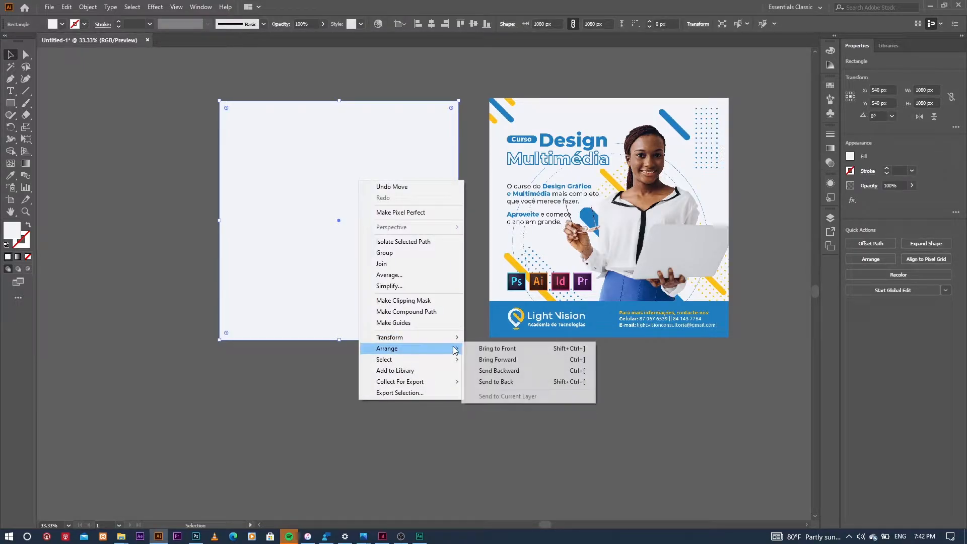
click(510, 382)
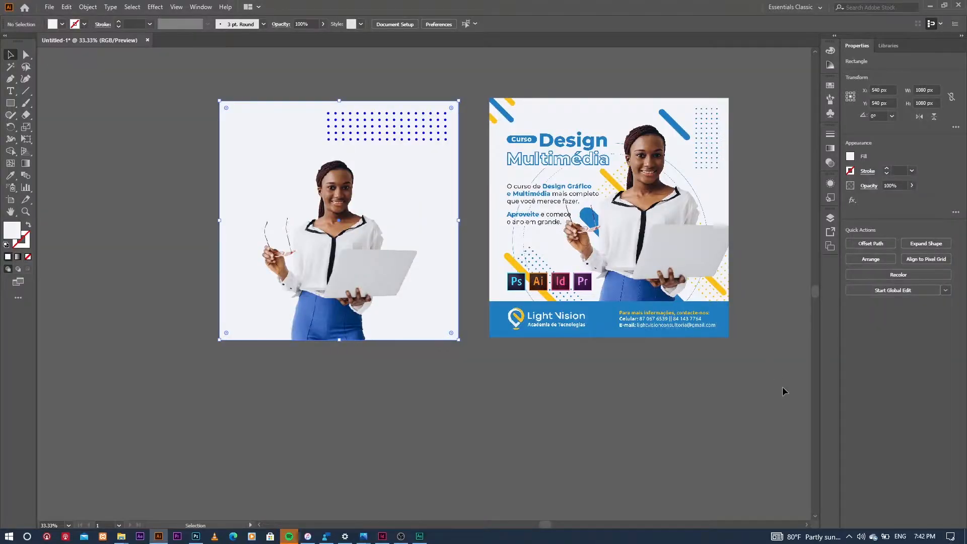
click(782, 386)
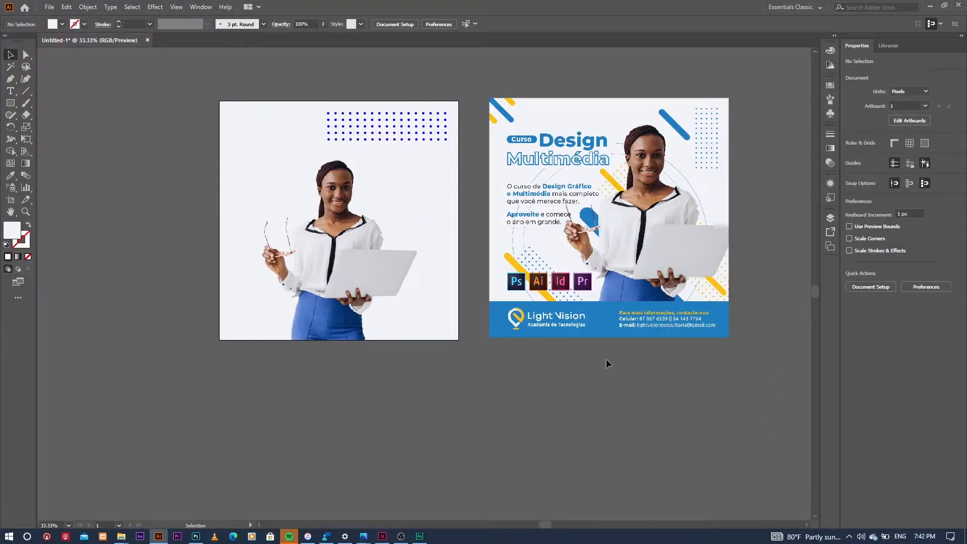
- Draw a 1080 × 166 px footer rectangle along the artboard's lower edge and fill it with the flyer's footer blue using the Eyedropper
click(385, 167)
click(755, 372)
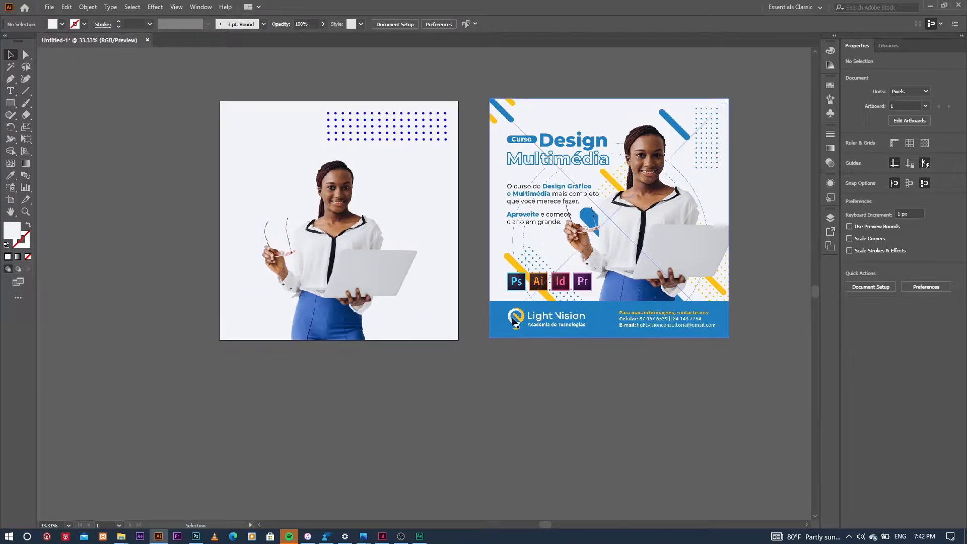
click(10, 102)
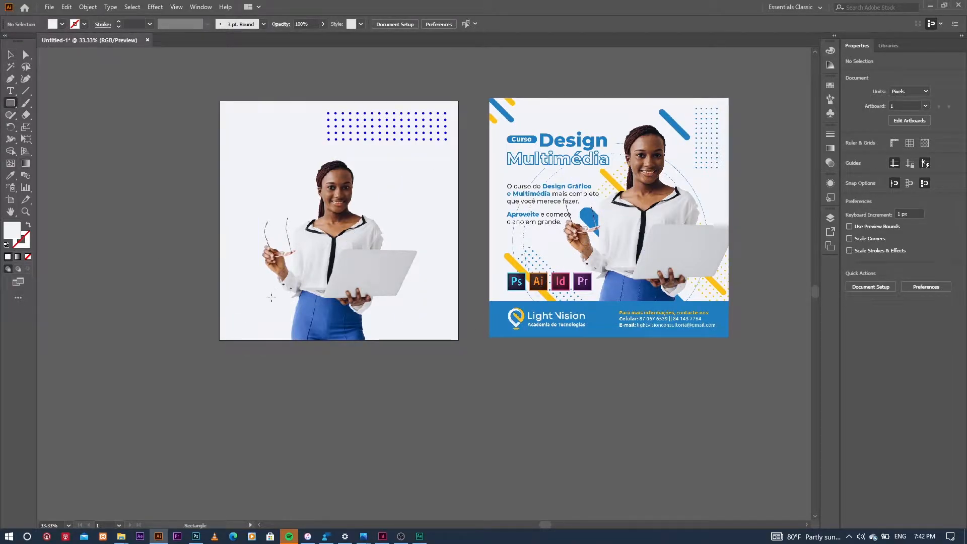
drag(458, 303, 219, 340)
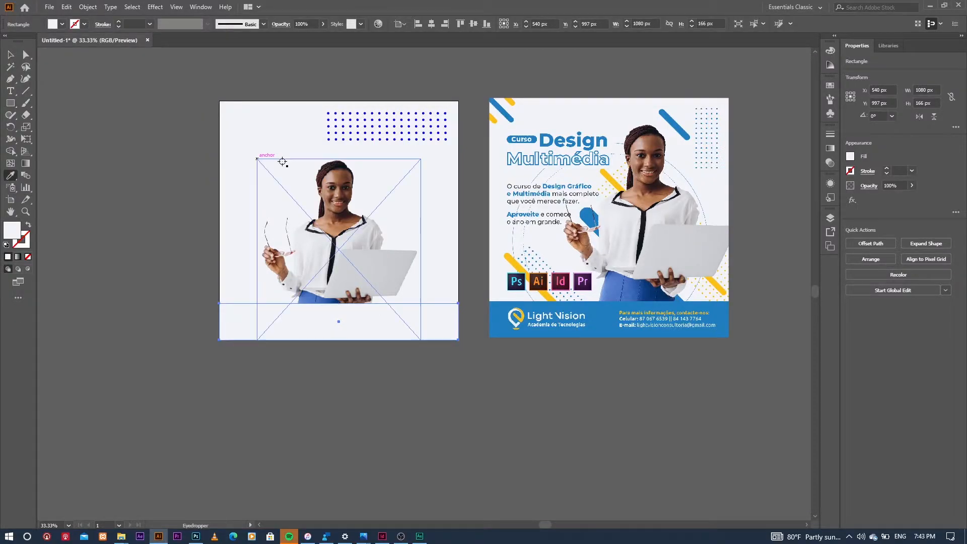
click(605, 323)
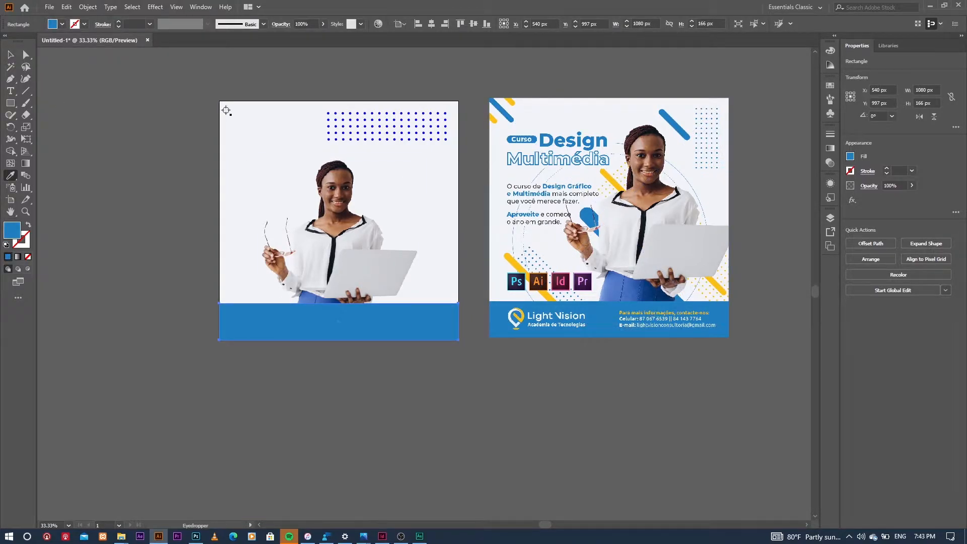
- Deselect the footer and move the woman's photo up and to the right, centred at about X 695, Y 579 px
click(11, 55)
click(505, 403)
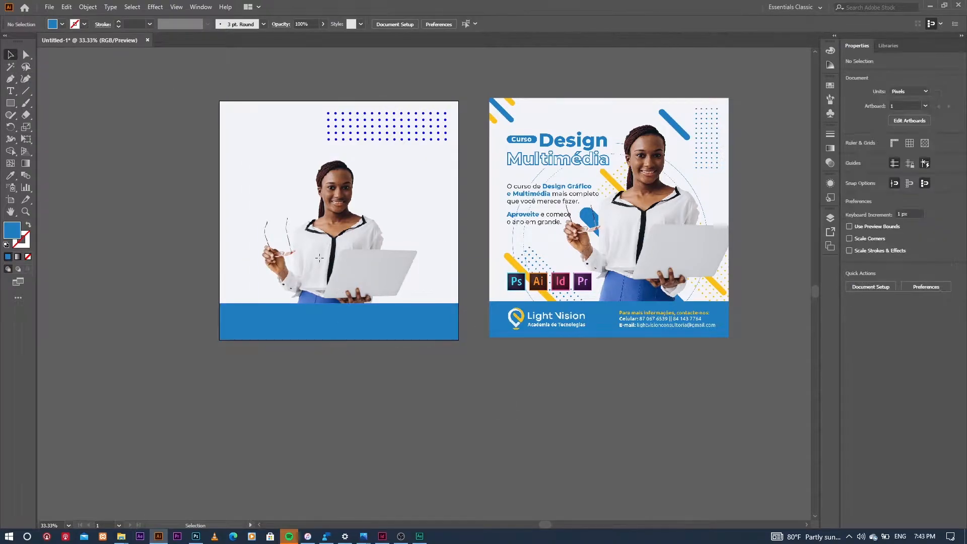
drag(346, 264, 375, 252)
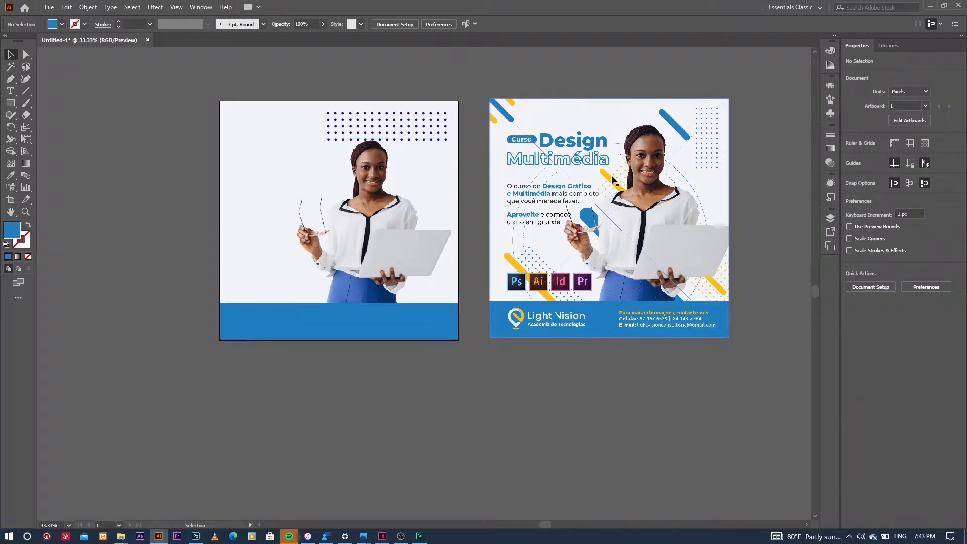
- Draw a horizontal blue bar about 468 × 28 px left of the woman's head and fully round its ends to a 14 px radius
click(11, 103)
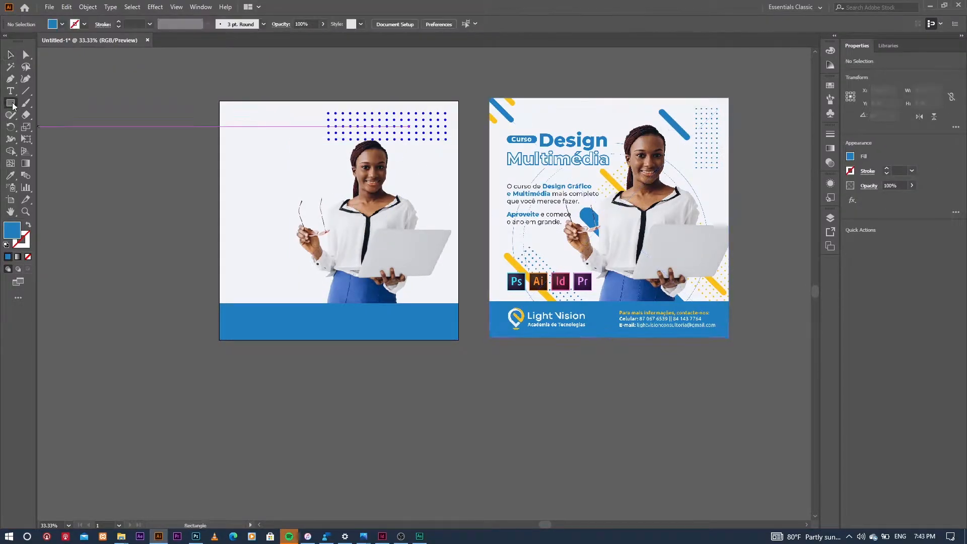
drag(239, 166, 342, 170)
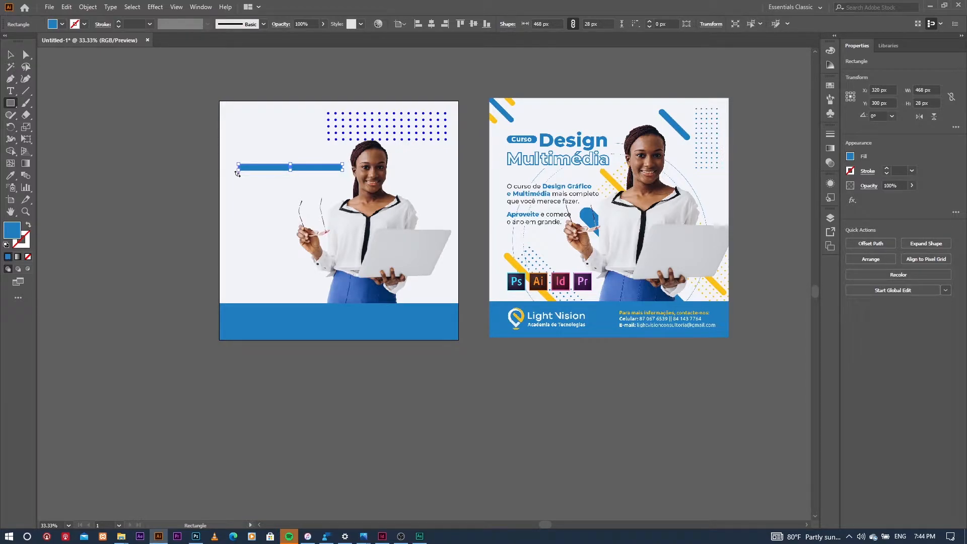
scroll(232, 173, up, 7)
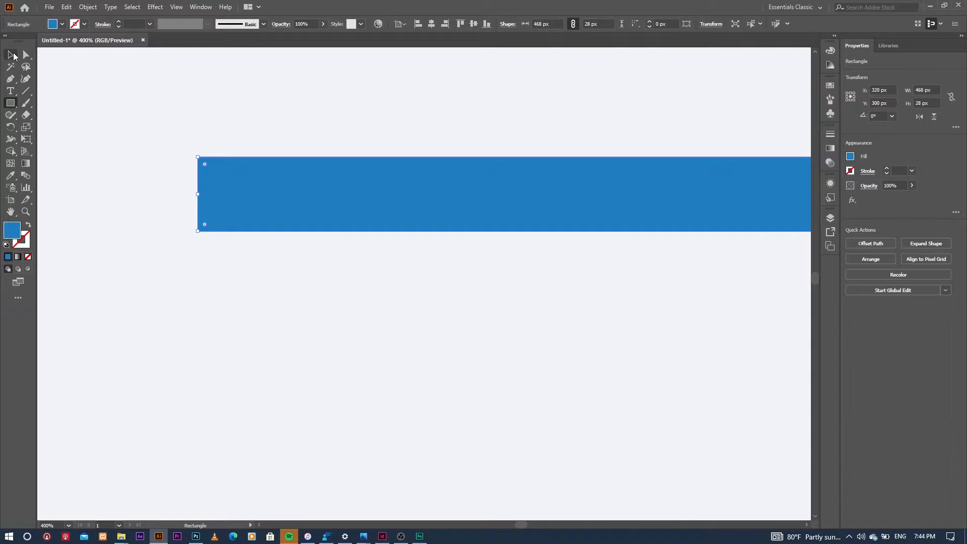
click(14, 56)
click(26, 54)
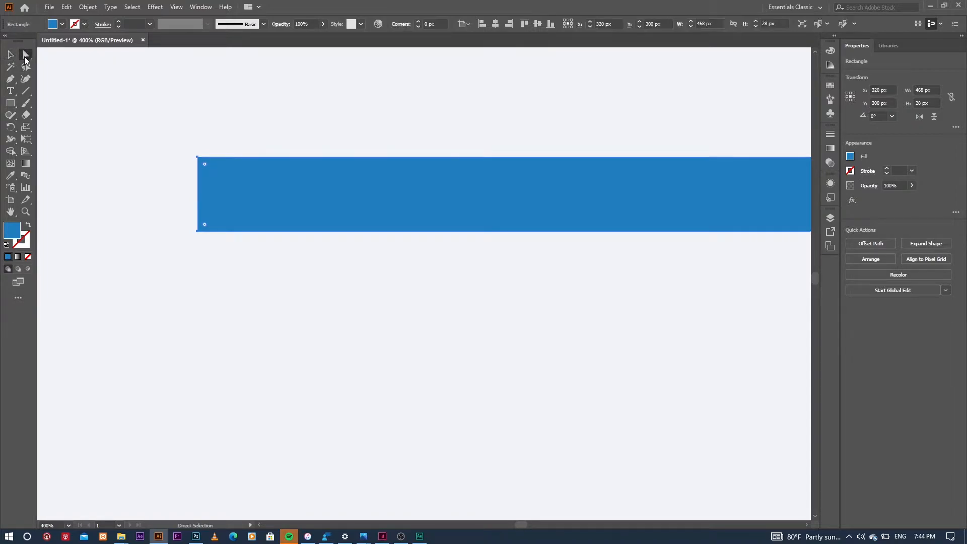
click(14, 59)
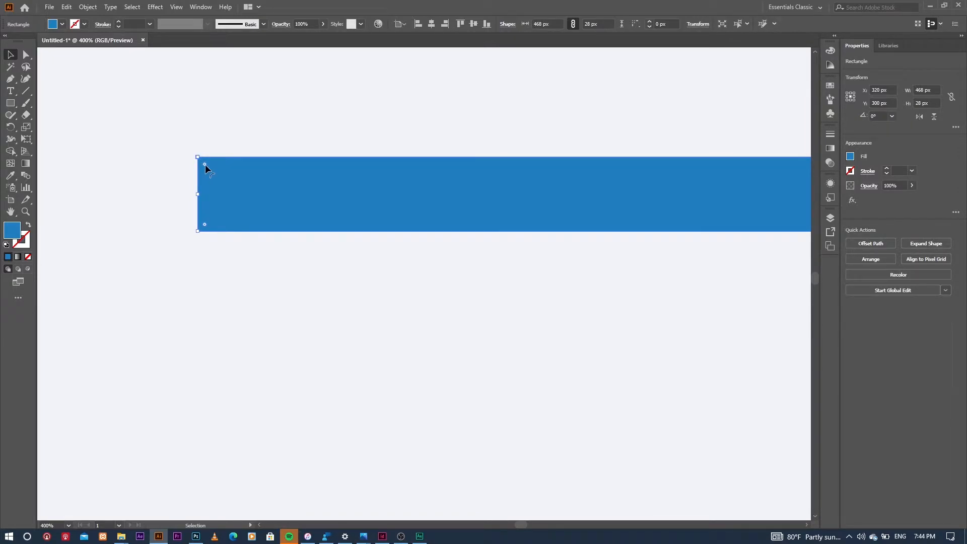
drag(204, 165, 384, 255)
drag(538, 317, 619, 352)
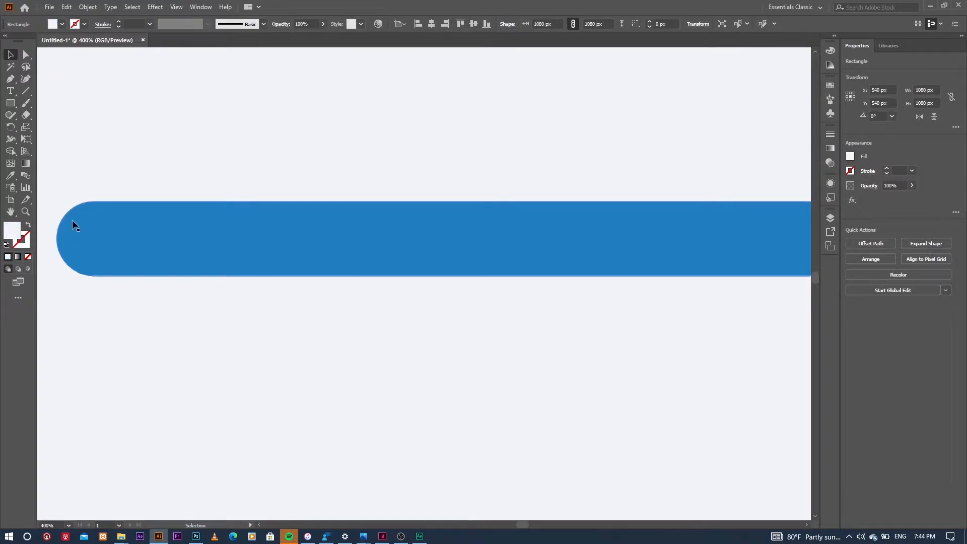
- Rotate the rounded blue bar to 315° so it slopes down to the right like the flyer's stripes
scroll(72, 219, down, 3)
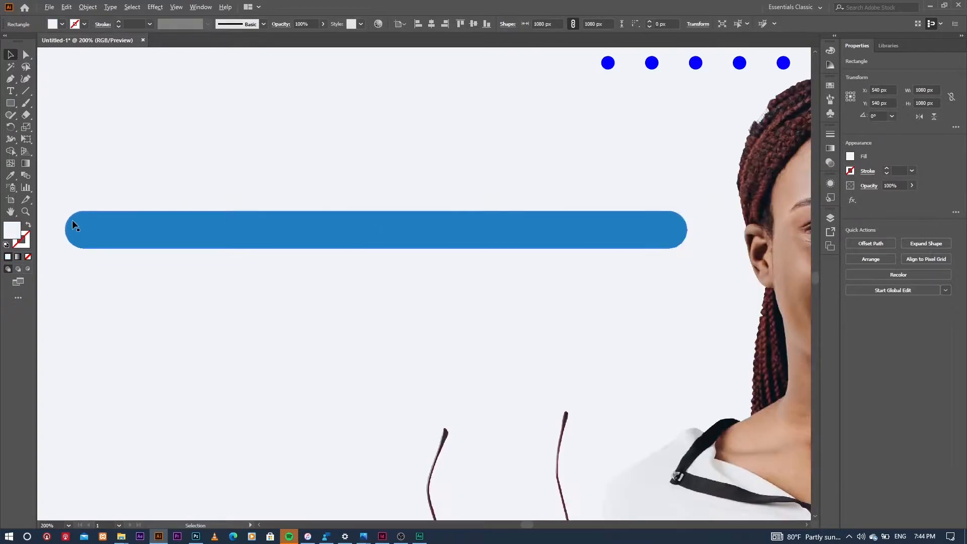
scroll(72, 220, down, 2)
scroll(274, 219, down, 1)
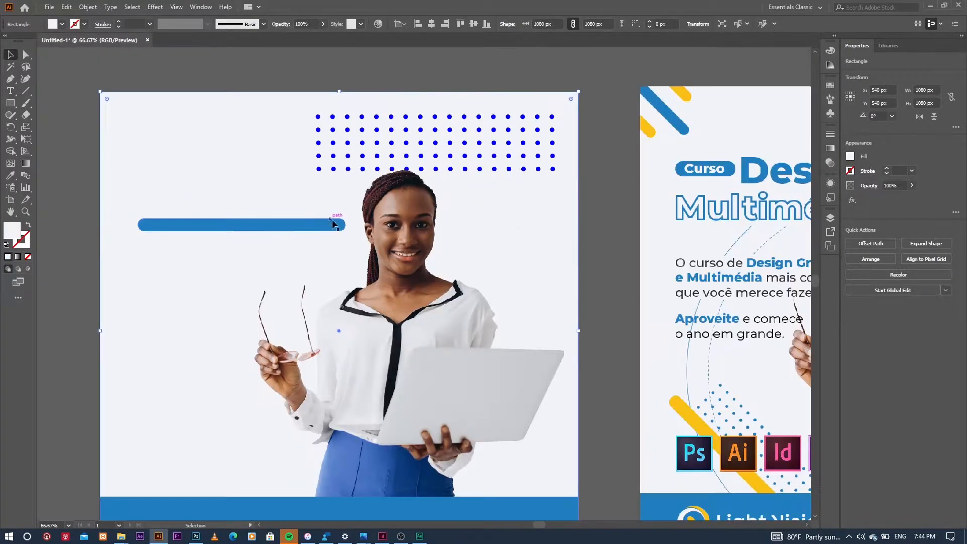
scroll(411, 225, down, 1)
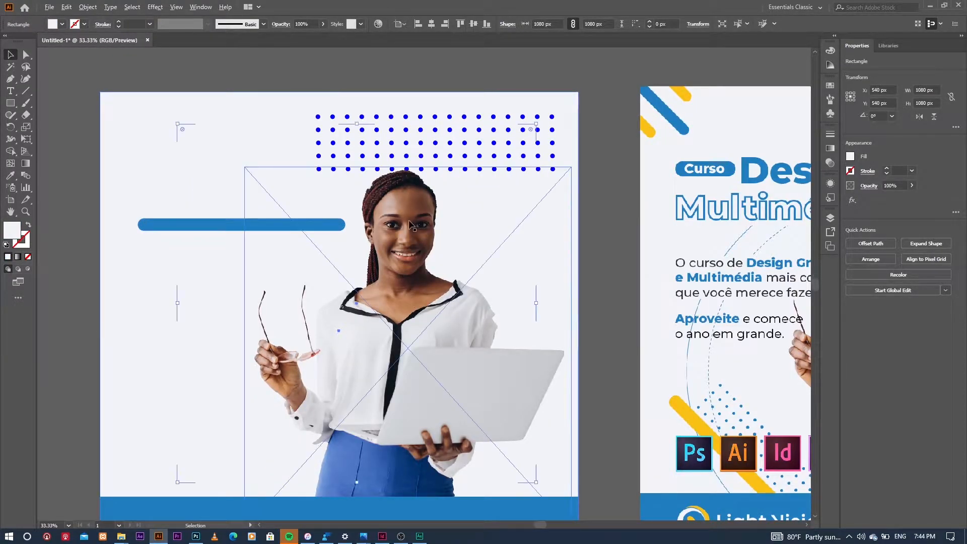
scroll(411, 225, down, 1)
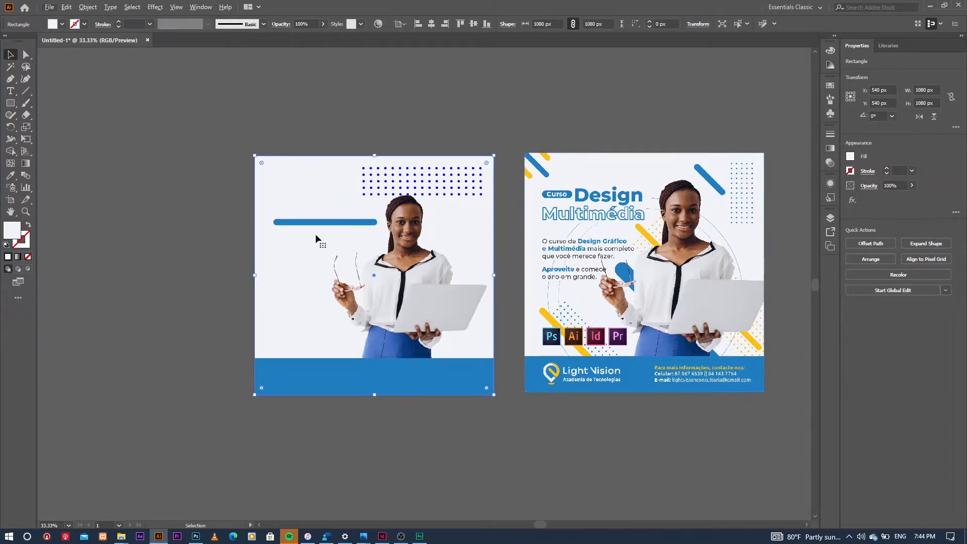
click(328, 223)
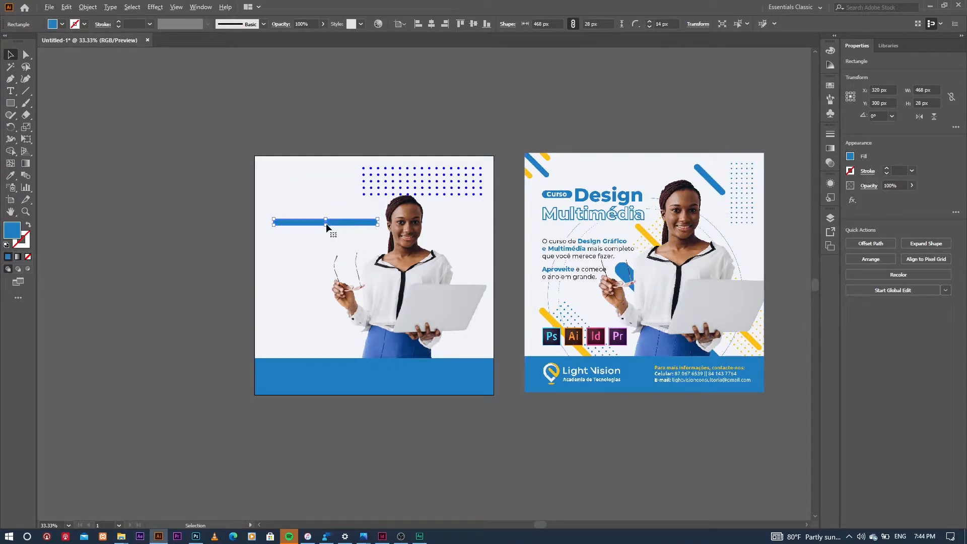
scroll(327, 228, up, 2)
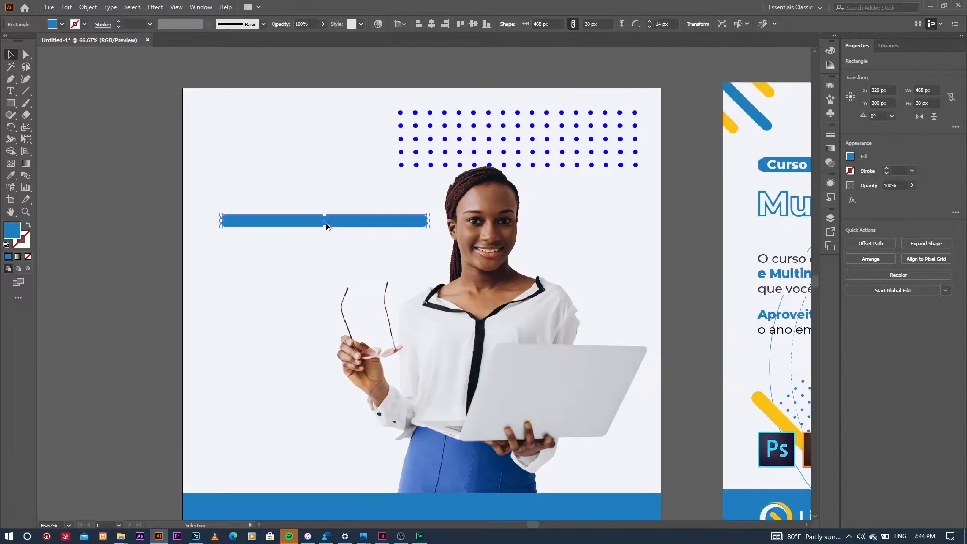
click(431, 214)
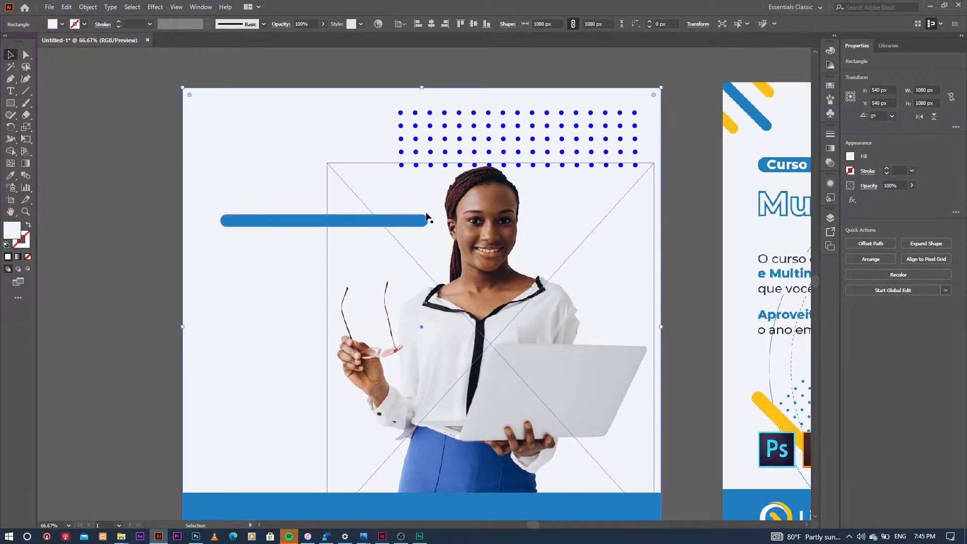
click(407, 224)
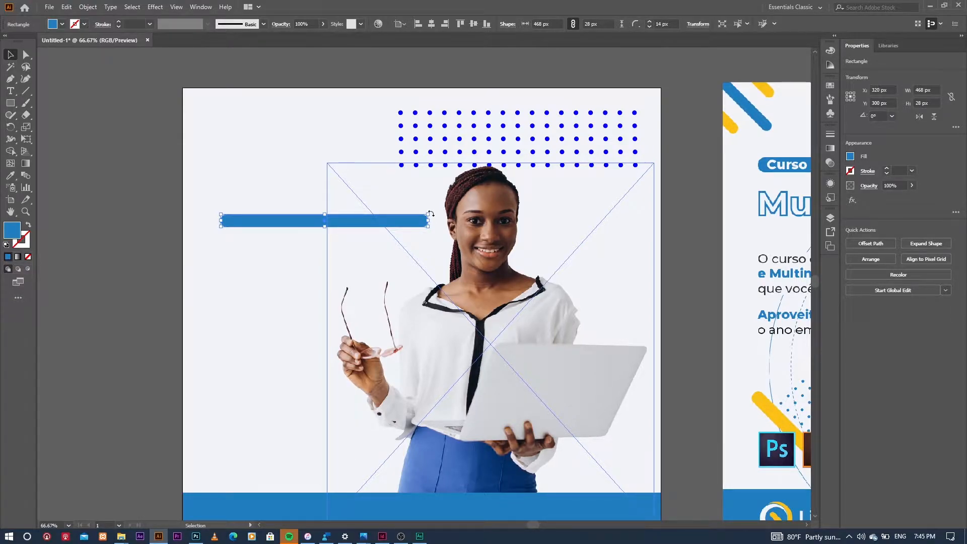
drag(431, 213, 428, 270)
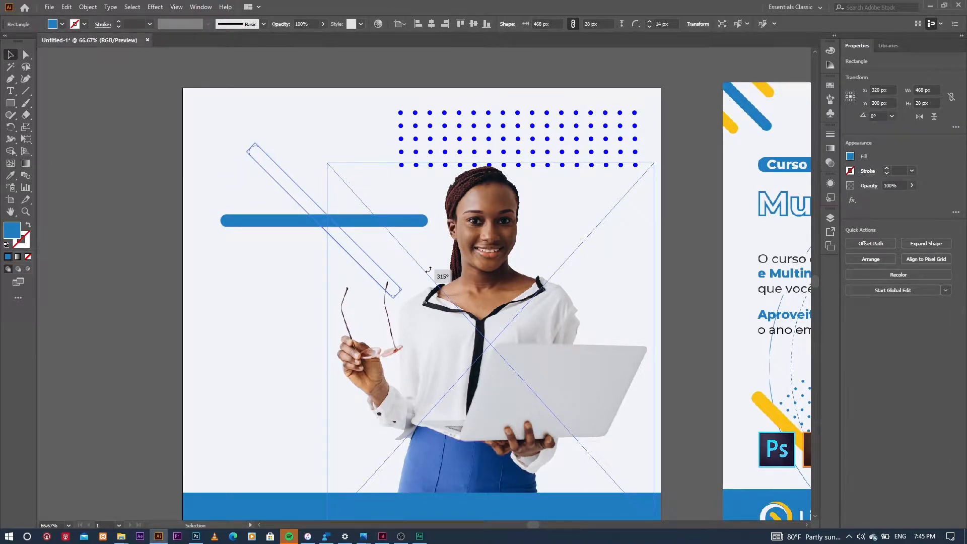
drag(428, 270, 428, 271)
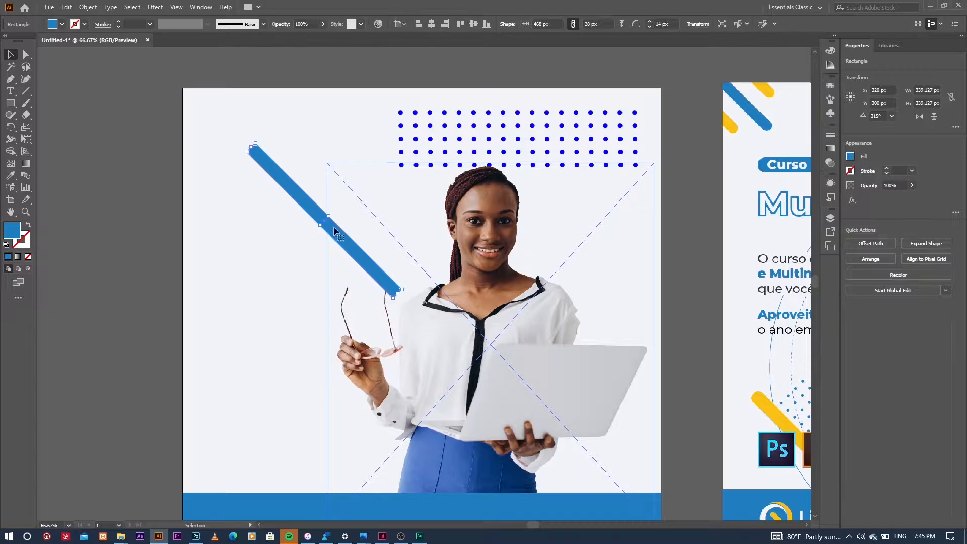
- Duplicate the diagonal bar twice, one copy below it at about X 255, Y 540 px and one over the dot grid at X 756, Y 221 px
scroll(333, 226, down, 3)
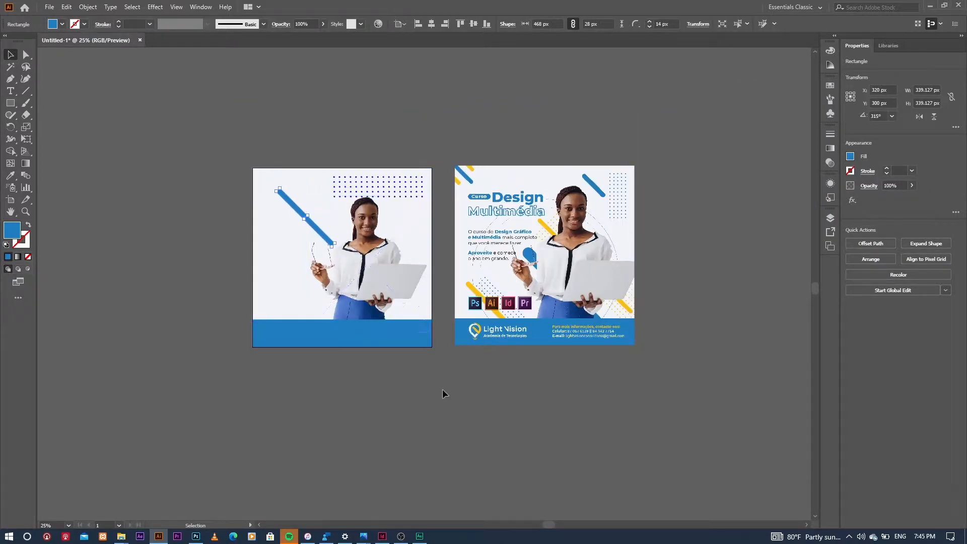
scroll(415, 321, up, 2)
scroll(415, 321, down, 1)
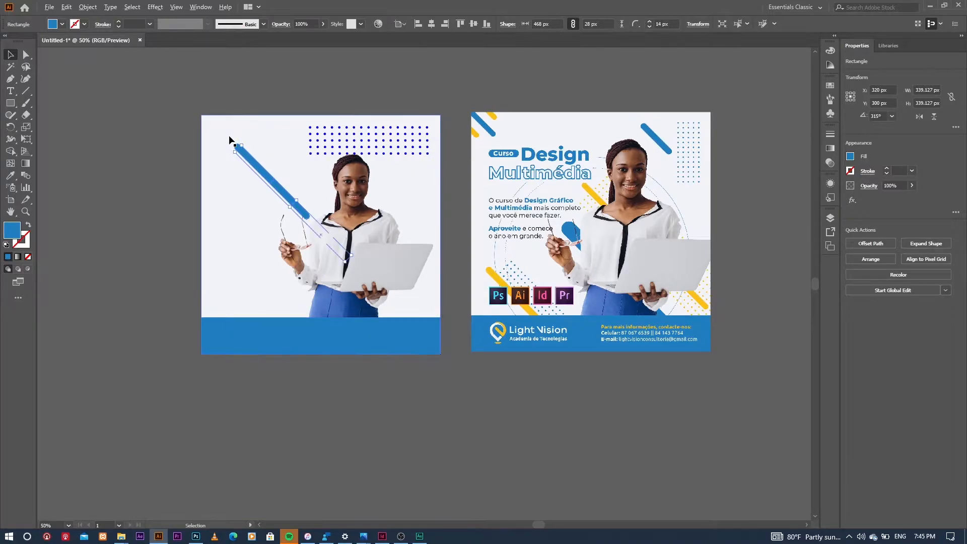
scroll(229, 140, up, 1)
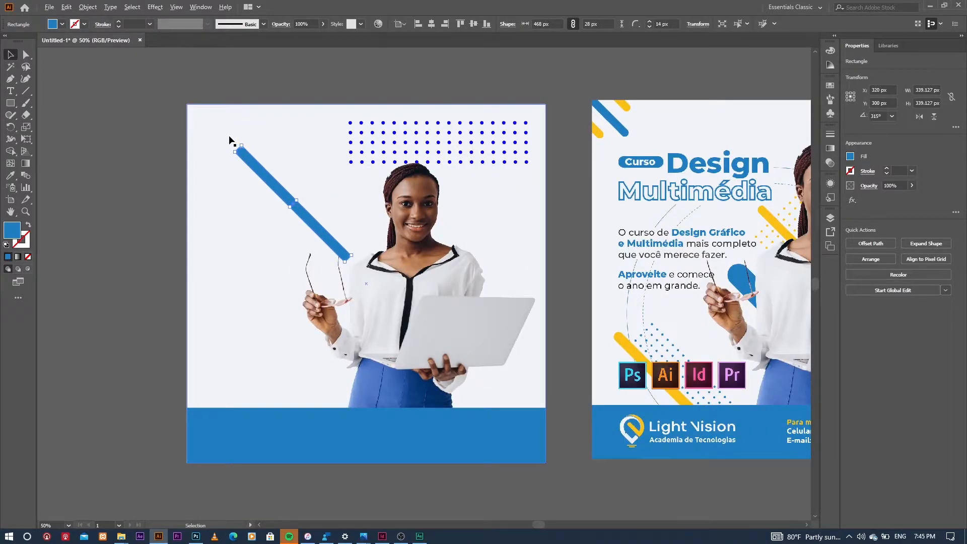
alt+drag(270, 187, 251, 268)
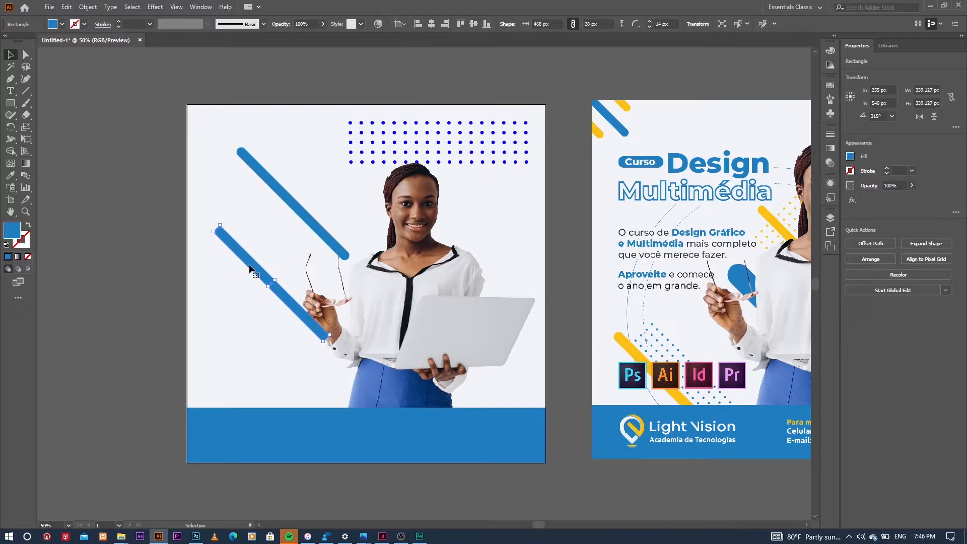
click(288, 198)
drag(287, 197, 433, 172)
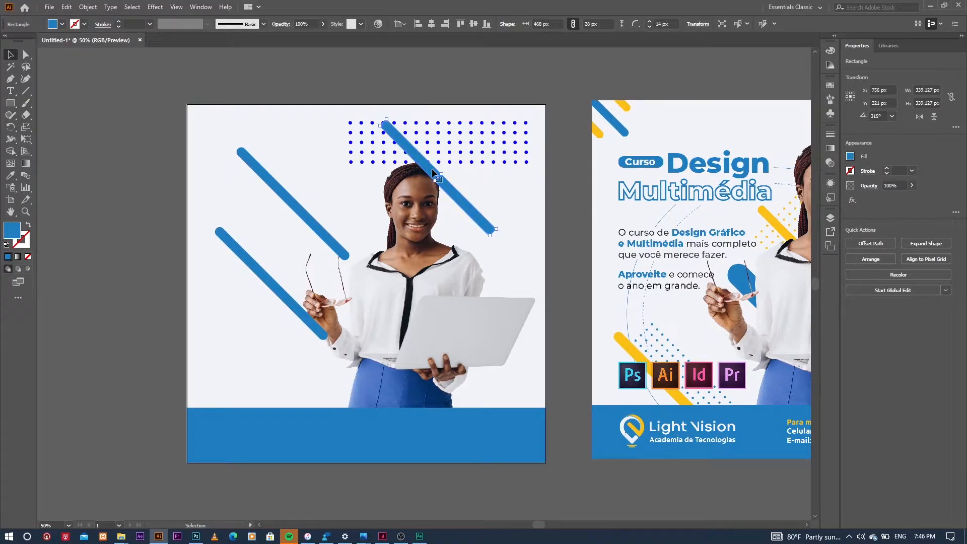
- Move the lower bar across the footer's edge to about X 330, Y 927 px, and arrange two bars diagonally over the woman's photo
scroll(290, 156, down, 1)
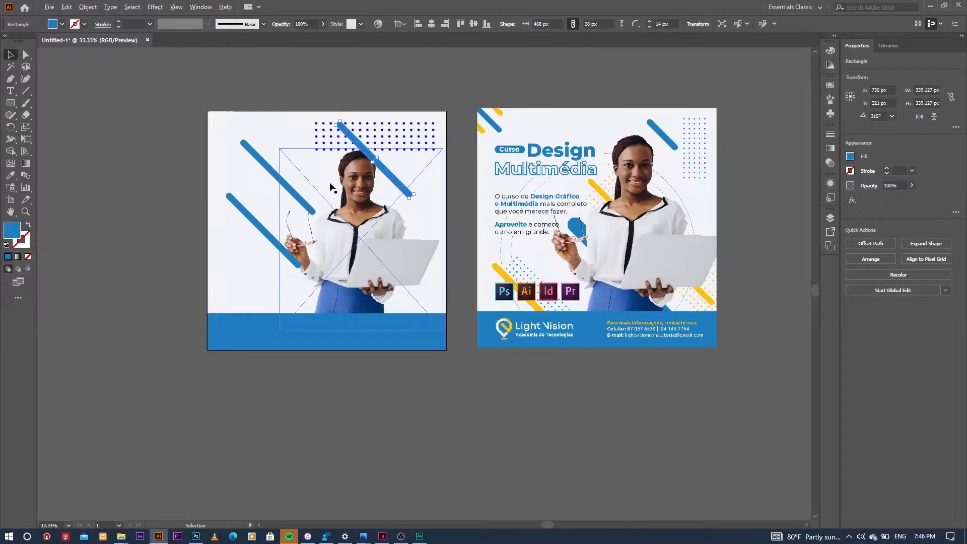
drag(275, 258, 288, 322)
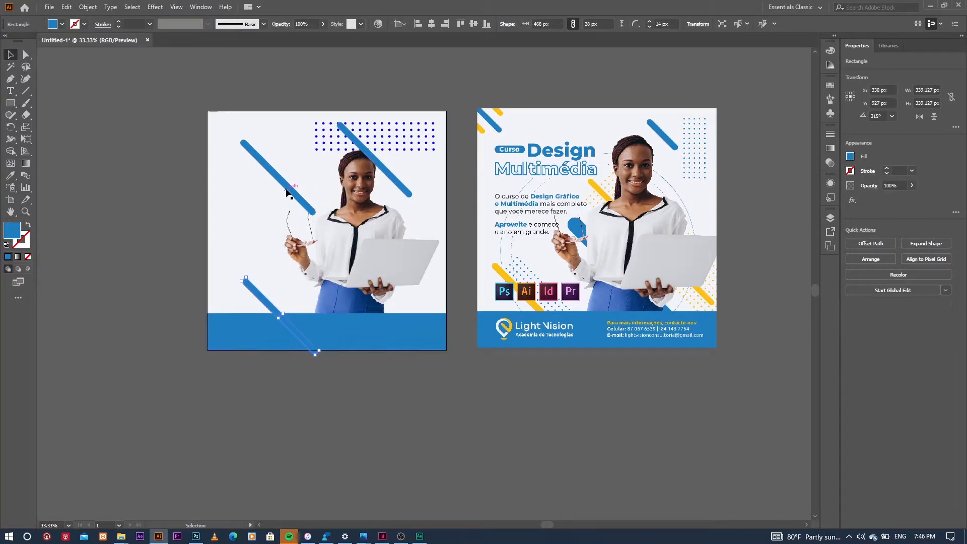
drag(287, 183, 334, 259)
- Move the bar on the dot grid right to about X 917, Y 221 px, then shorten it to roughly half its length
drag(392, 186, 436, 191)
scroll(436, 192, up, 3)
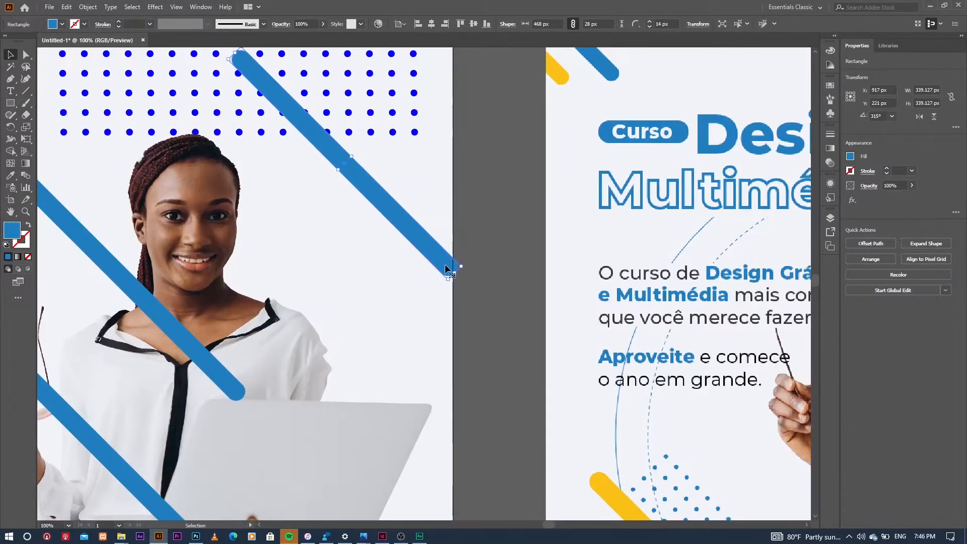
drag(445, 275, 331, 158)
click(418, 187)
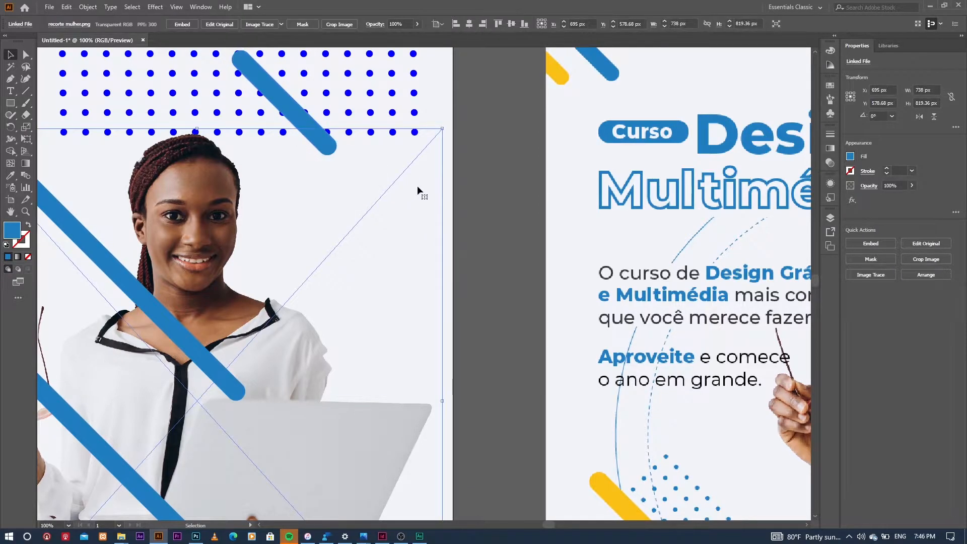
- Nudge the upper bar over the woman to about X 618, Y 449 px and fill it with the flyer's yellow using the Eyedropper
scroll(419, 191, down, 4)
scroll(402, 237, up, 2)
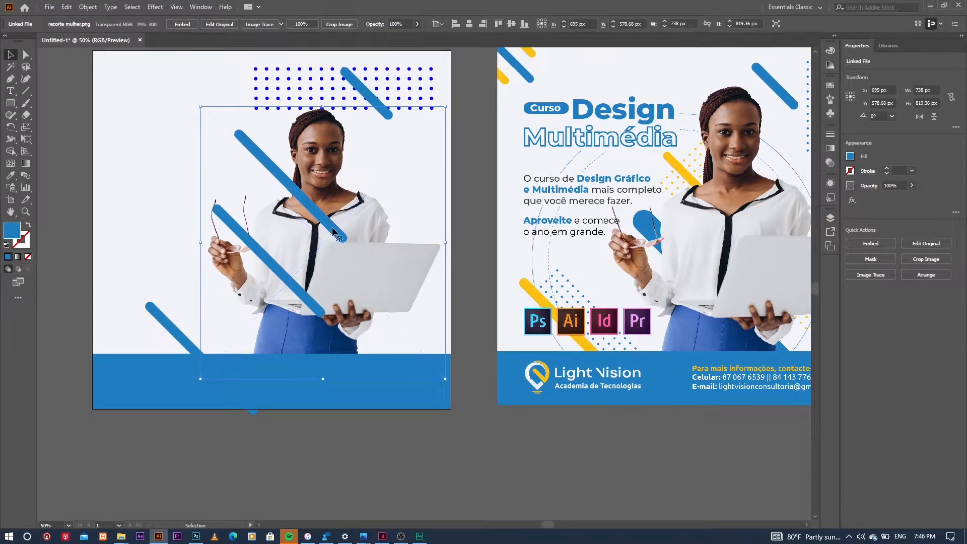
click(333, 233)
mouse_move(333, 228)
mouse_down()
mouse_move(348, 236)
mouse_move(340, 240)
mouse_up()
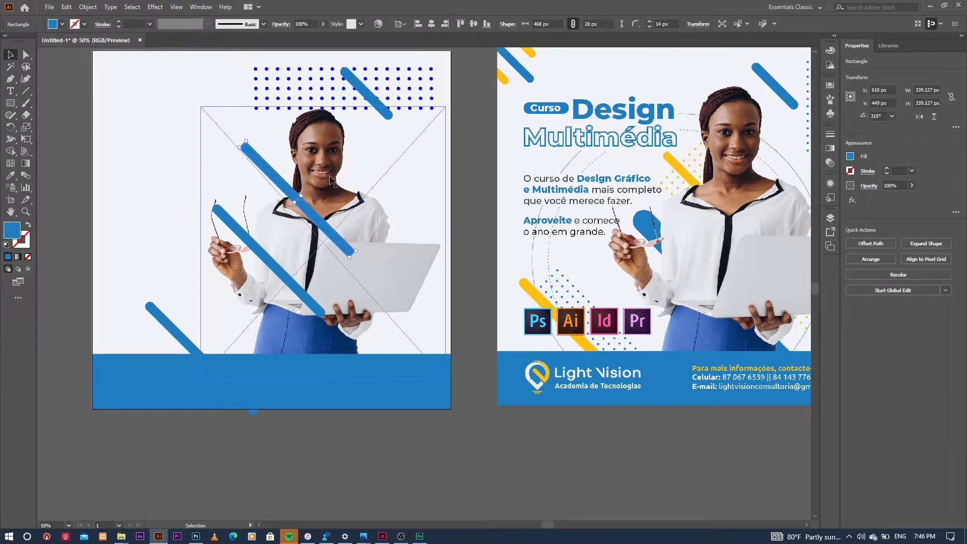
click(10, 175)
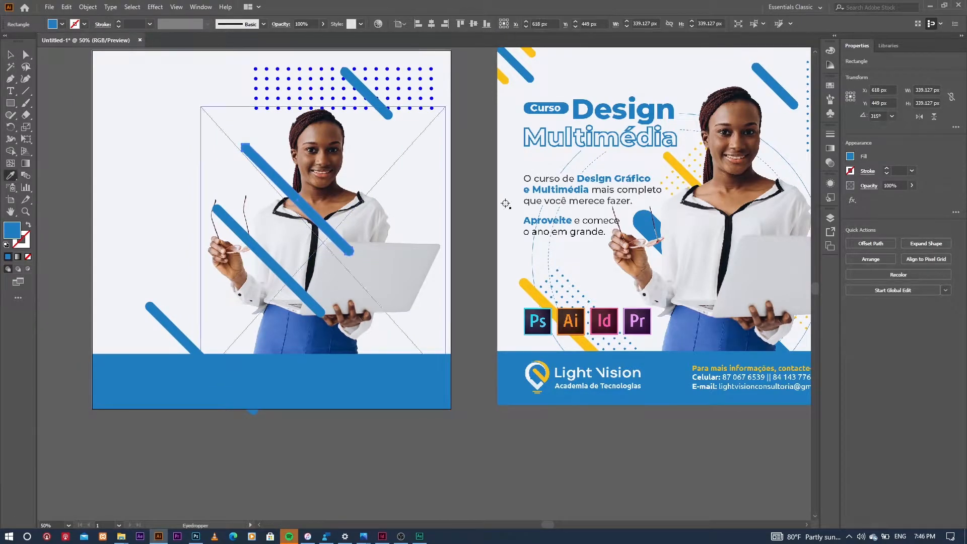
click(533, 296)
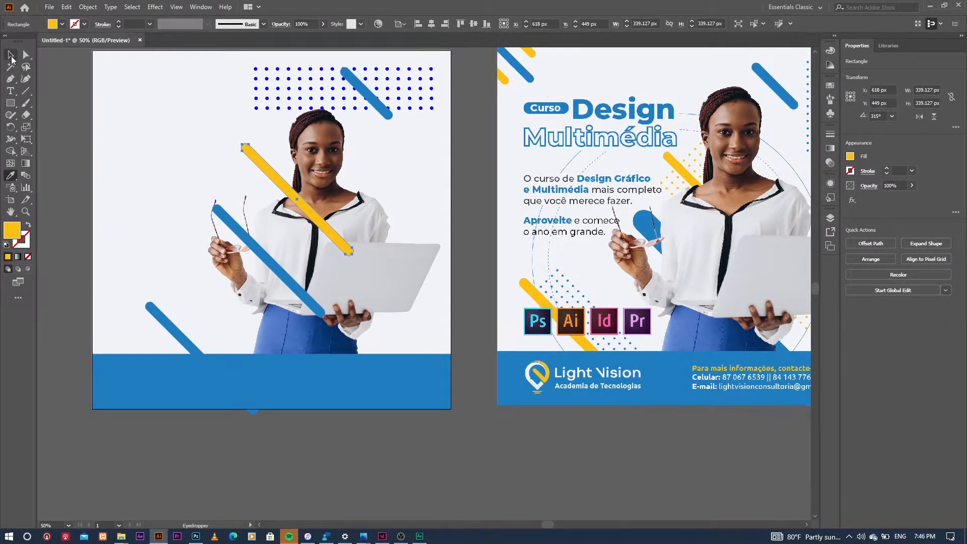
- Enlarge the lower blue bar over the woman to about 725 x 57 px and round its ends fully
click(11, 54)
click(249, 236)
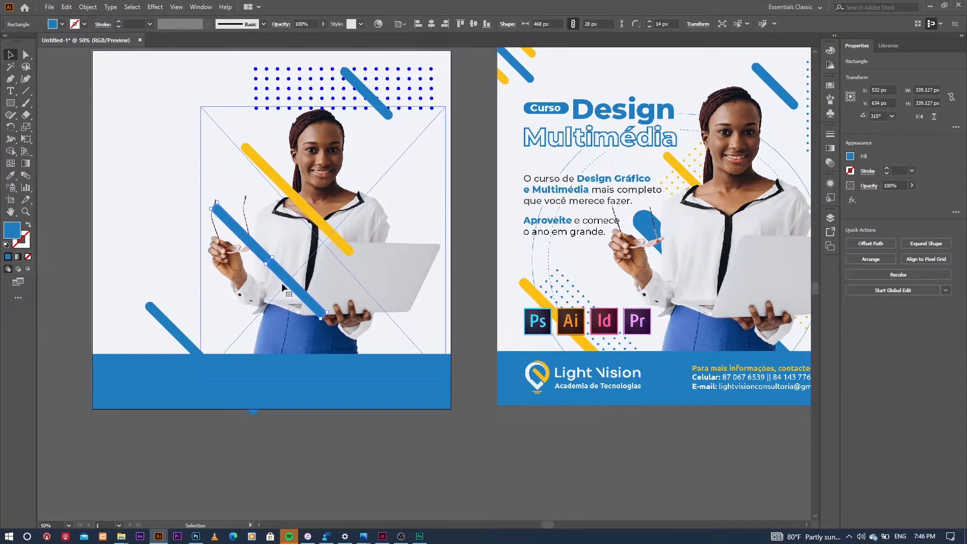
drag(329, 313, 395, 366)
scroll(219, 210, up, 5)
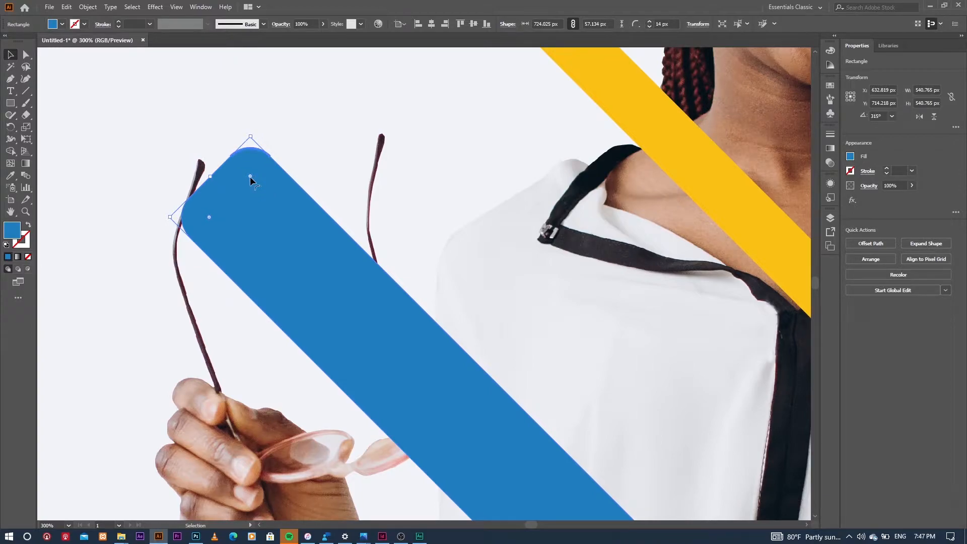
drag(249, 176, 280, 259)
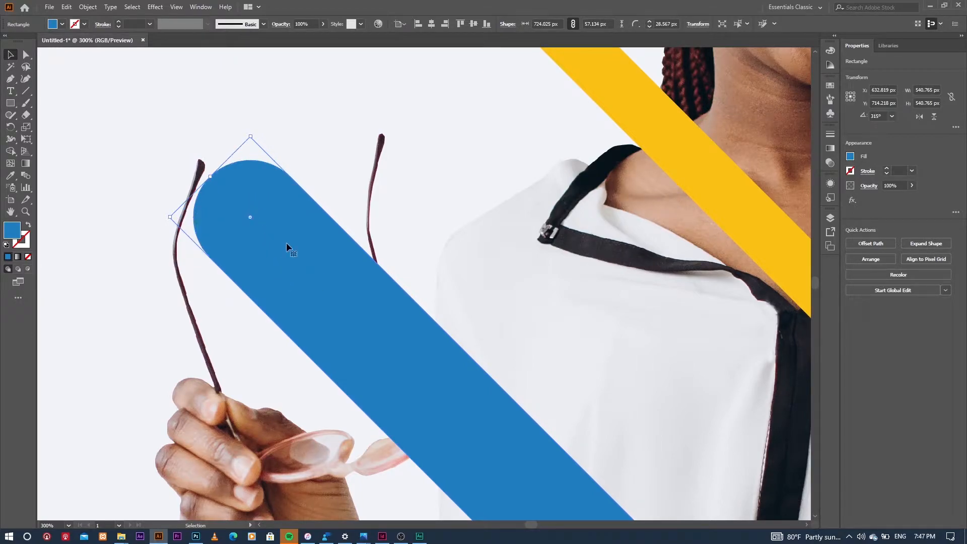
click(306, 133)
- Duplicate the dot grid, rotate the copy to 315° and place it beside the footer's diagonal bar at about X 437.5, Y 952.5 px
scroll(305, 128, down, 5)
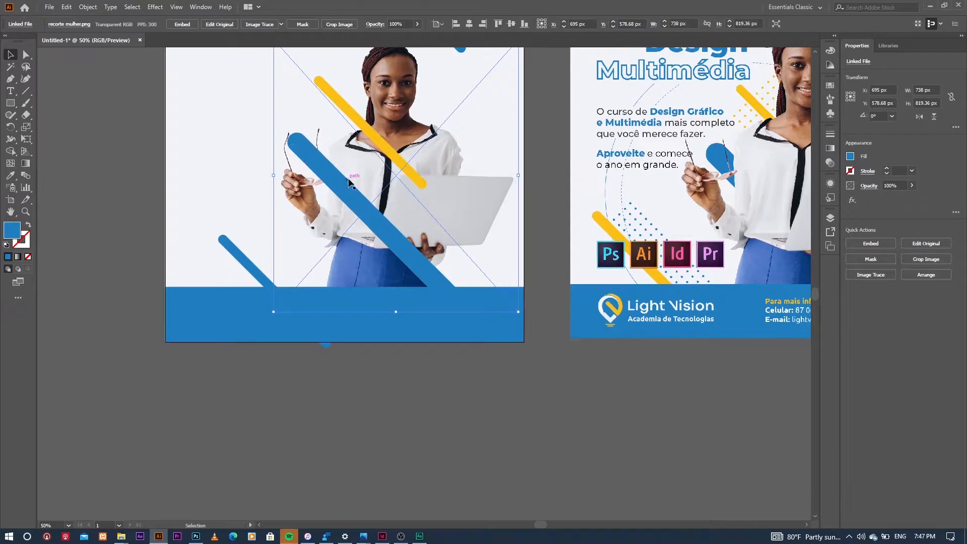
scroll(263, 159, down, 1)
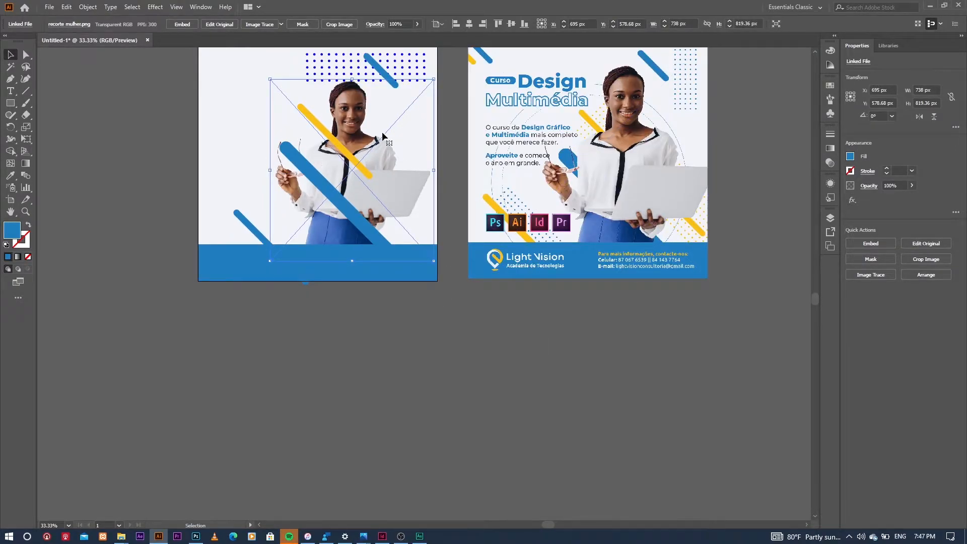
scroll(245, 140, down, 1)
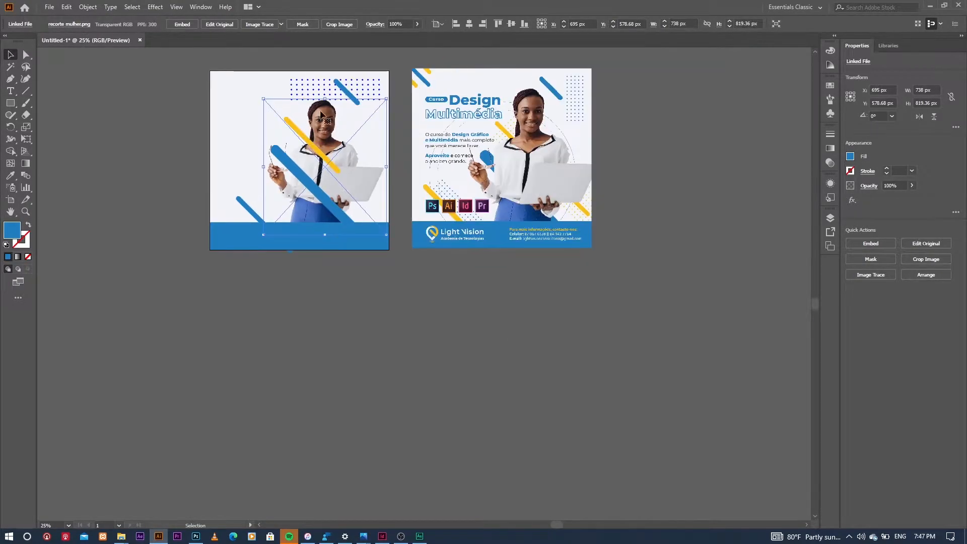
click(316, 84)
scroll(358, 81, up, 1)
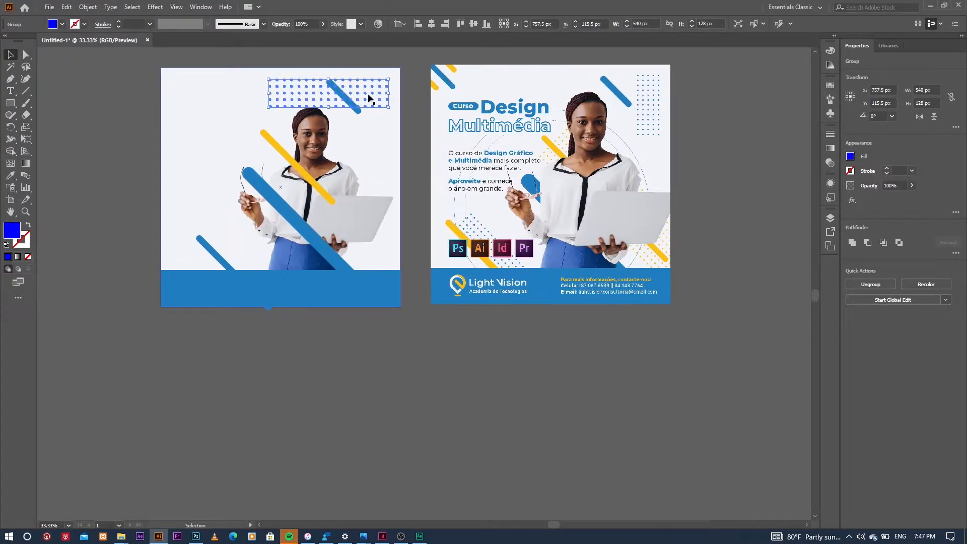
drag(366, 96, 277, 245)
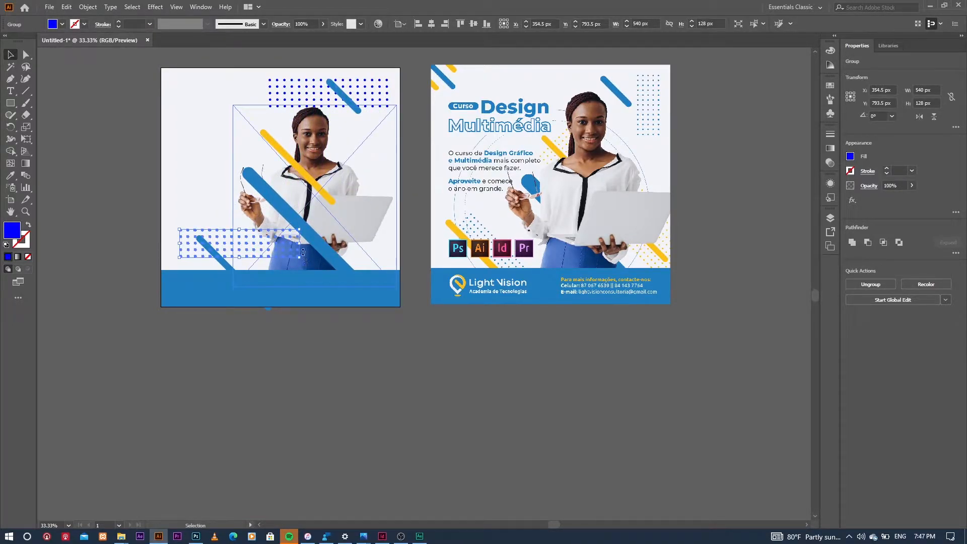
drag(305, 260, 268, 293)
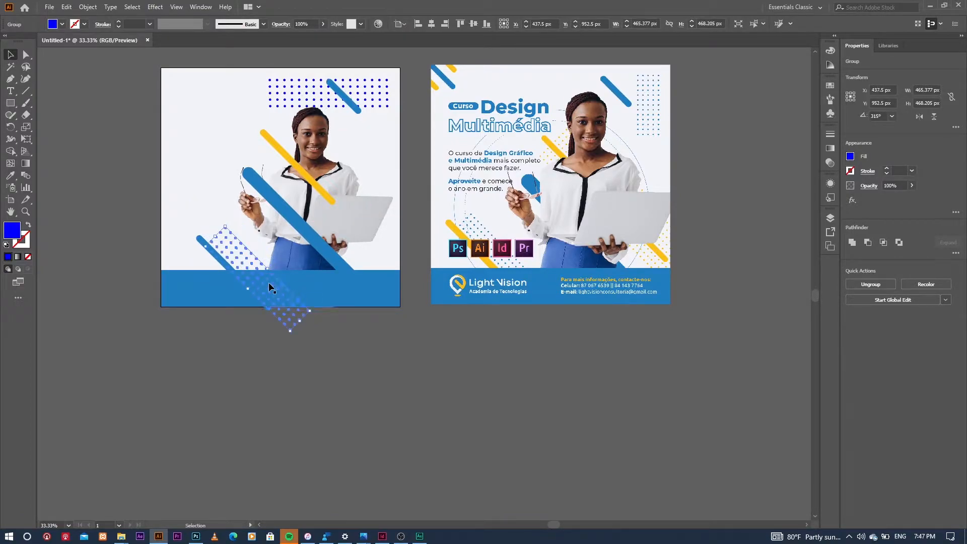
- Fill the diagonal bar crossing the footer's edge with the flyer's yellow using the Eyedropper
scroll(234, 265, up, 2)
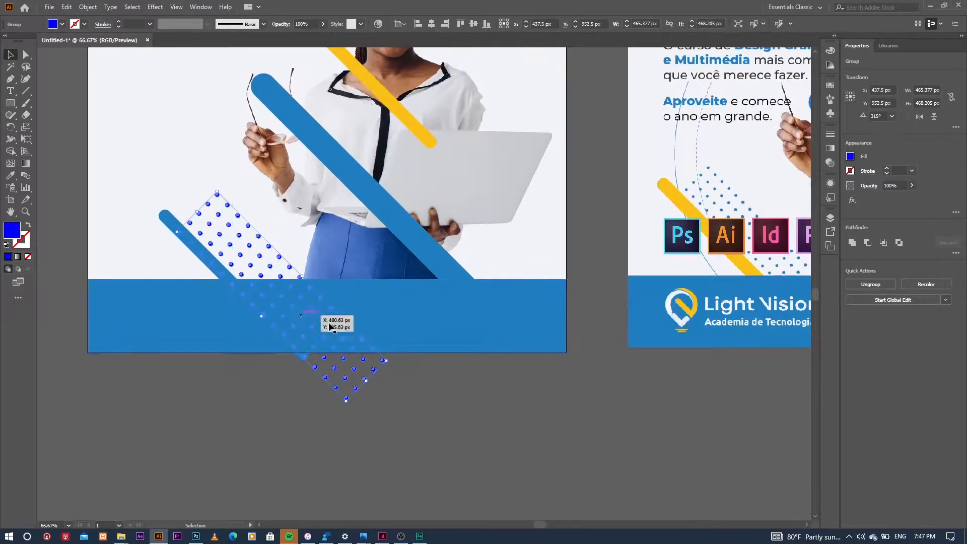
click(157, 224)
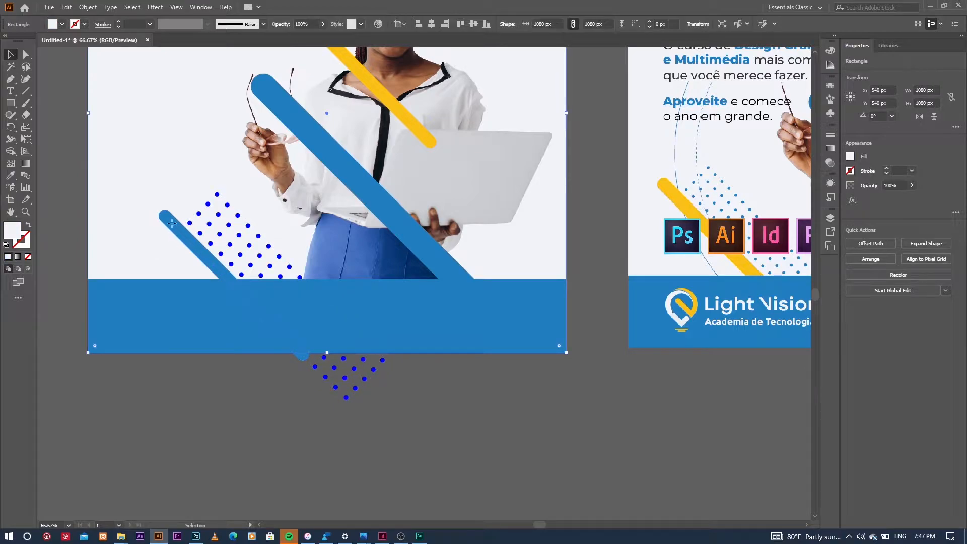
click(172, 223)
scroll(172, 223, down, 2)
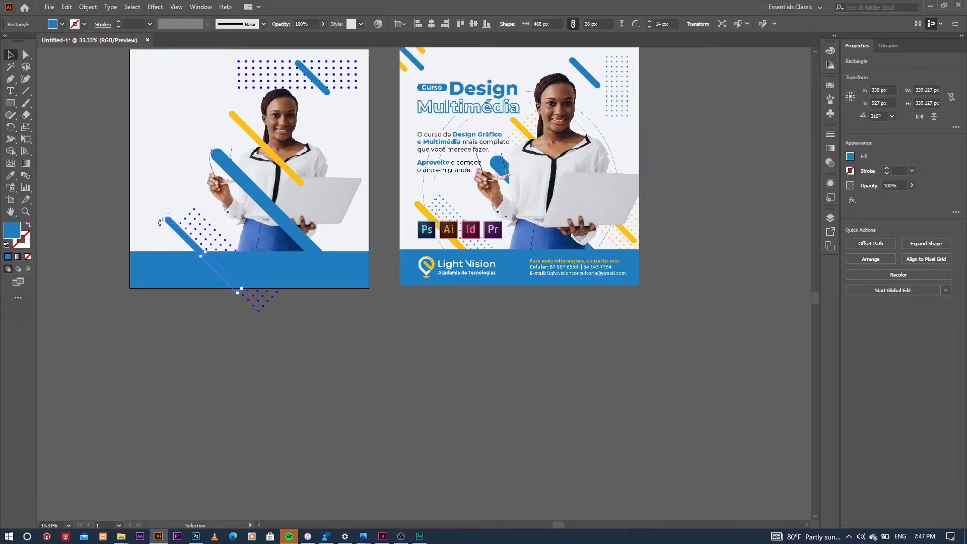
click(10, 175)
click(426, 214)
click(10, 54)
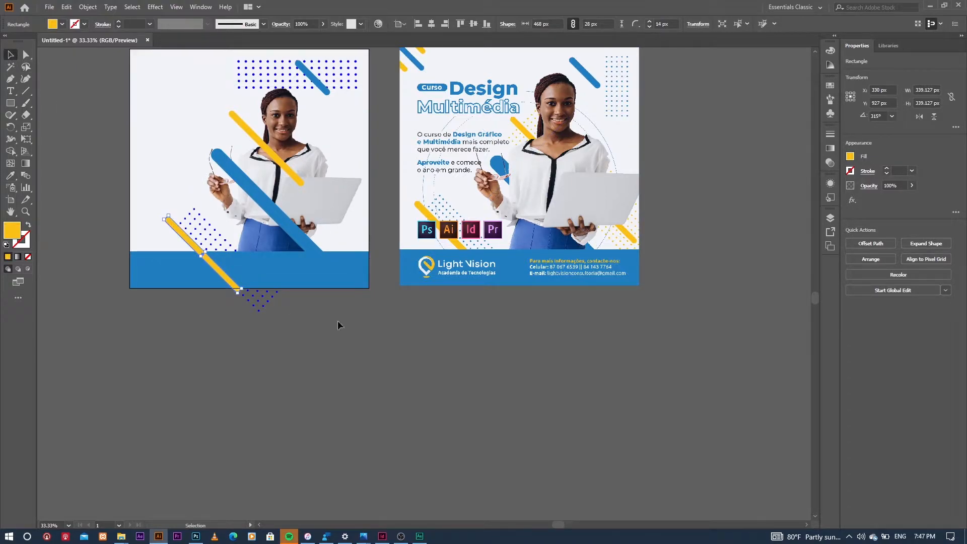
- Duplicate the upper dot grid again, rotated to 315°, over the yellow bar by the woman at about X 677.5, Y 531.5 px
click(283, 64)
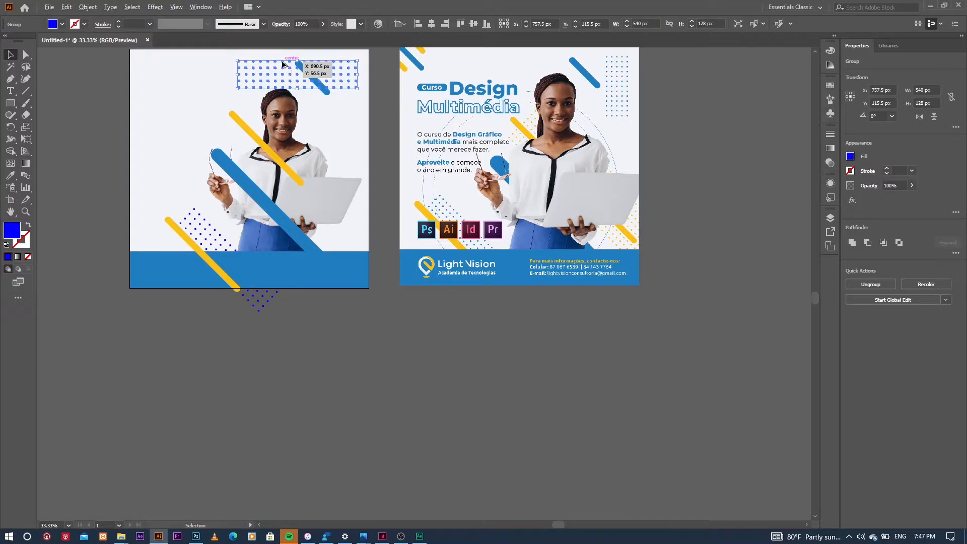
drag(282, 61, 270, 135)
drag(349, 132, 312, 202)
- Fill the rotated dot grid by the woman with the flyer's yellow using the Eyedropper, and deselect everything
click(10, 175)
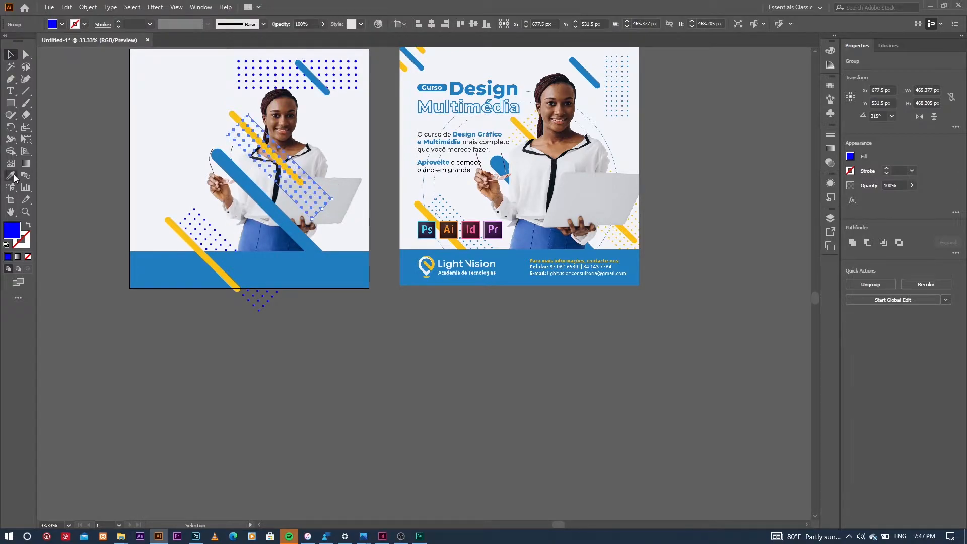
click(504, 169)
click(518, 126)
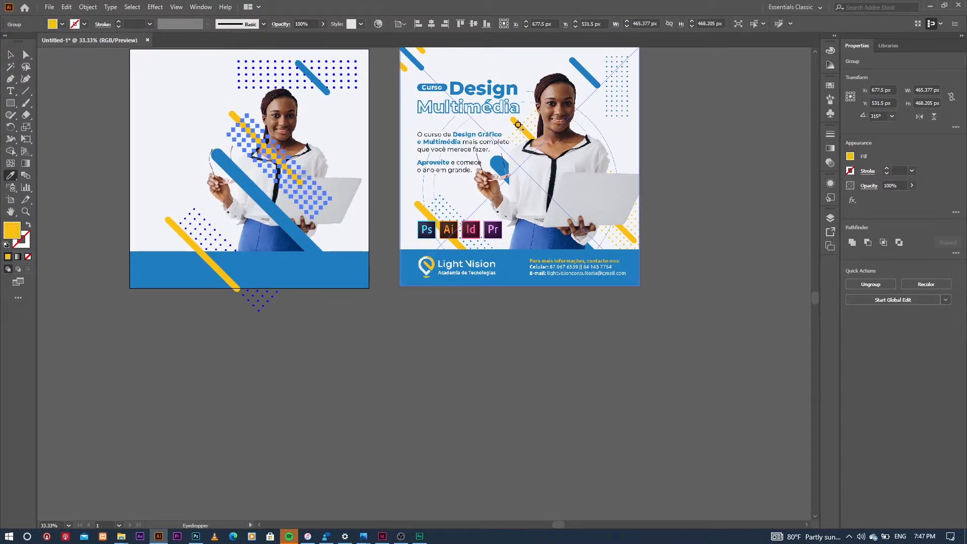
key(ctrl+h)
click(10, 55)
click(151, 104)
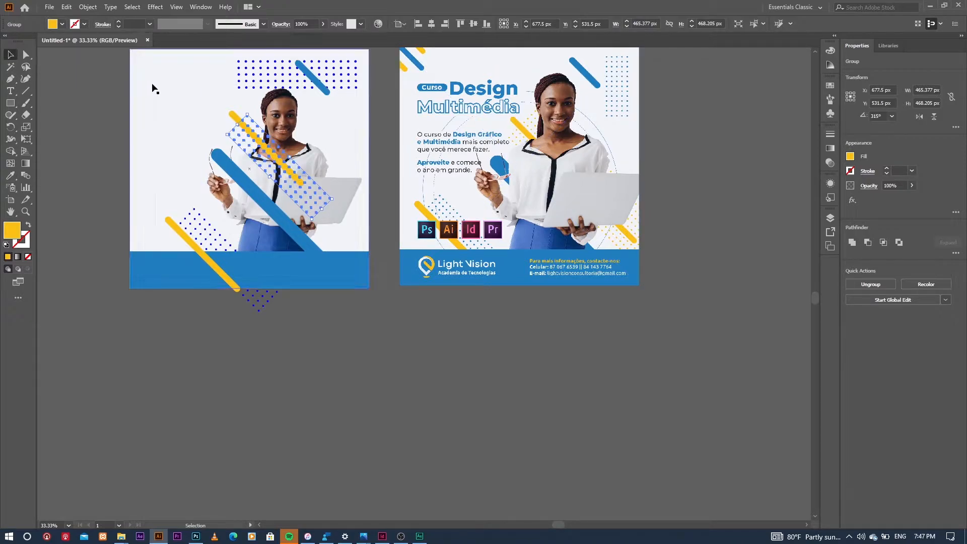
scroll(374, 373, up, 3)
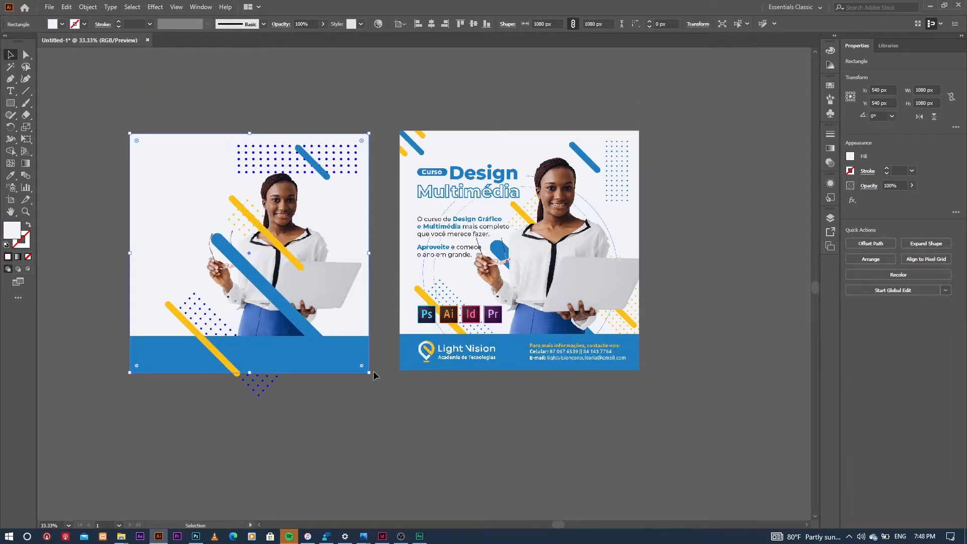
click(402, 385)
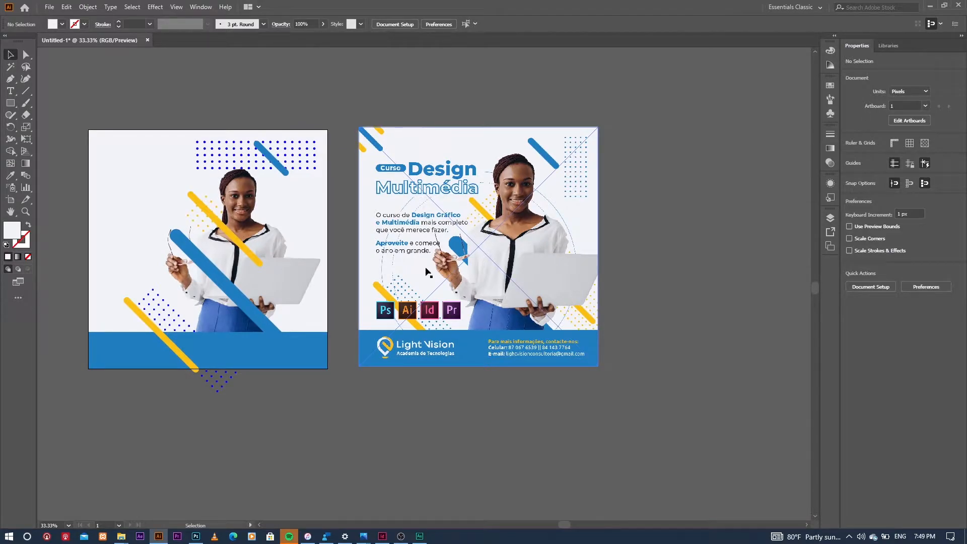
- Lock the woman's cut-out photo so that objects around and behind it can be selected
scroll(172, 217, up, 2)
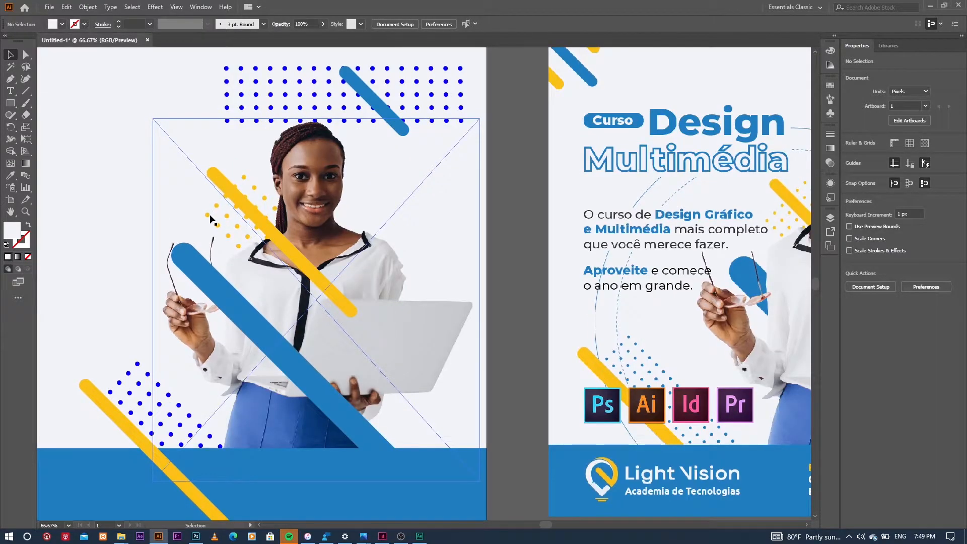
click(211, 219)
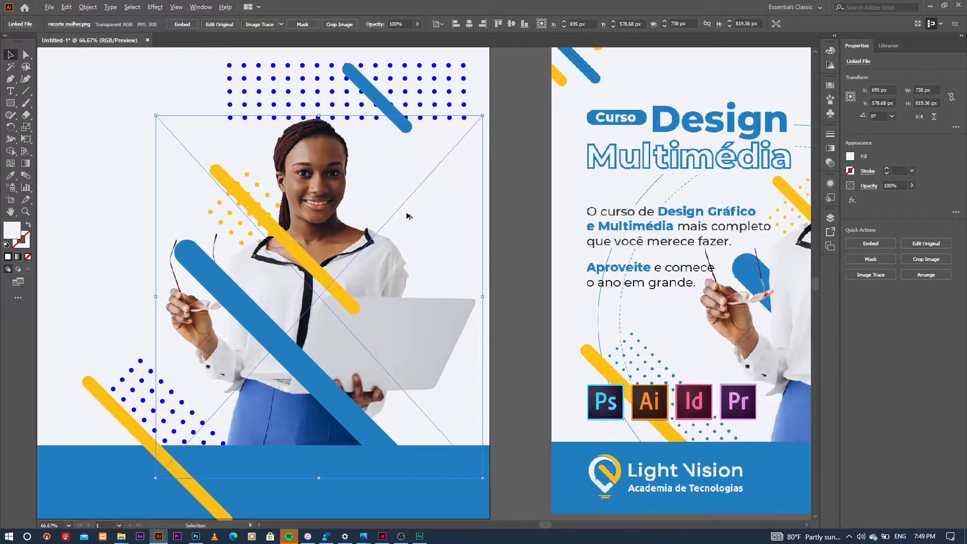
scroll(408, 216, down, 1)
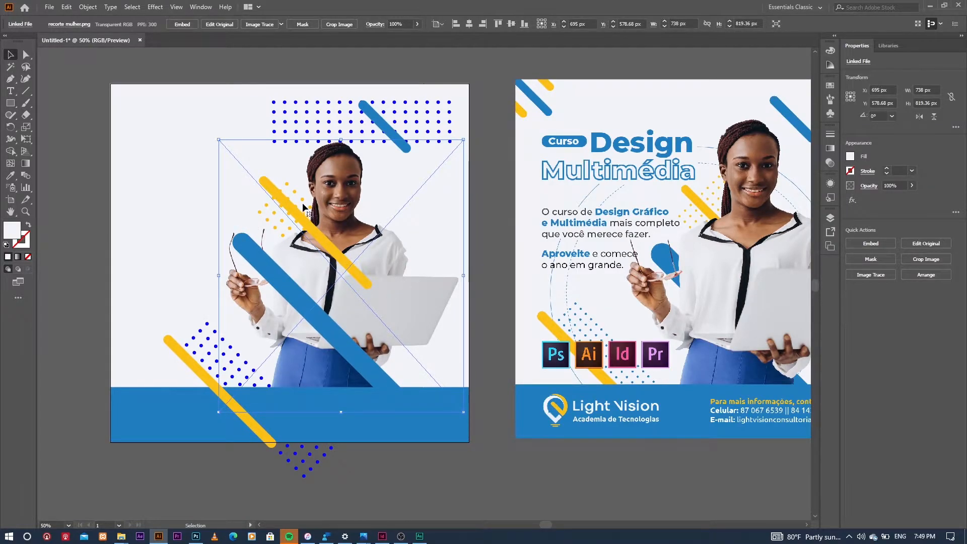
scroll(304, 203, up, 2)
scroll(402, 228, down, 3)
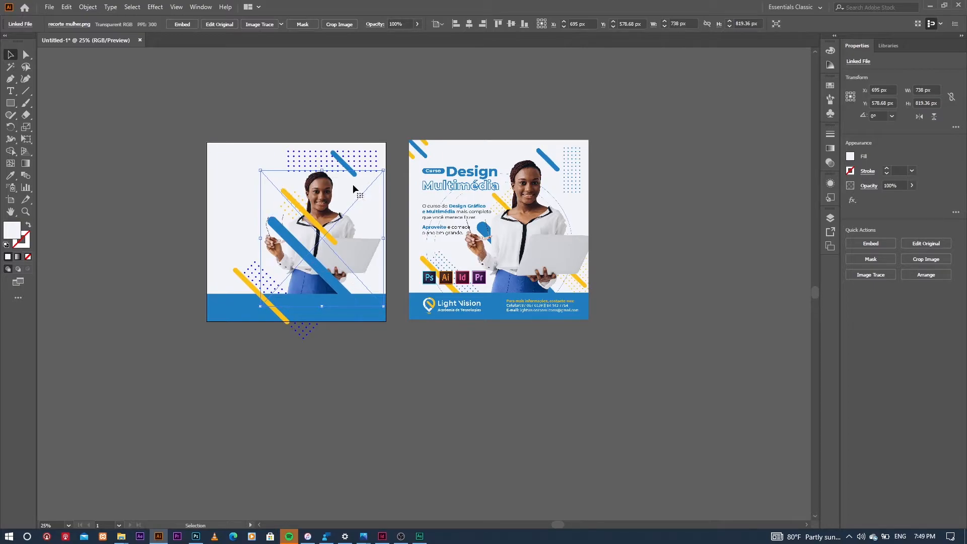
scroll(306, 184, up, 1)
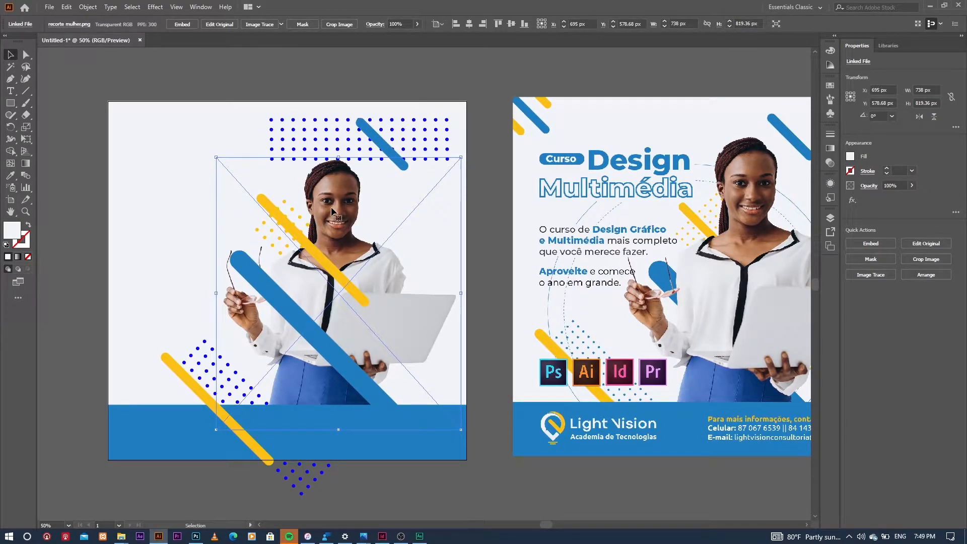
key(ctrl+shift+a)
scroll(331, 207, down, 1)
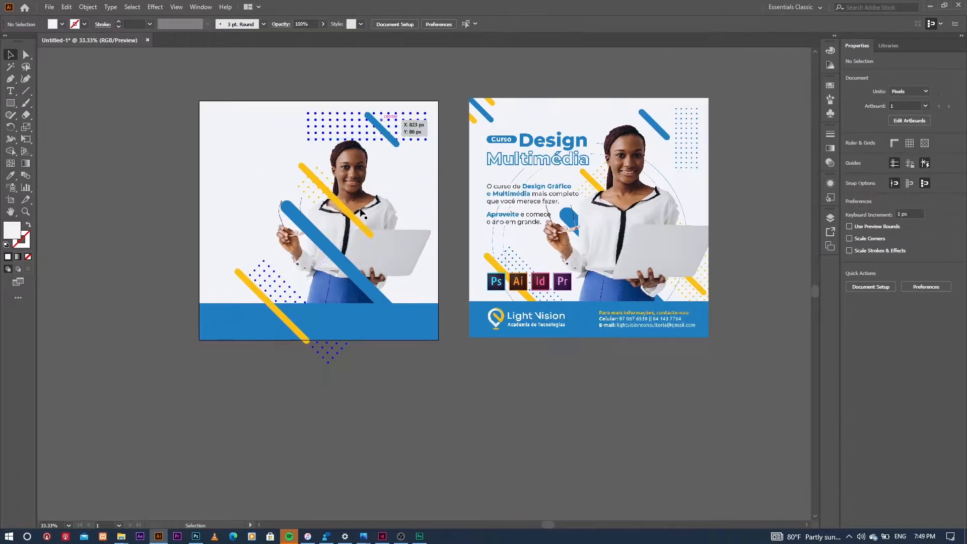
scroll(353, 181, up, 1)
click(353, 175)
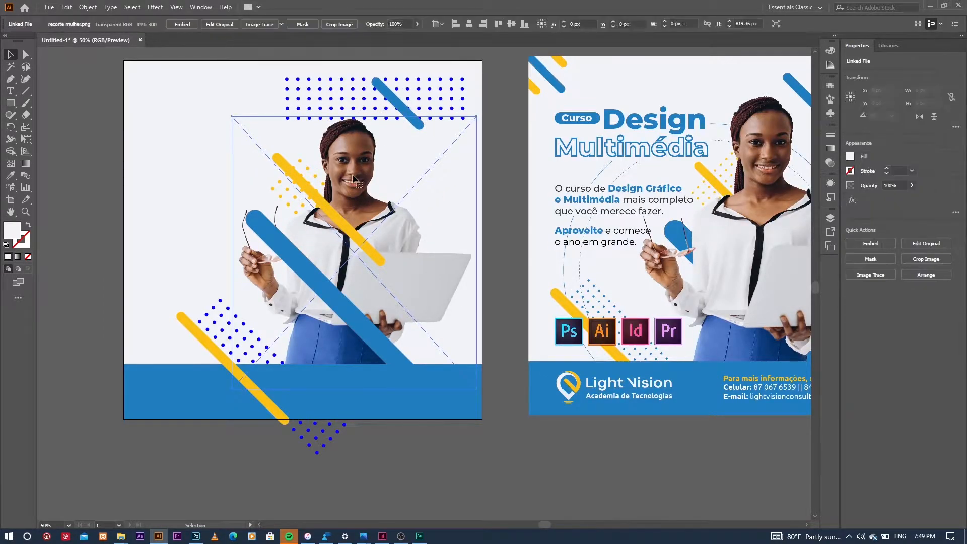
key(ctrl+shift+a)
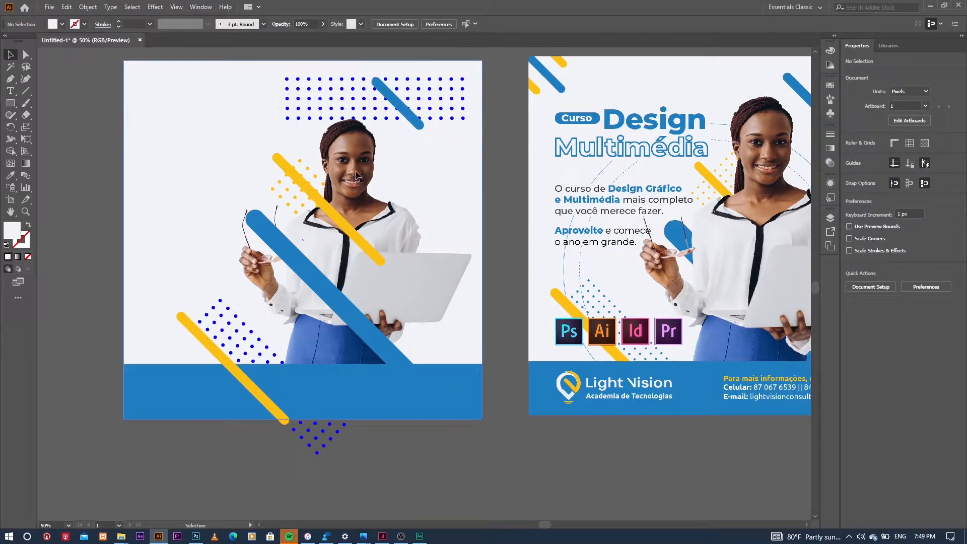
click(368, 211)
drag(368, 210, 413, 210)
key(ctrl+z)
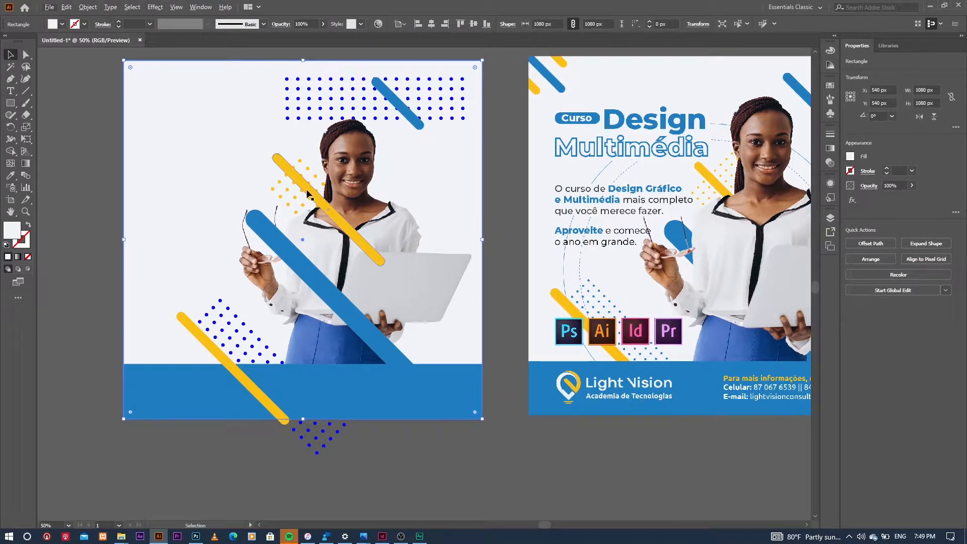
- Duplicate the yellow dot grid diagonally below the original at about X 594.5, Y 615.5 px to widen the pattern
scroll(280, 184, up, 2)
click(281, 185)
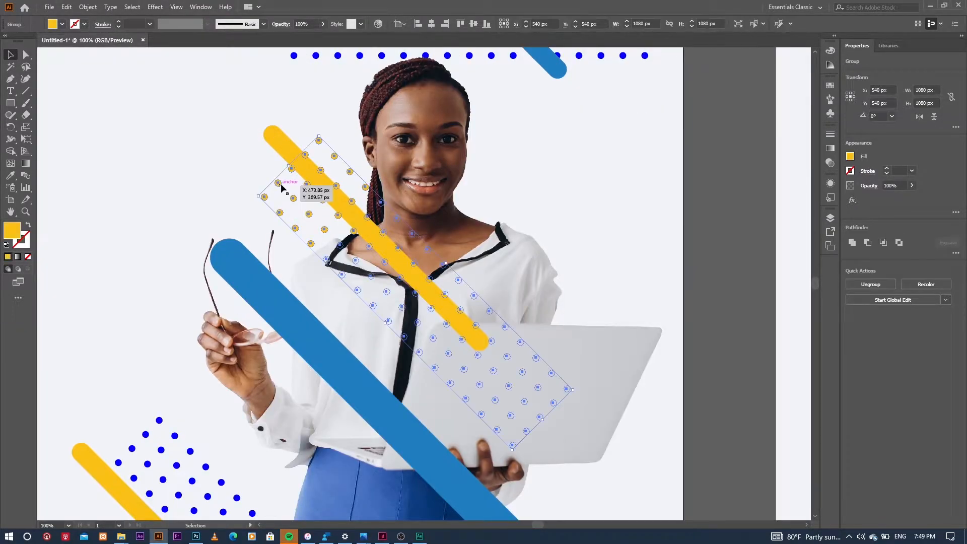
drag(281, 184, 226, 246)
key(ctrl+minus)
key(ctrl+minus)
key(ctrl+minus)
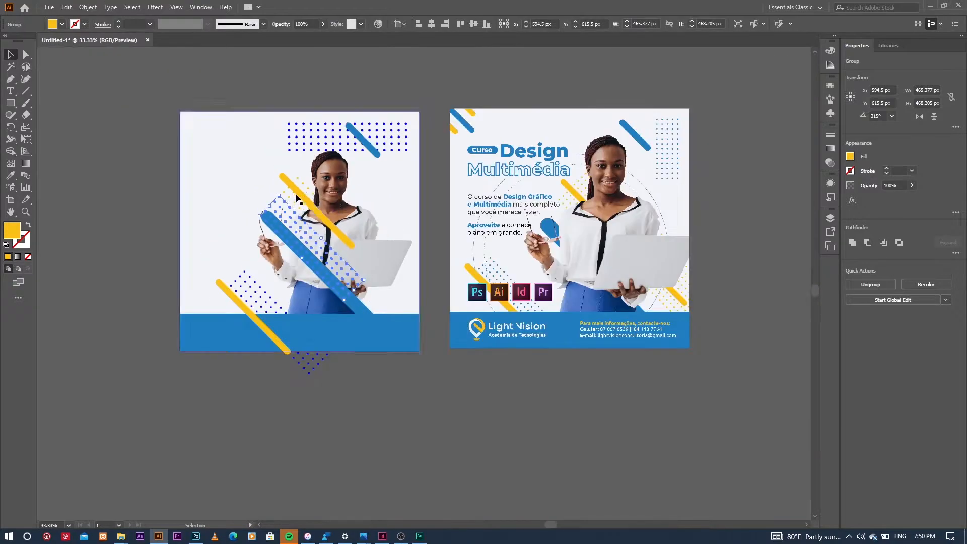
- Select both yellow dot grids and move them together up and right to about X 706, Y 548.5 px
key(ctrl+plus)
key(ctrl+plus)
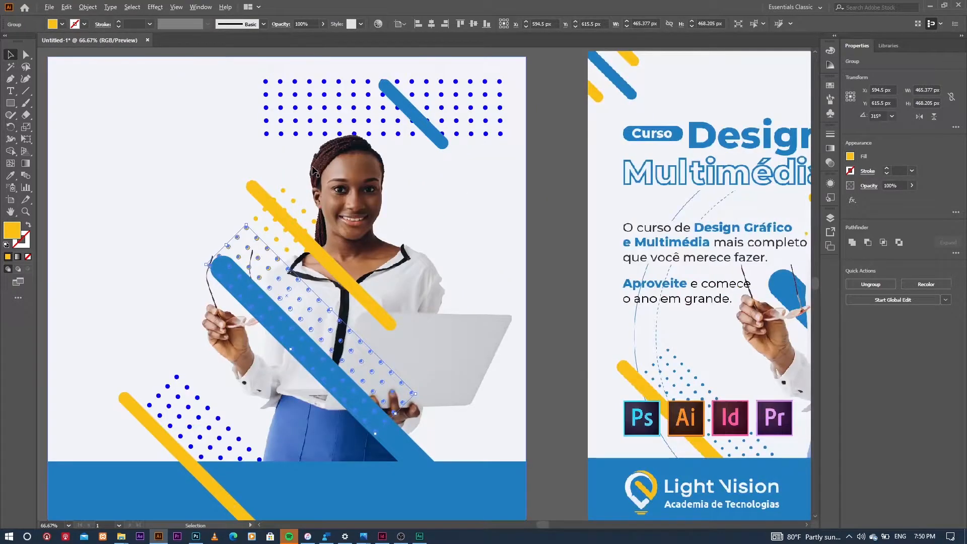
shift+click(292, 202)
drag(292, 202, 322, 190)
key(ctrl+minus)
key(ctrl+minus)
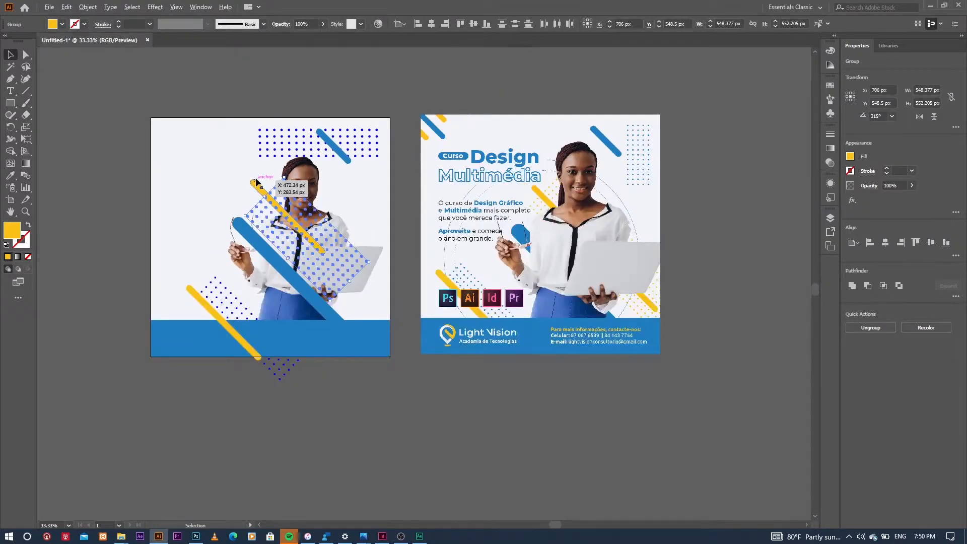
scroll(255, 183, up, 1)
click(366, 216)
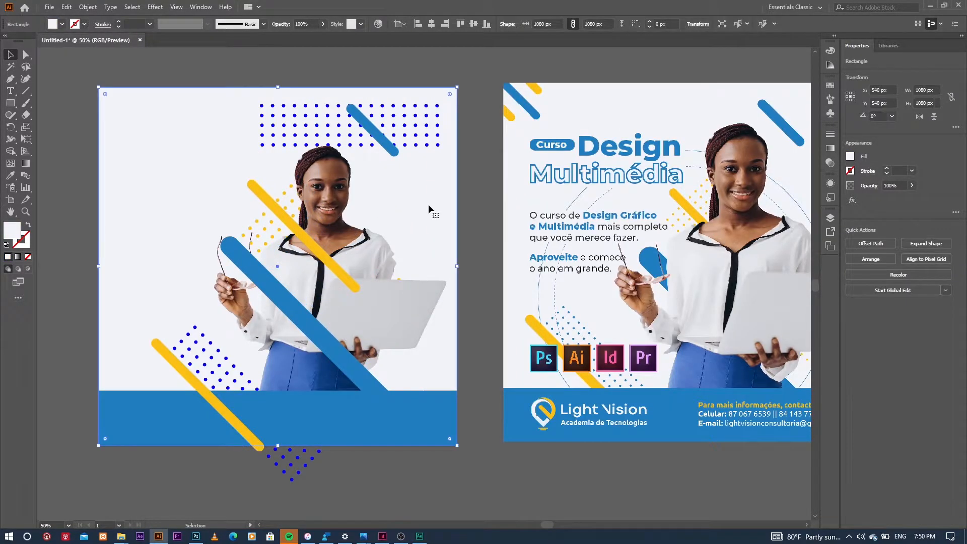
scroll(428, 204, down, 1)
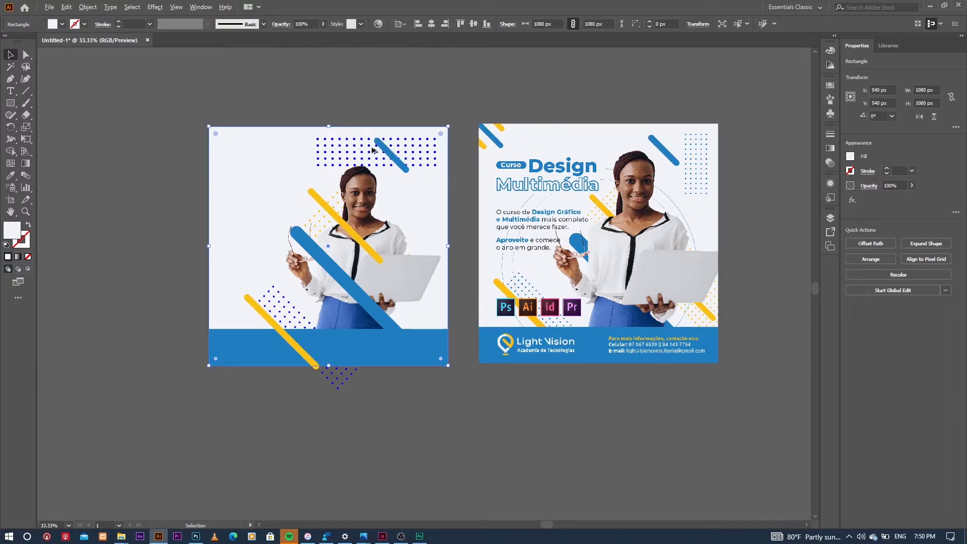
scroll(303, 316, up, 2)
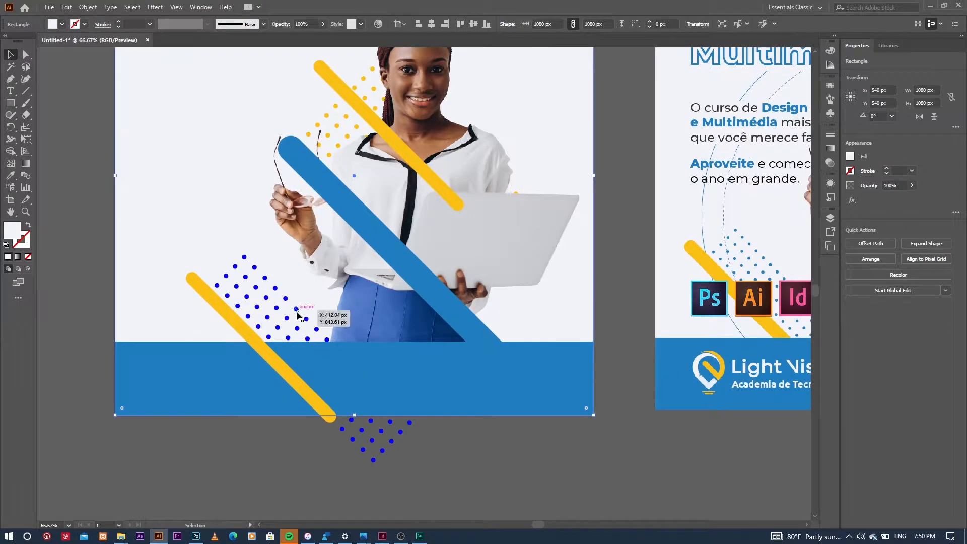
- Scale the lower blue dot grid down to about 320 x 322 px beside the lower yellow stripe, and deselect it
click(356, 369)
drag(414, 424, 377, 413)
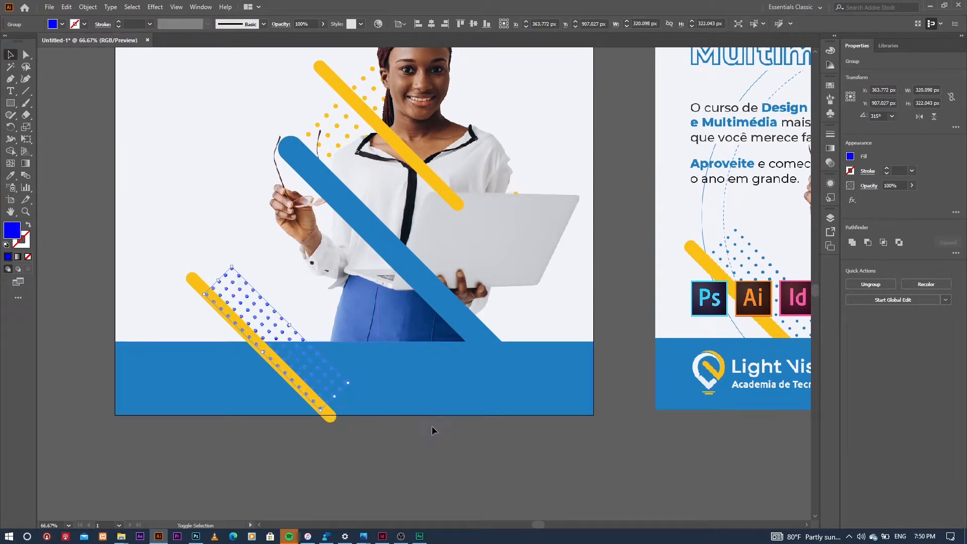
click(427, 423)
- Scale the two yellow dot grids behind the woman down together to about 421.5 x 424.5 px
scroll(348, 168, up, 2)
mouse_move(348, 168)
mouse_down()
mouse_move(363, 148)
mouse_move(338, 180)
mouse_up()
drag(511, 337, 455, 321)
scroll(358, 244, down, 1)
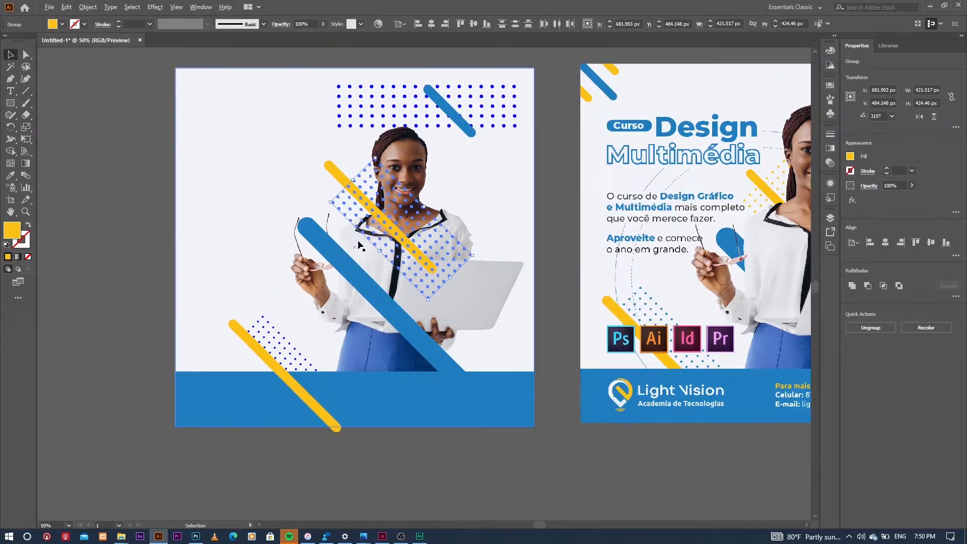
- Scale the horizontal blue dot grid above the woman down to about 394.5 x 93.5 px
scroll(370, 166, up, 1)
click(380, 161)
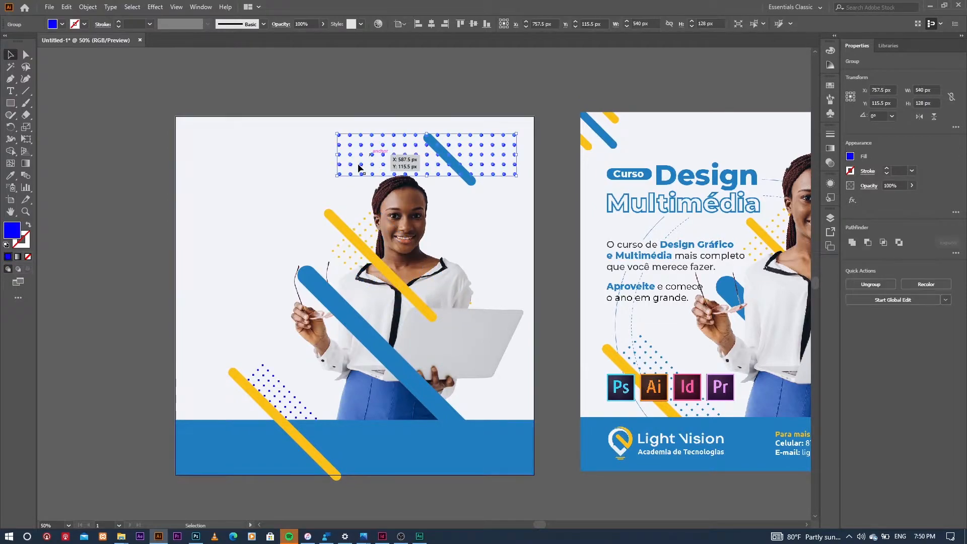
drag(338, 178, 371, 164)
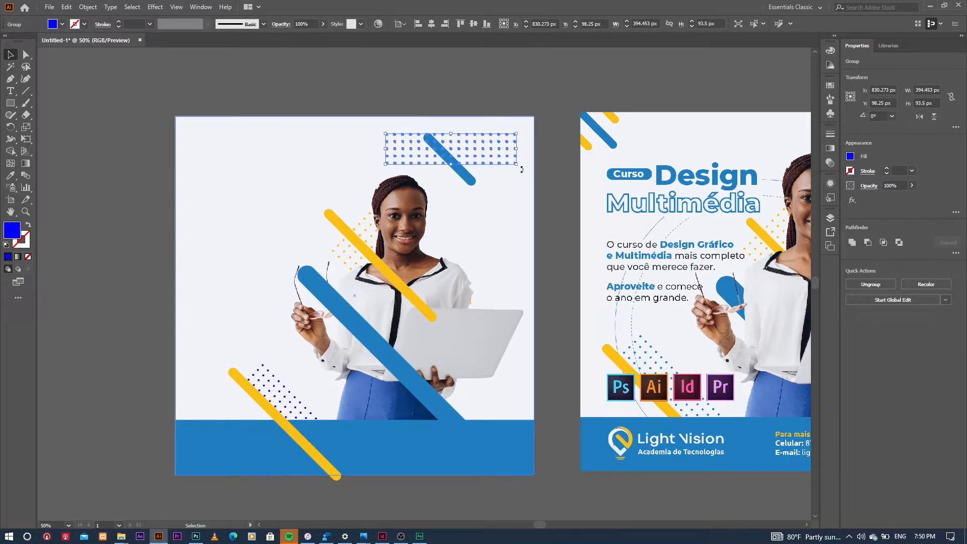
- Rotate the upper dot grid to 270° and place it upright near the artboard's upper-right corner, about X 987, Y 227 px
drag(521, 169, 432, 219)
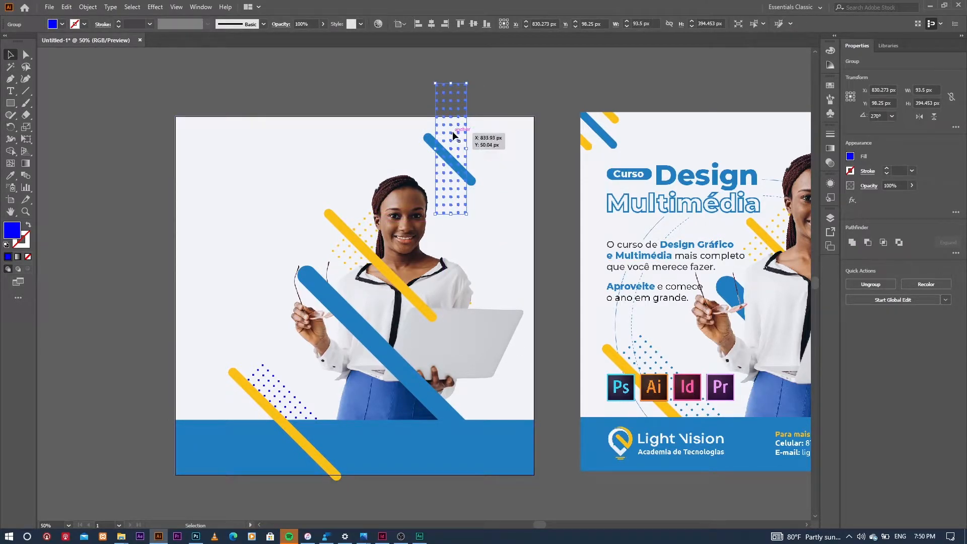
drag(451, 132, 505, 180)
scroll(382, 156, down, 1)
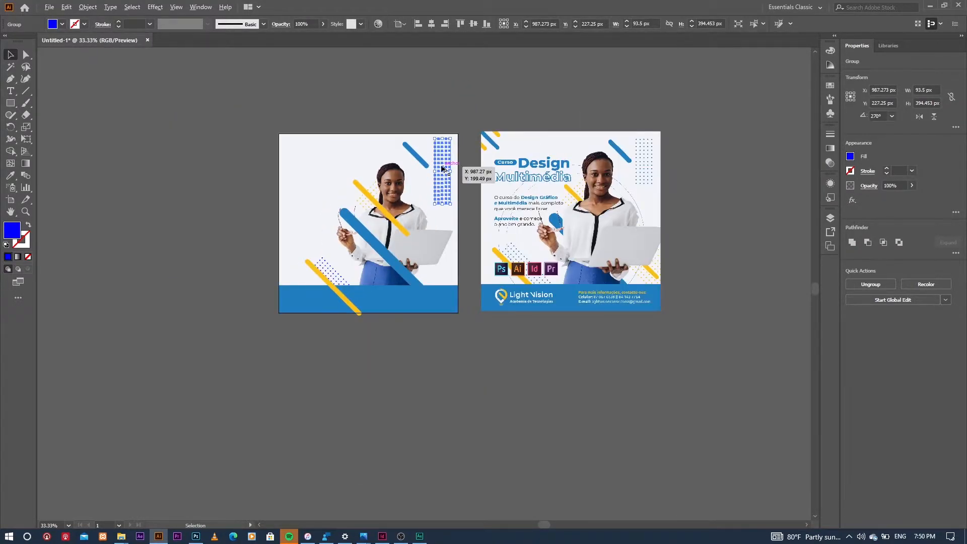
click(482, 186)
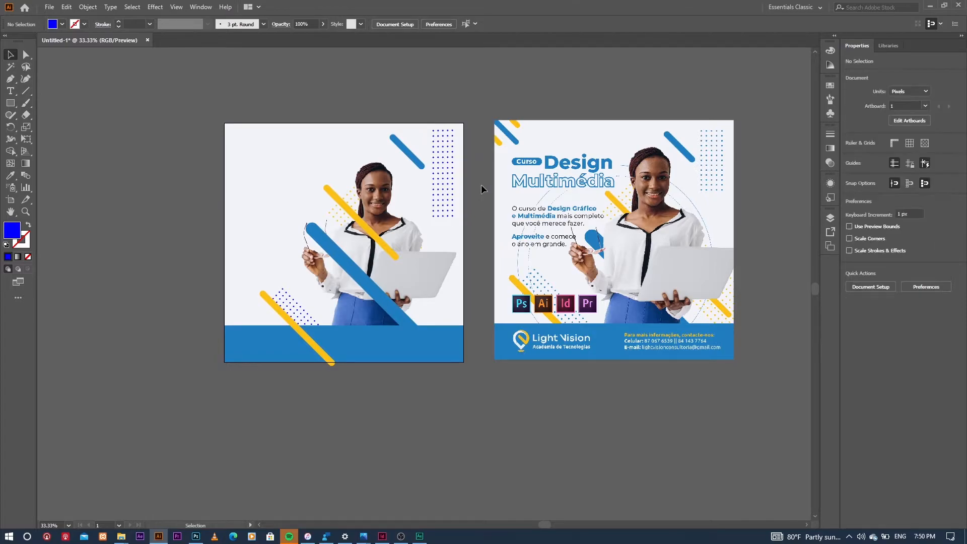
- Unlock the woman's cut-out photo and move it slightly to about X 703, Y 577.7 px
scroll(263, 188, down, 1)
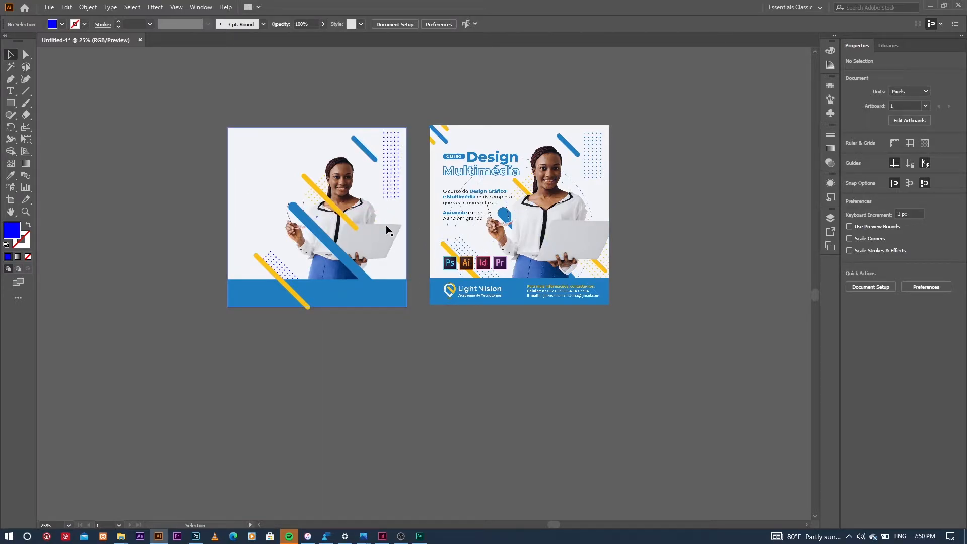
scroll(316, 187, up, 2)
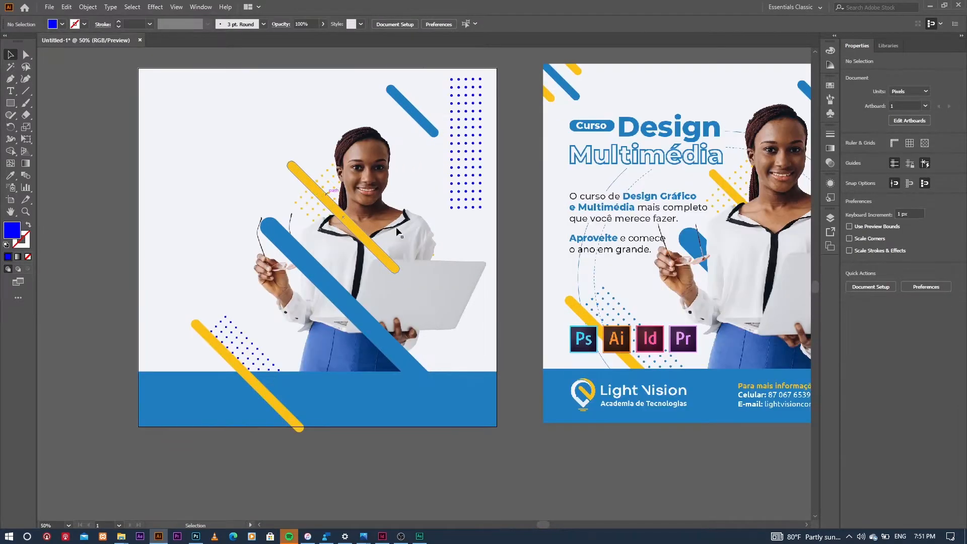
click(402, 233)
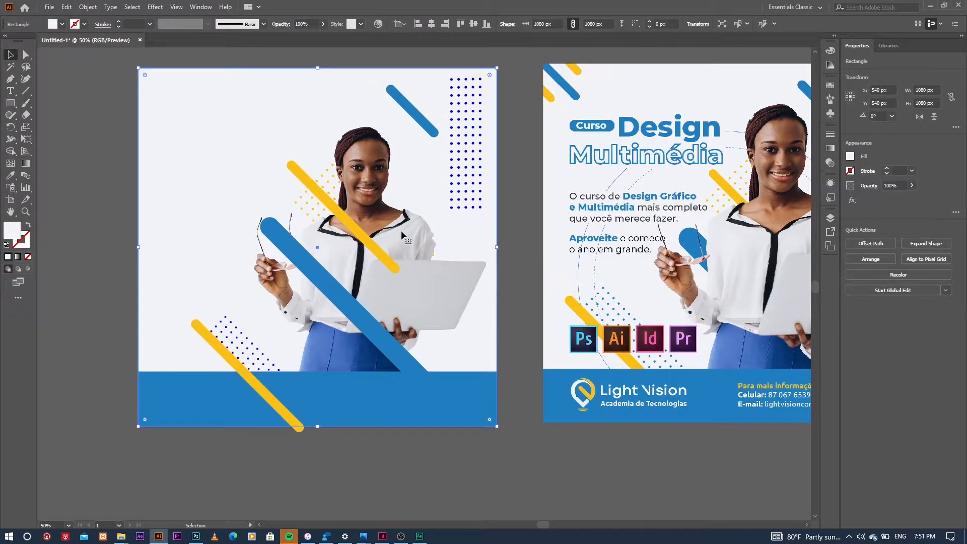
scroll(401, 230, down, 1)
key(ctrl+shift+a)
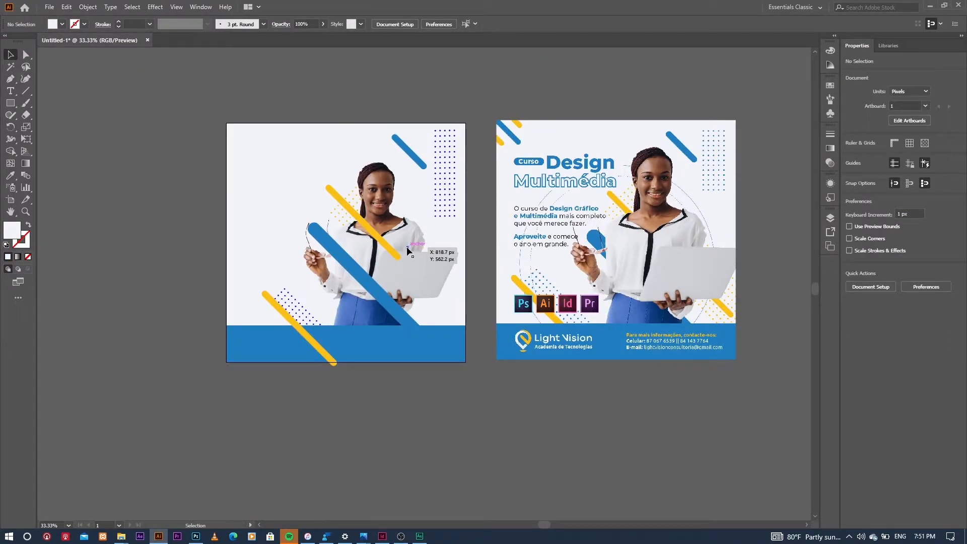
click(408, 250)
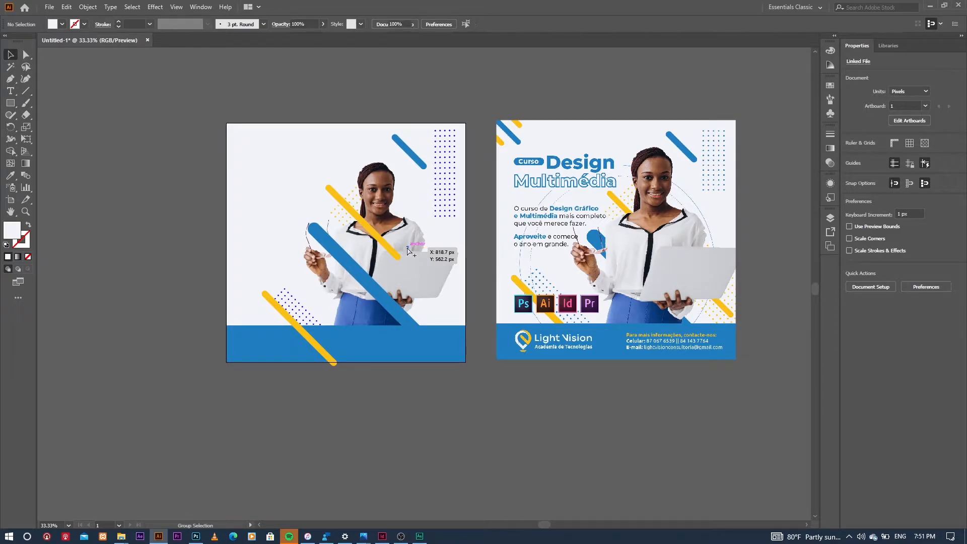
click(440, 371)
drag(395, 231, 410, 238)
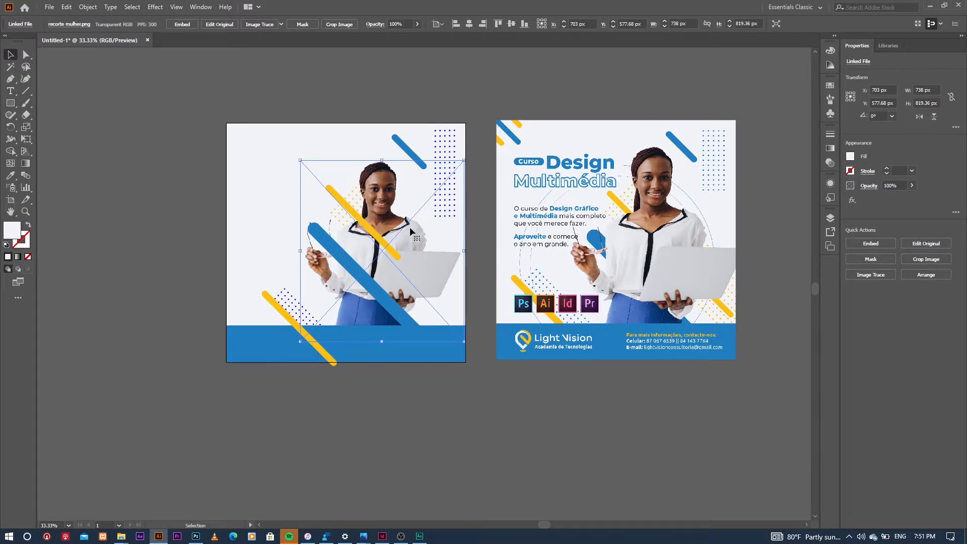
- Bring the woman's cut-out photo in front of the stripes and dot grids
right_click(395, 231)
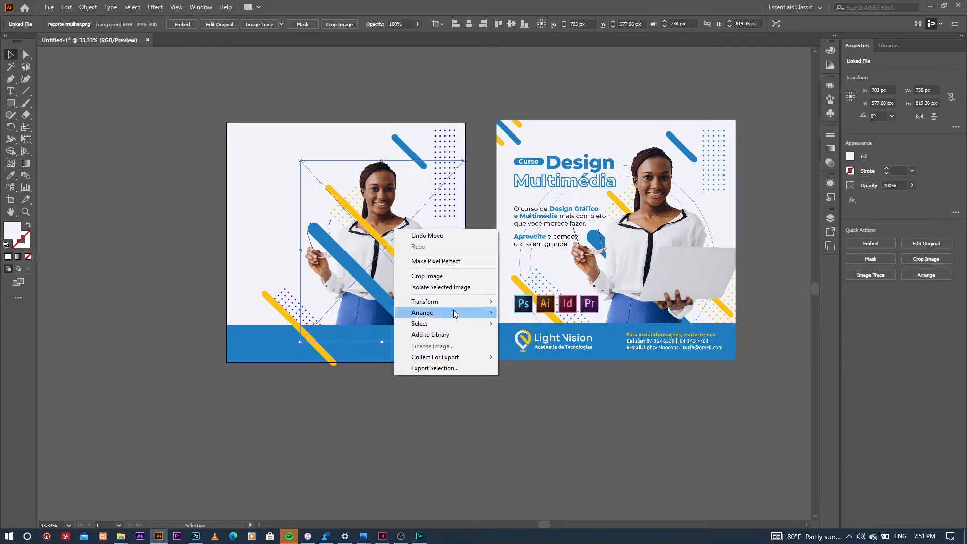
mouse_move(455, 313)
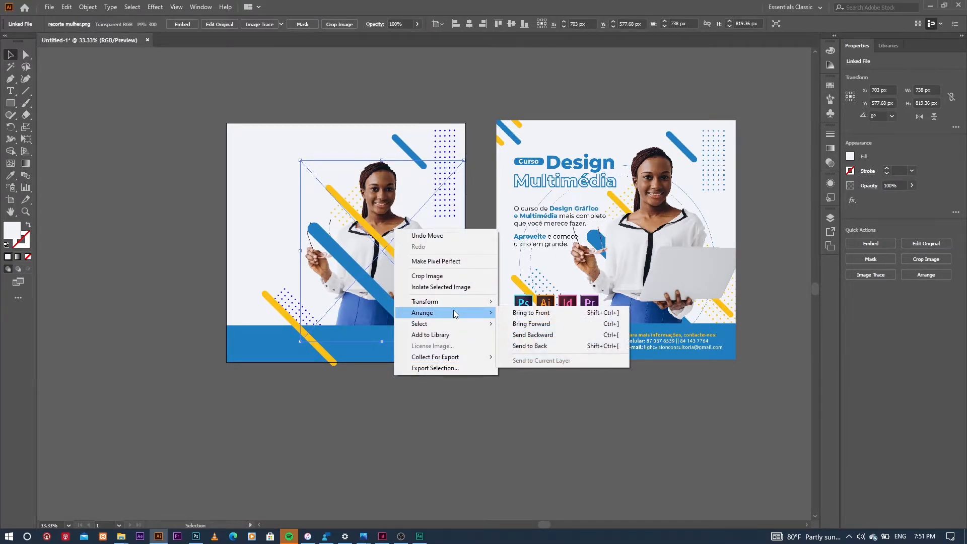
click(531, 313)
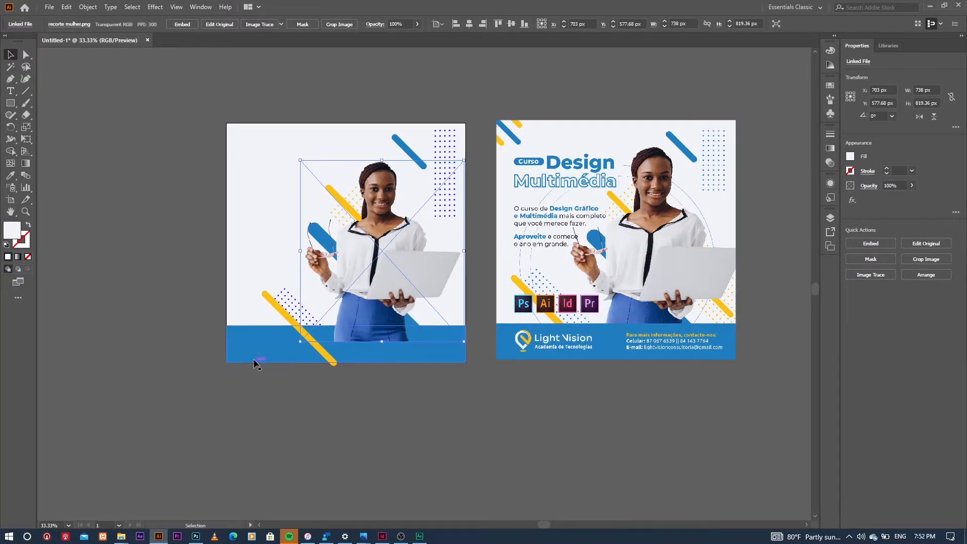
- Bring the blue footer rectangle to the front so it covers the stripe and photo ends, and deselect it
click(255, 343)
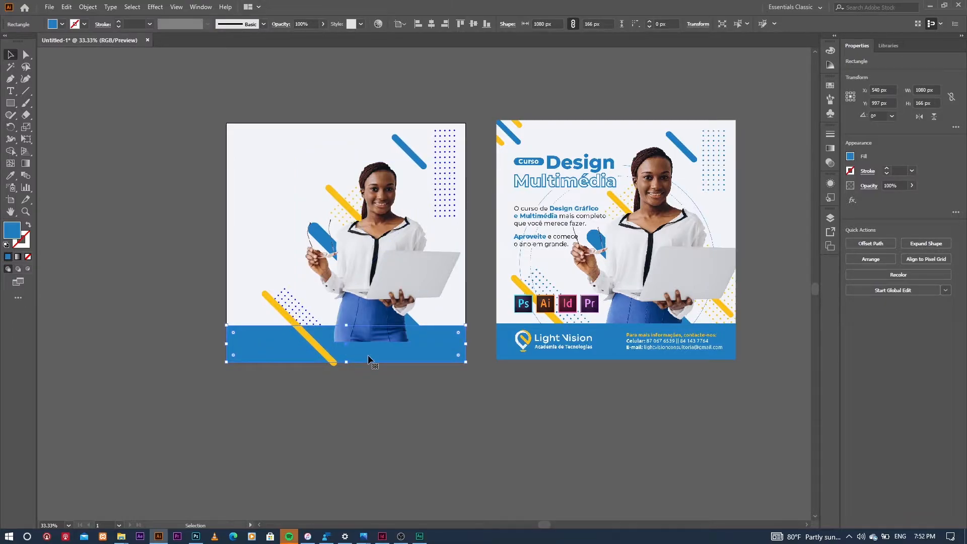
right_click(259, 349)
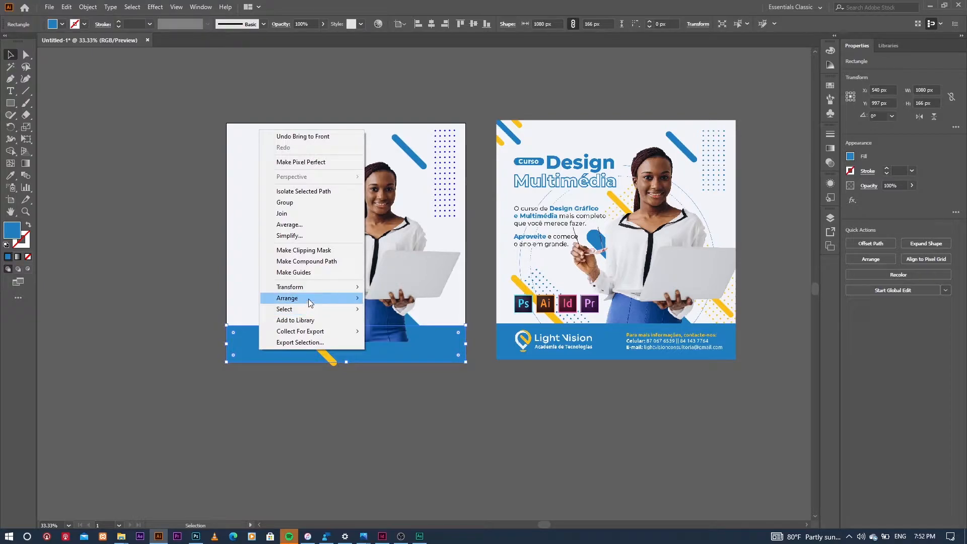
mouse_move(309, 302)
click(422, 300)
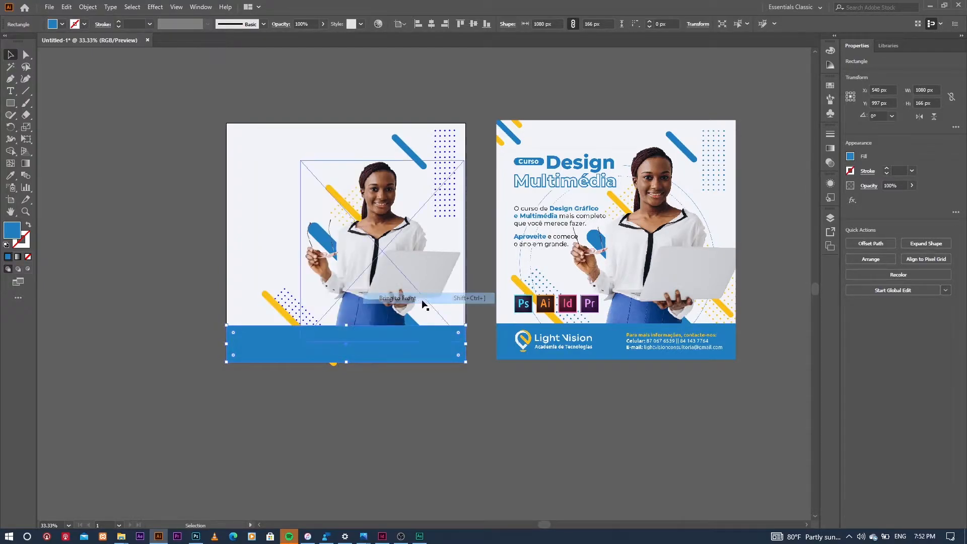
click(465, 395)
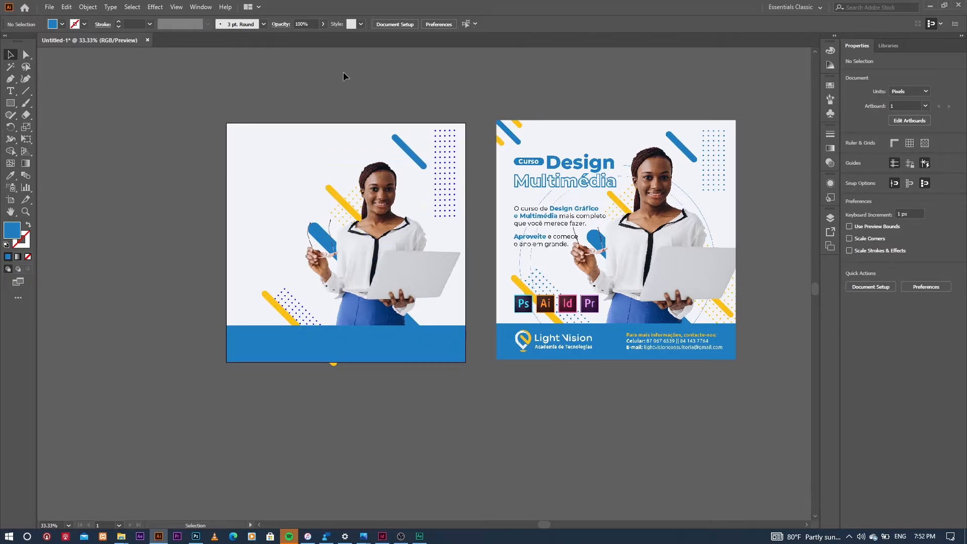
- Draw a circle about 876 px in diameter over the woman with the Ellipse tool
click(14, 105)
click(15, 105)
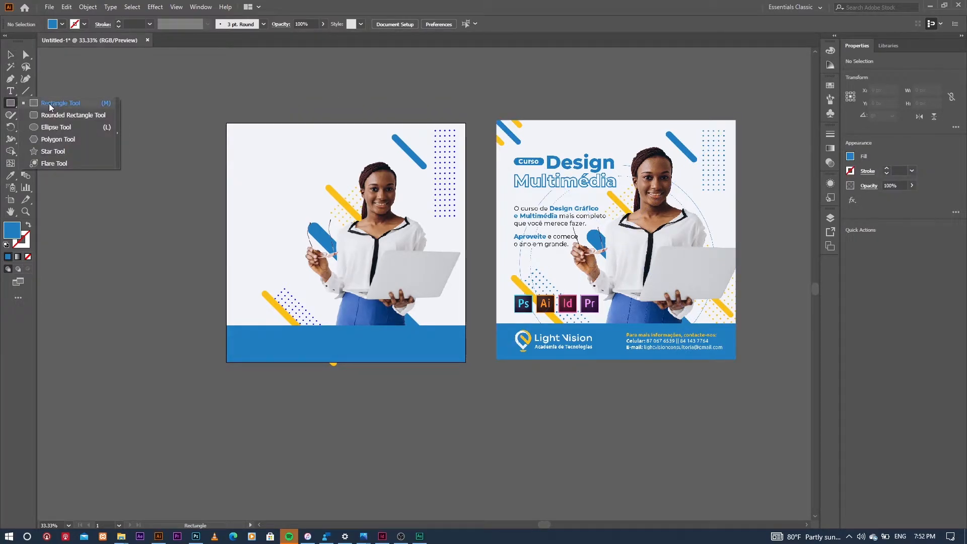
click(57, 129)
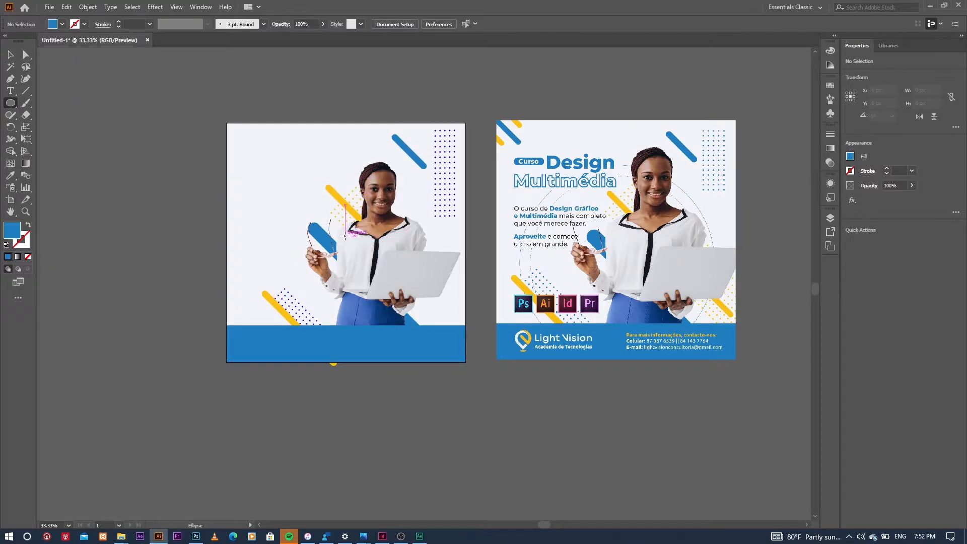
drag(287, 168, 365, 261)
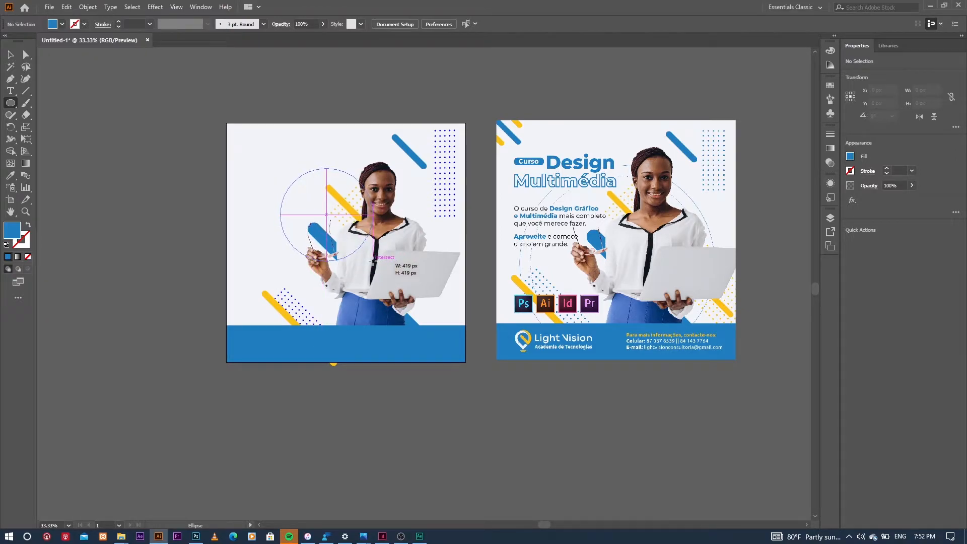
mouse_move(373, 261)
mouse_down()
mouse_move(333, 271)
mouse_move(355, 240)
mouse_move(329, 236)
mouse_move(368, 275)
mouse_move(405, 289)
mouse_move(429, 247)
mouse_move(363, 302)
mouse_move(333, 232)
mouse_move(359, 229)
mouse_move(375, 249)
mouse_move(433, 332)
mouse_move(438, 363)
mouse_up()
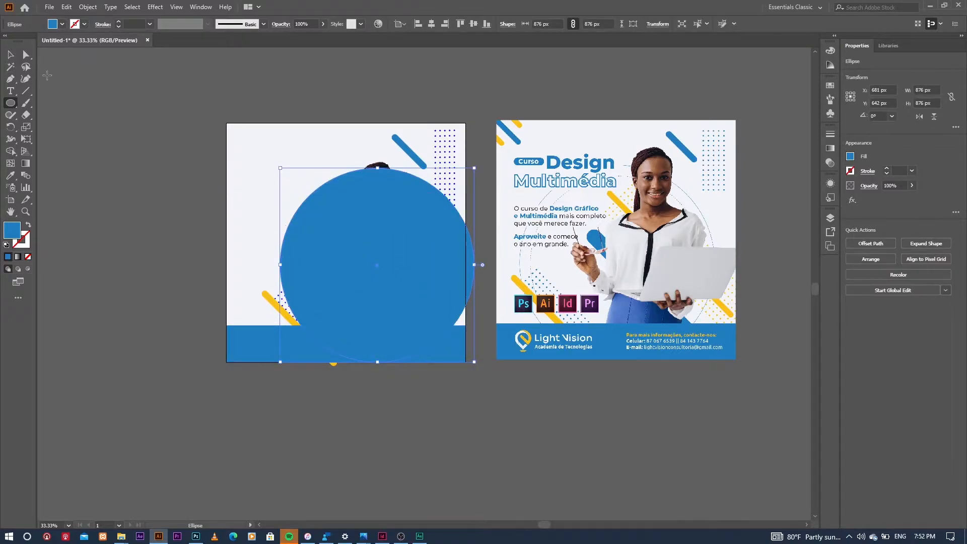
- Move the circle left over the woman and scale it to 858 px, centred at about X 553, Y 652 px
click(17, 57)
drag(409, 259, 388, 254)
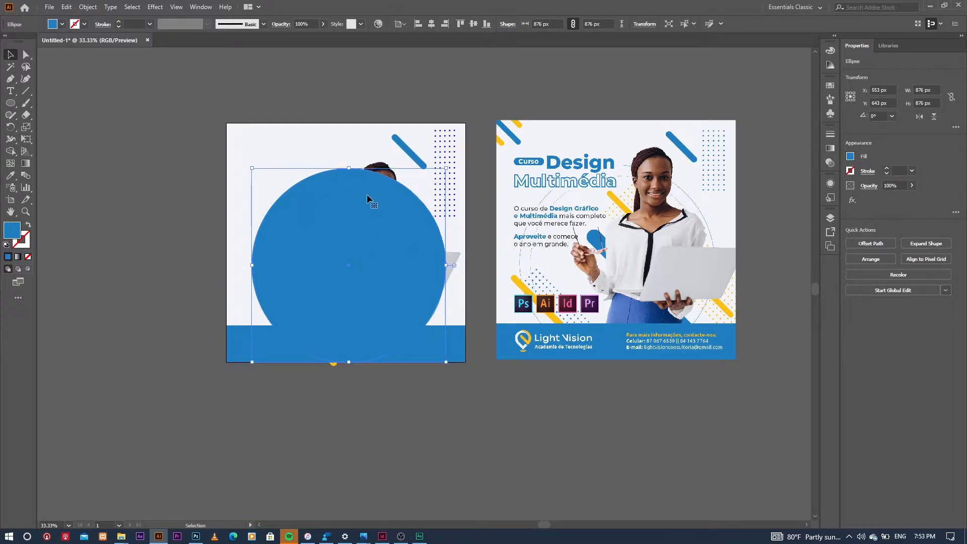
drag(348, 167, 349, 172)
shift+click(353, 206)
click(370, 214)
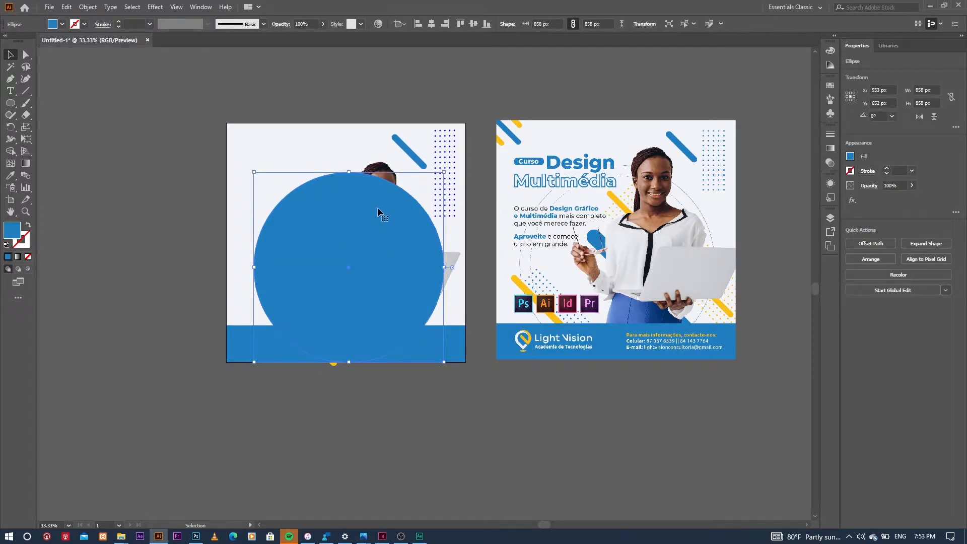
- Set the circle's fill to none, give it a black 1 pt stroke, and deselect it
click(62, 24)
click(6, 41)
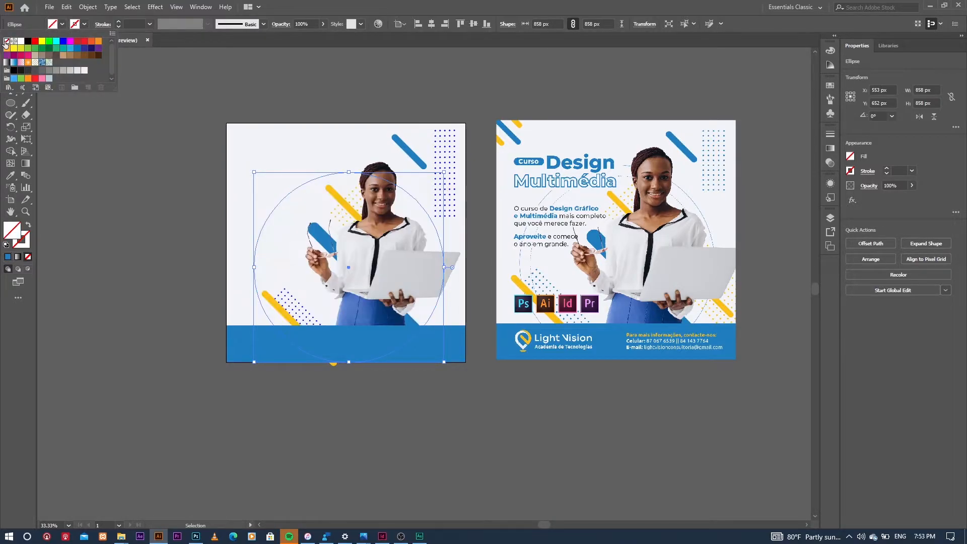
click(92, 26)
click(84, 24)
click(110, 26)
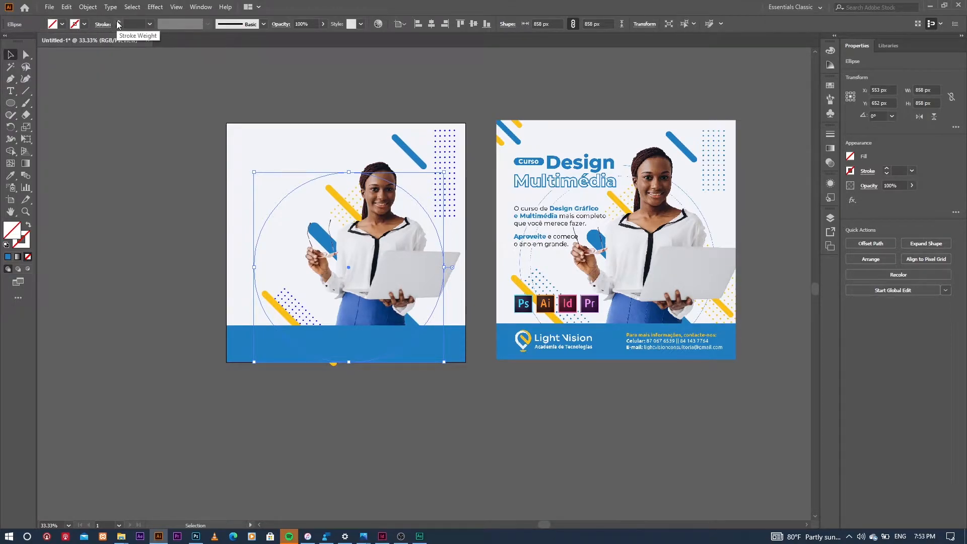
click(416, 377)
scroll(292, 201, up, 2)
scroll(292, 201, down, 2)
scroll(312, 216, up, 3)
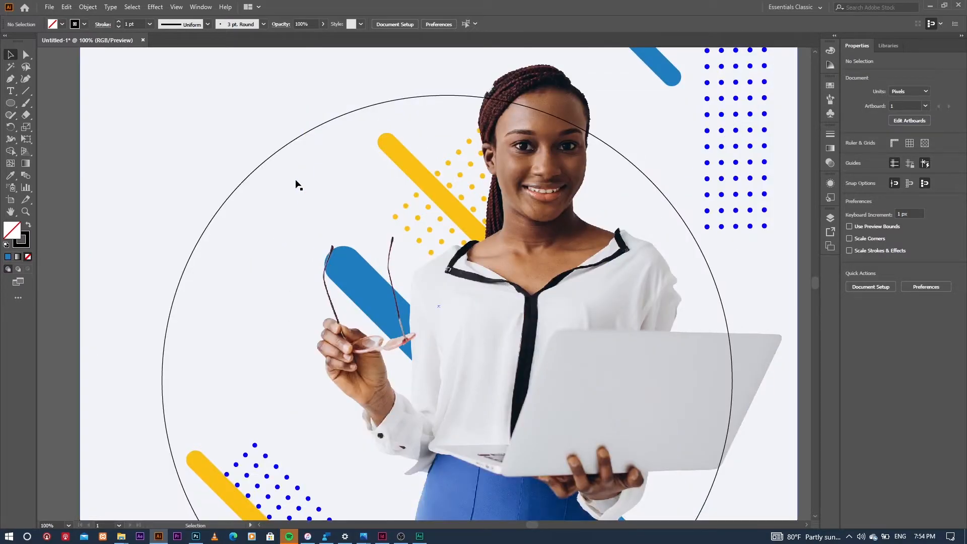
click(280, 151)
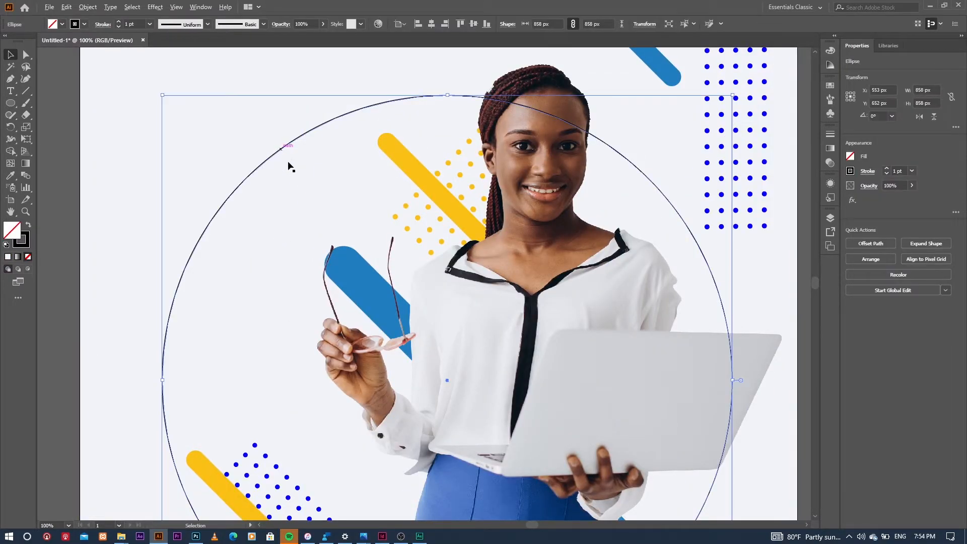
scroll(292, 171, down, 2)
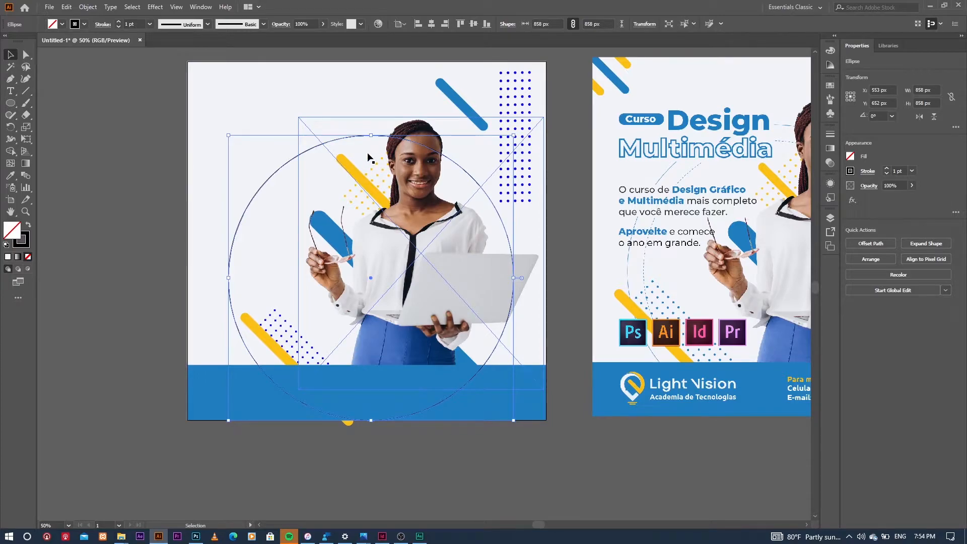
click(358, 82)
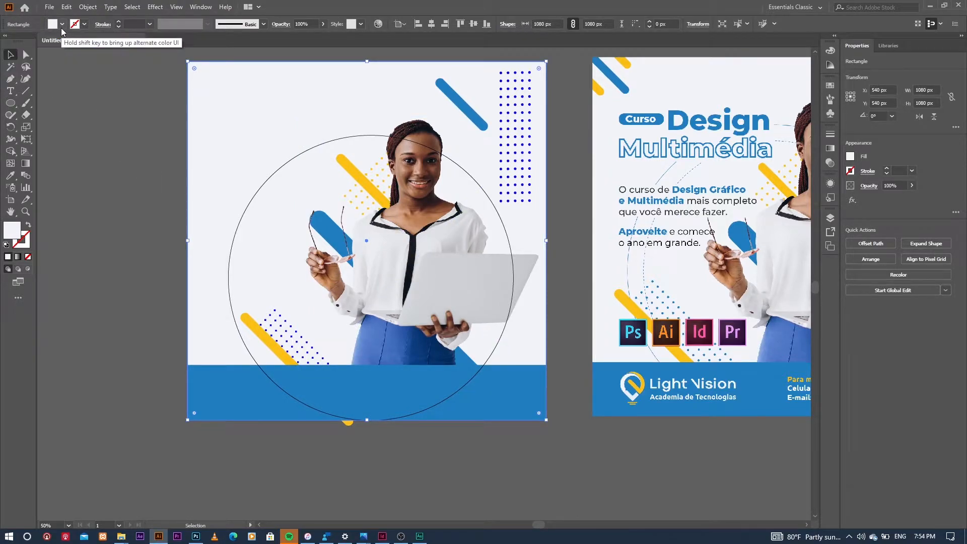
click(160, 222)
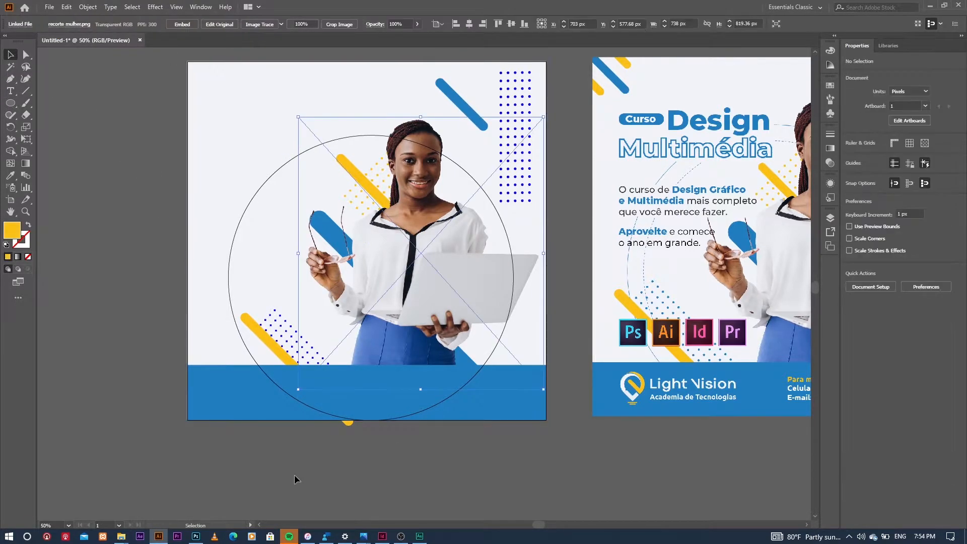
- Create a swatch color group from the yellow lower-left stripe and the blue upper stripe, keeping the Selected Artwork option
click(259, 335)
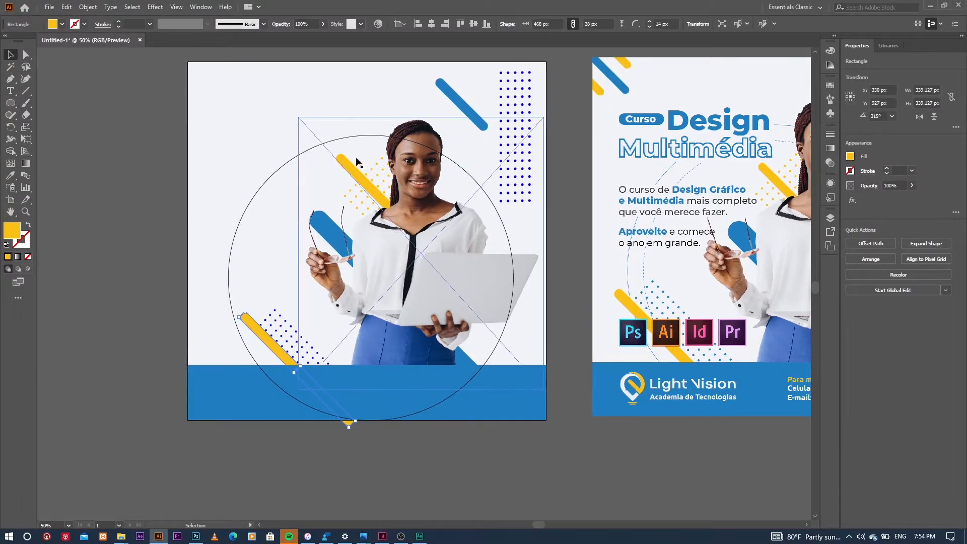
shift+click(461, 99)
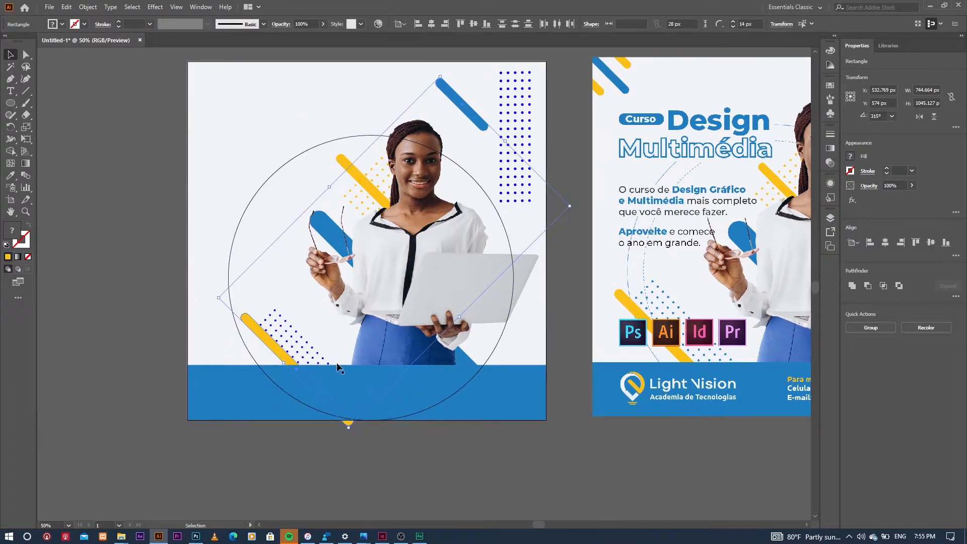
click(62, 24)
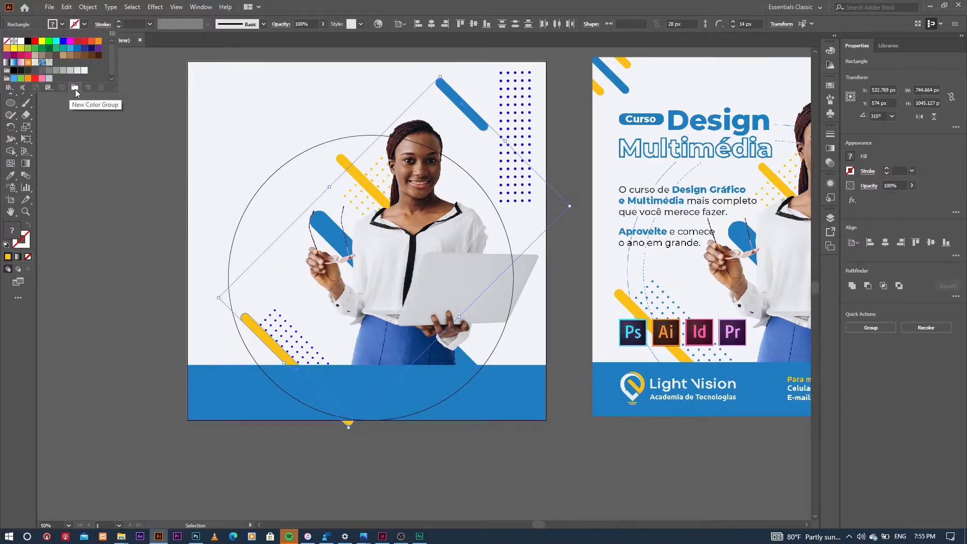
click(75, 89)
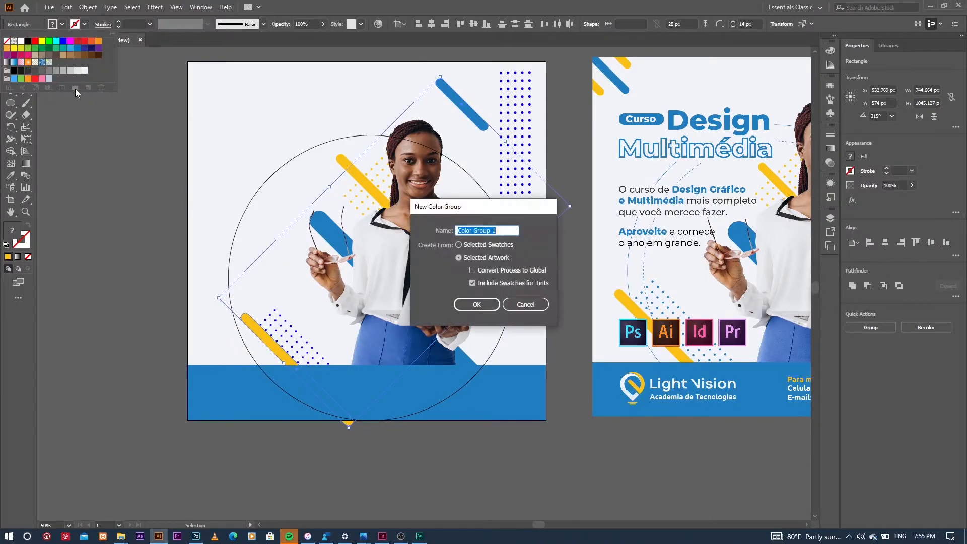
click(476, 305)
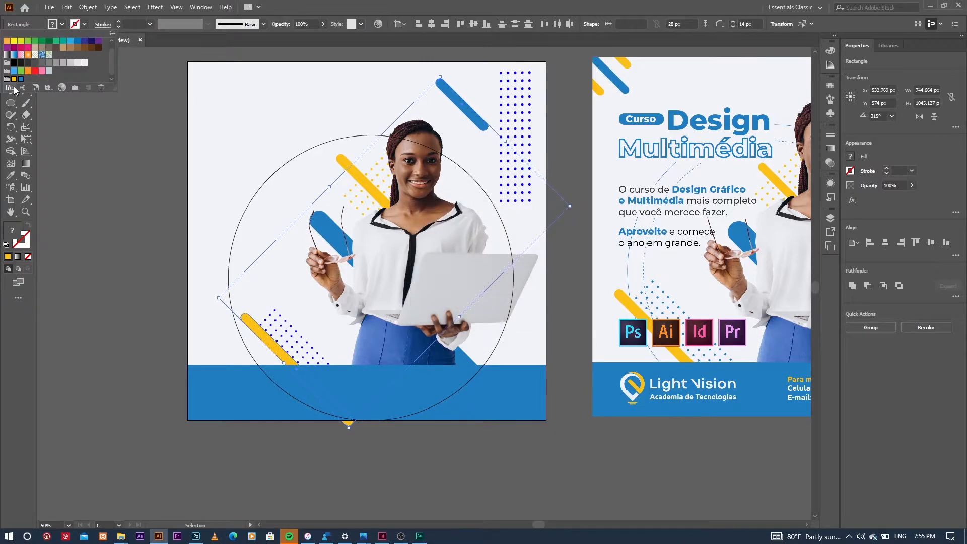
click(36, 80)
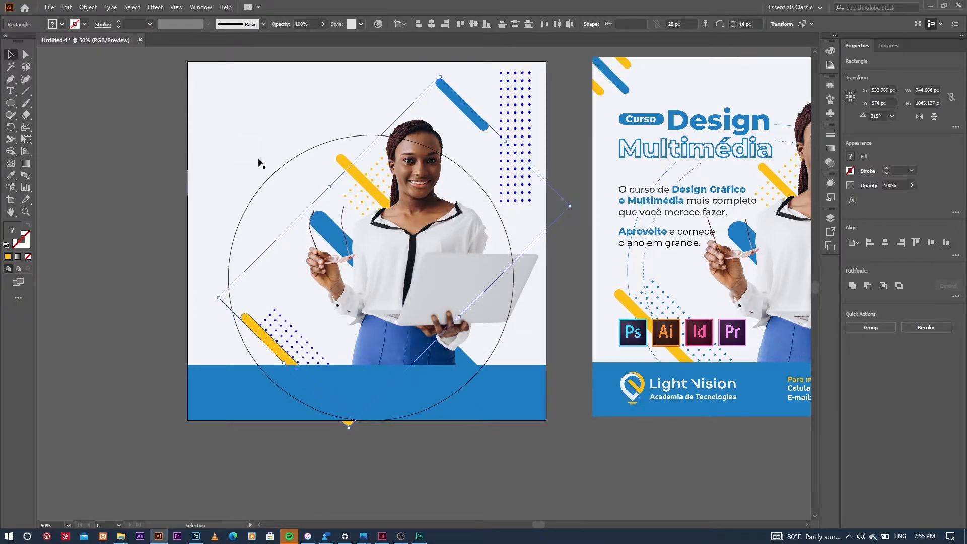
- Set the large circle's stroke to the new blue swatch (R=32 G=126 B=192) and deselect the circle
click(320, 146)
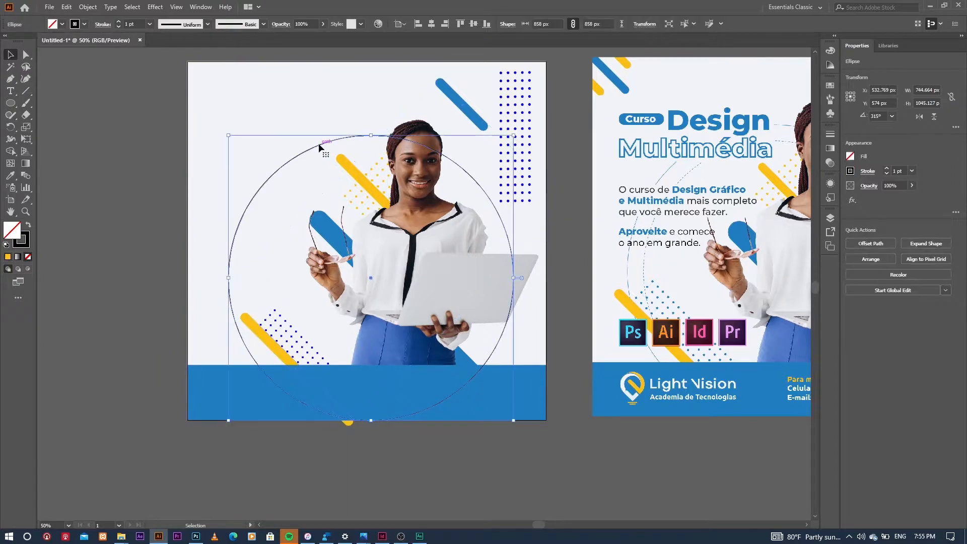
click(84, 24)
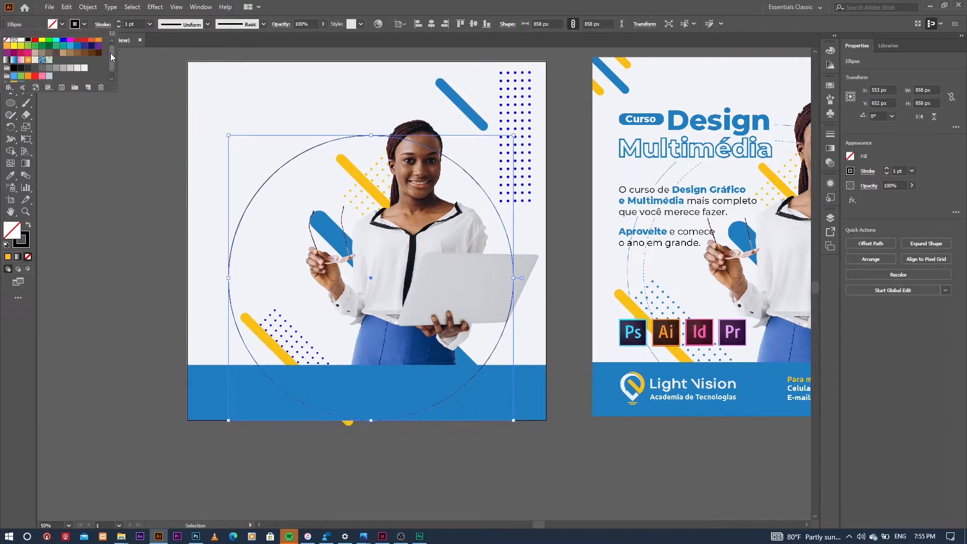
click(21, 76)
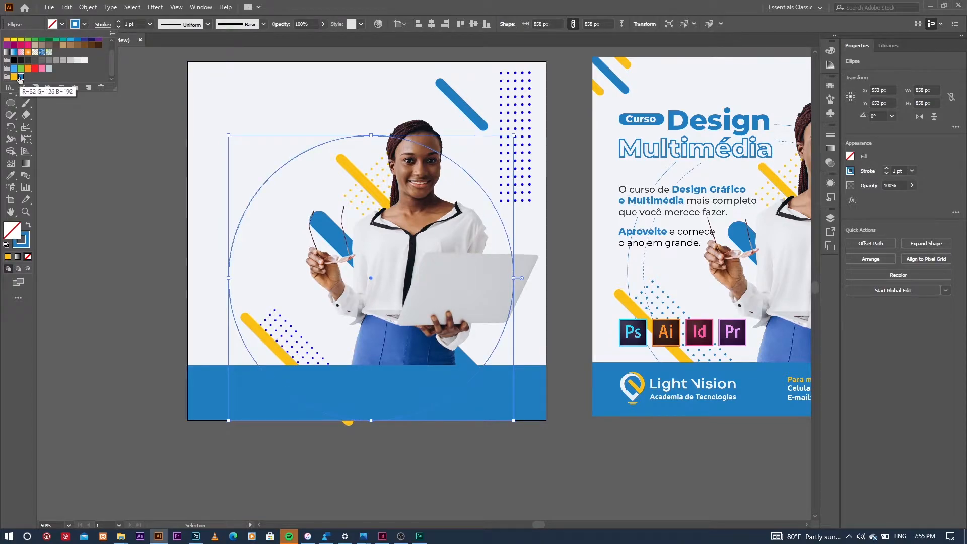
click(121, 188)
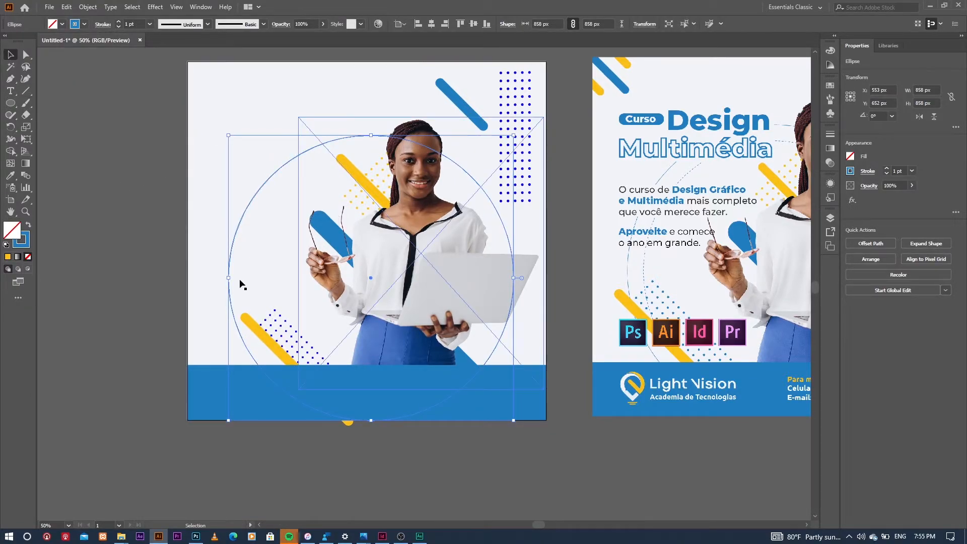
scroll(112, 258, down, 2)
click(259, 124)
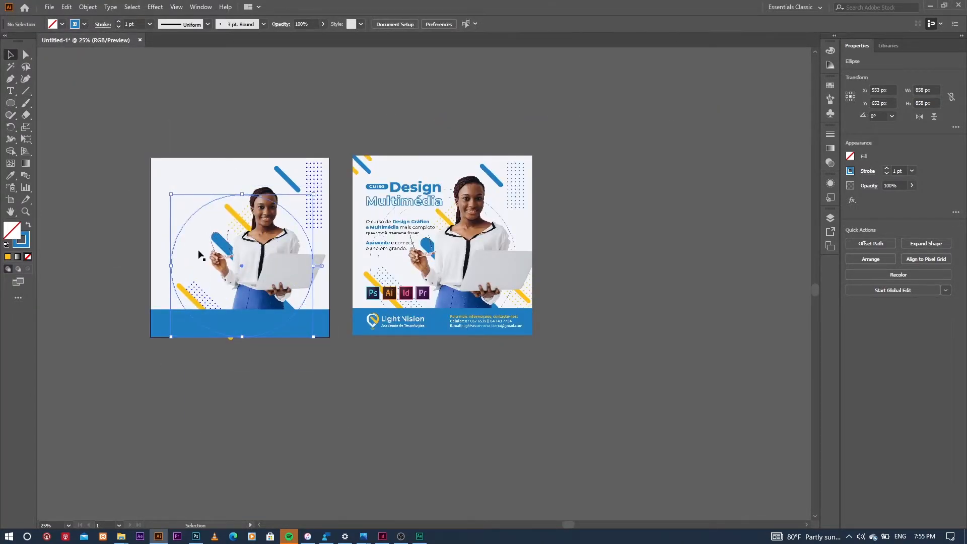
- Make a concentric copy of the blue circle outline, scaled down from its centre to 793 px
scroll(196, 256, up, 2)
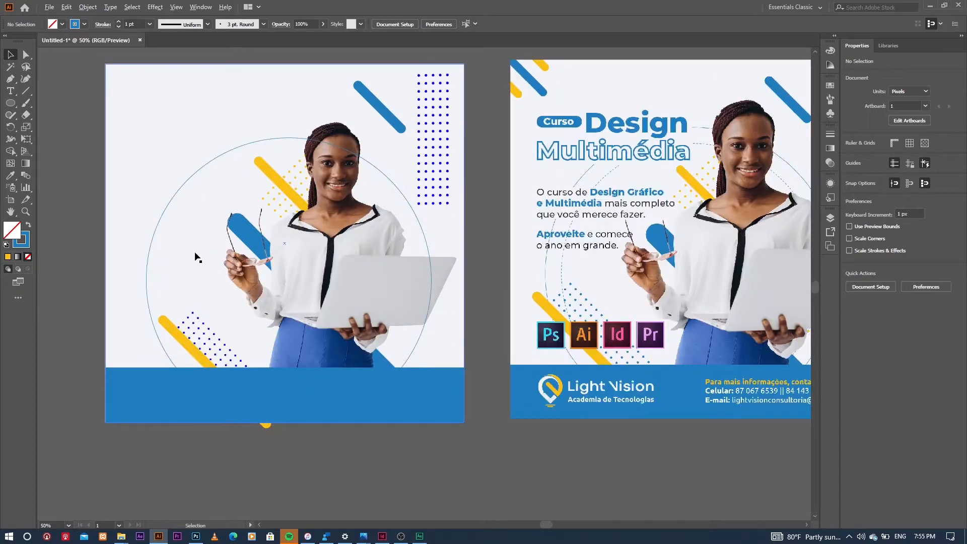
click(190, 180)
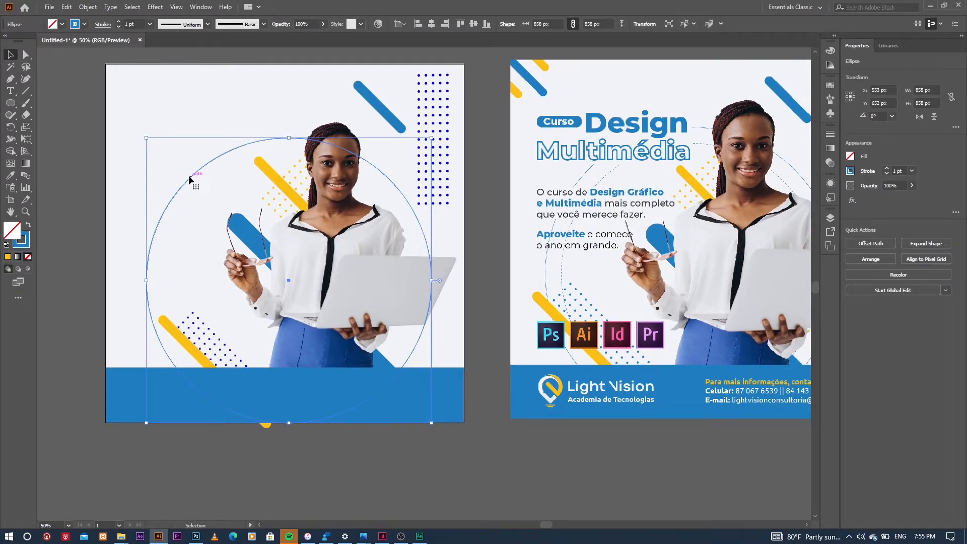
key(a)
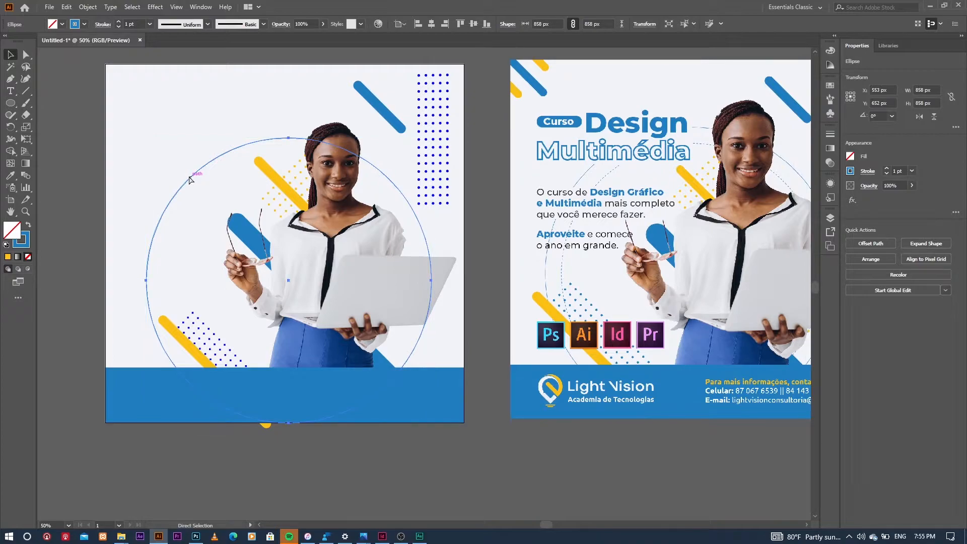
key(v)
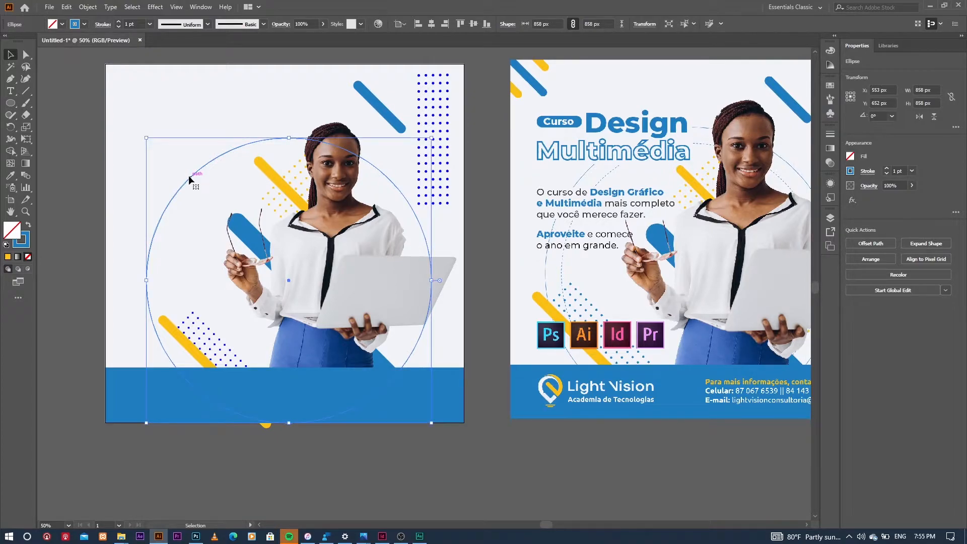
key(a)
key(v)
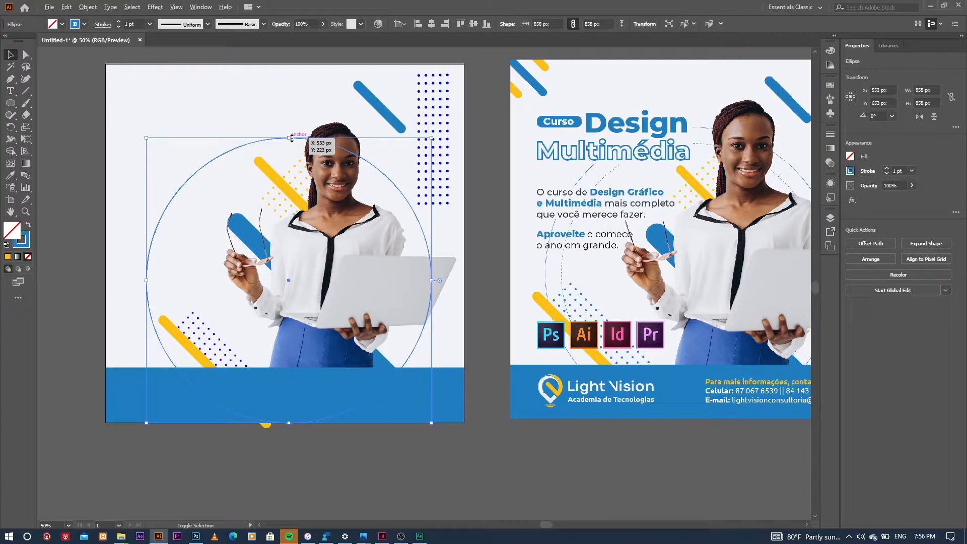
mouse_move(291, 137)
mouse_down()
mouse_move(290, 157)
mouse_move(290, 150)
mouse_up()
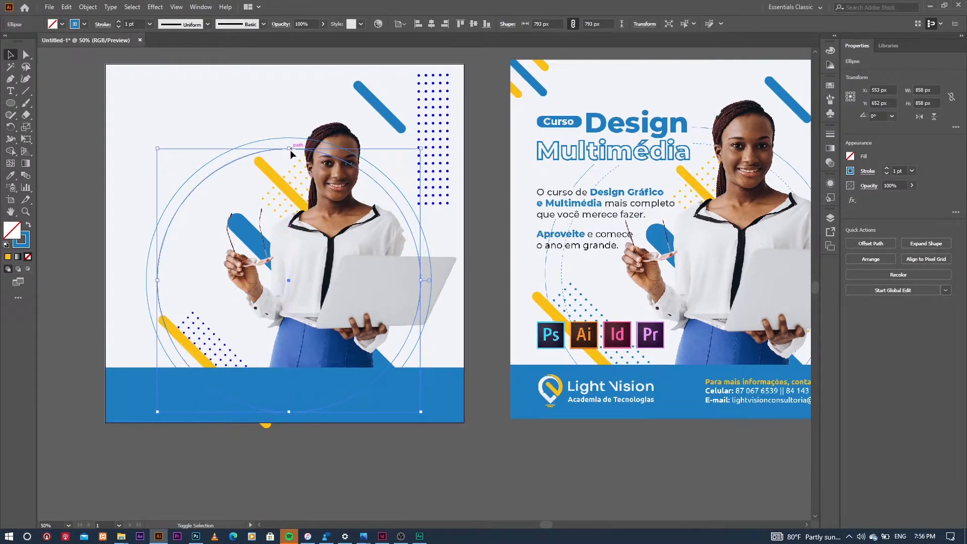
click(228, 185)
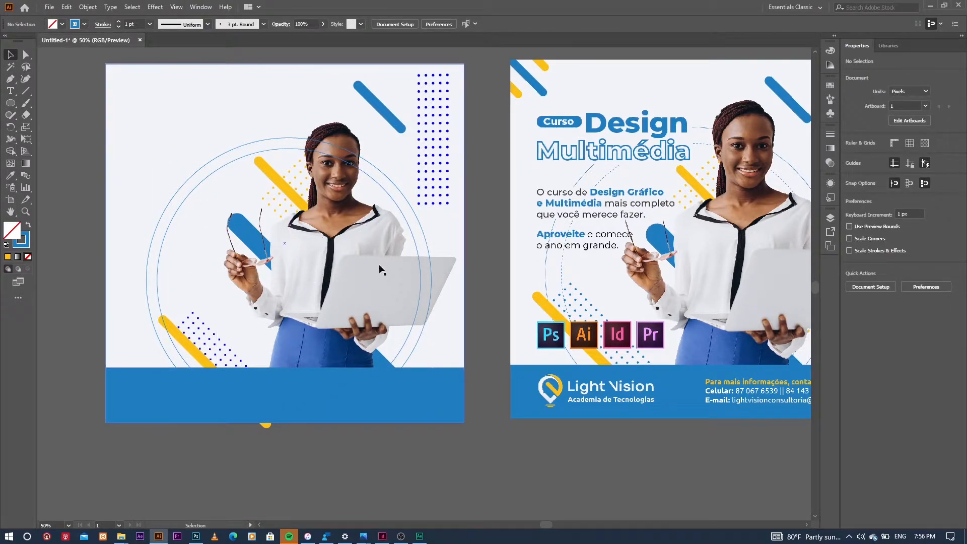
- Scale the inner circle down about its centre to 761 px, widening the gap to the outer circle
scroll(207, 202, up, 1)
click(211, 176)
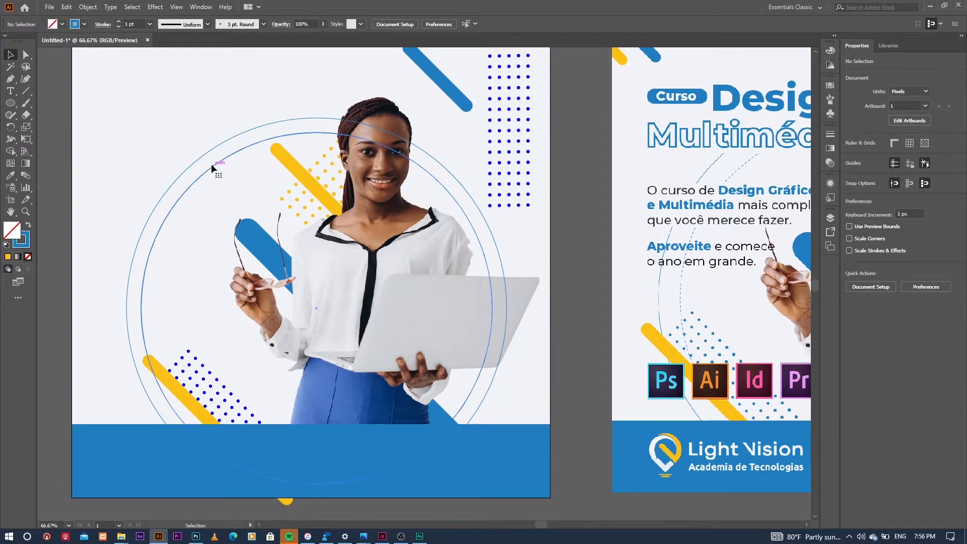
drag(317, 132, 317, 140)
scroll(303, 139, down, 1)
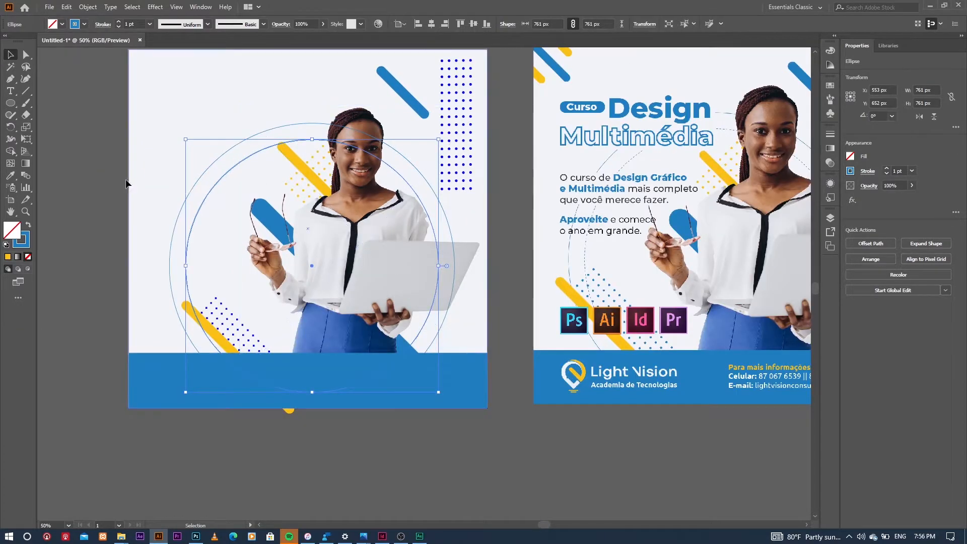
- Turn the inner circle's stroke into a dashed line with a 7 pt dash, and deselect everything
key(ctrl+1)
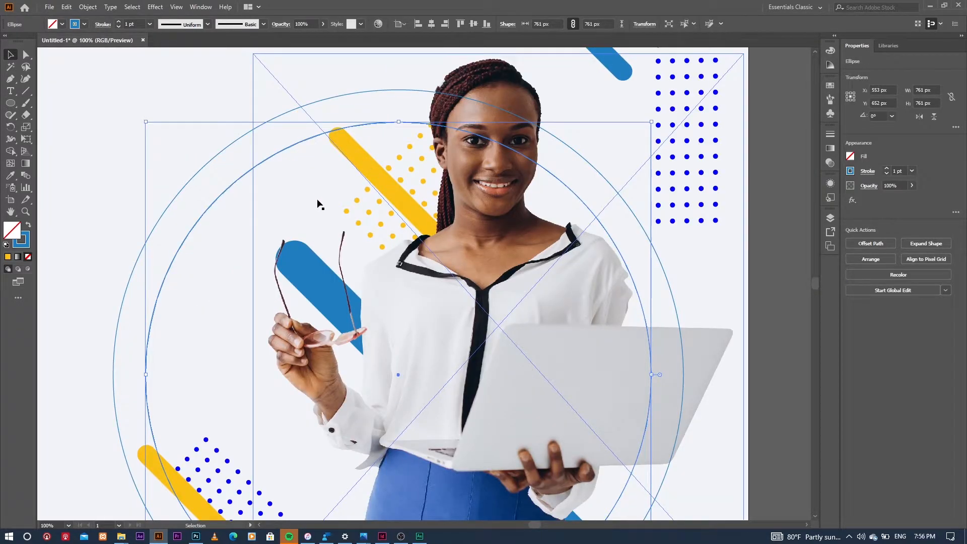
click(102, 24)
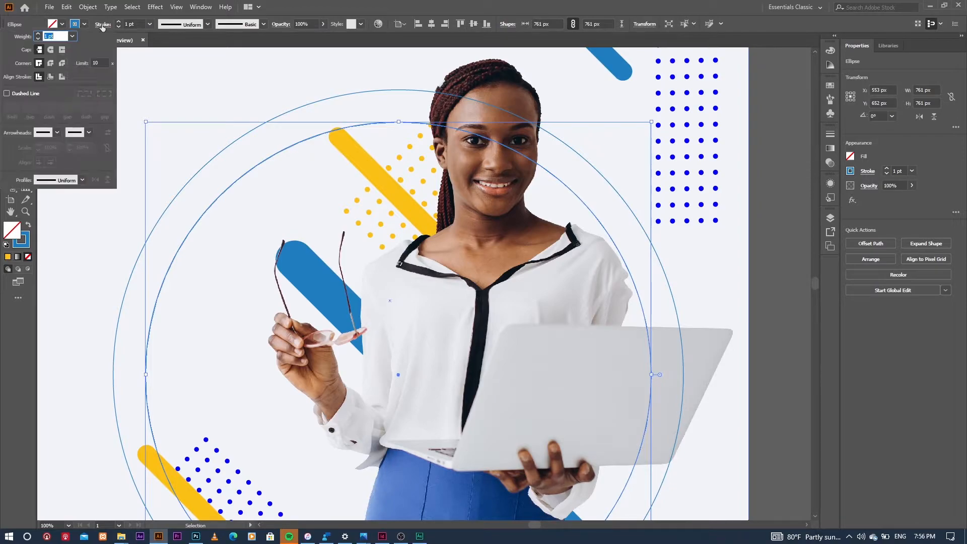
click(17, 94)
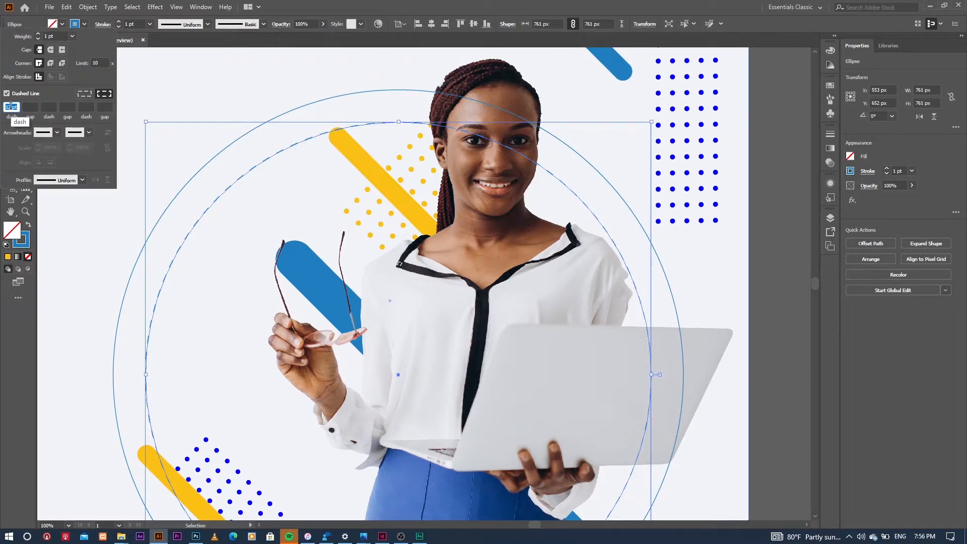
text(7)
key(Return)
click(139, 98)
key(ctrl+minus)
key(ctrl+minus)
key(ctrl+minus)
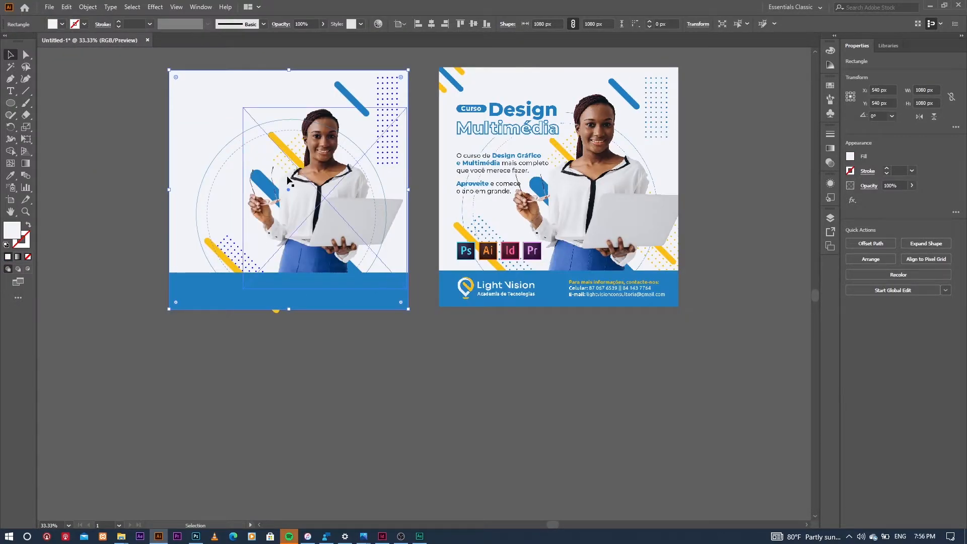
click(409, 386)
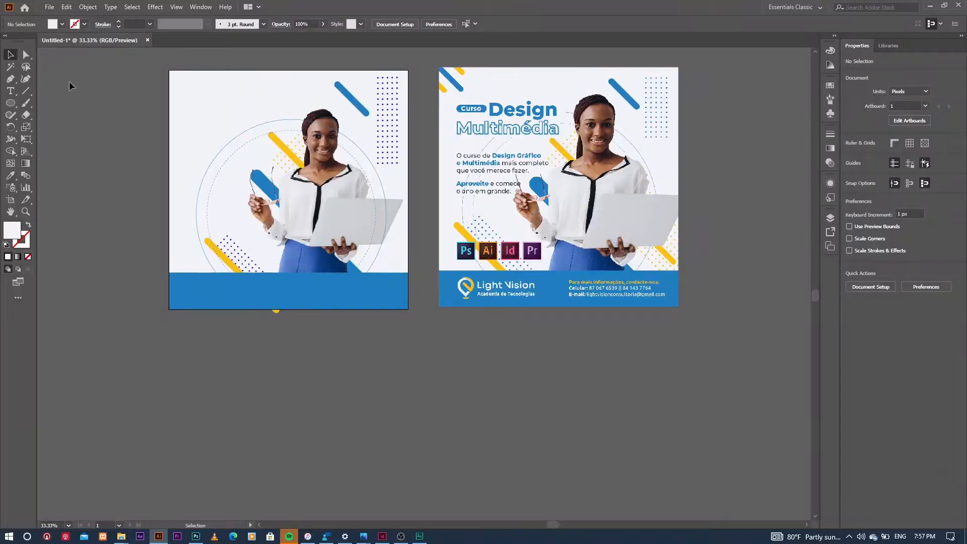
- Place a point text object near the artboard's upper left and set its font size to 79 pt
click(10, 91)
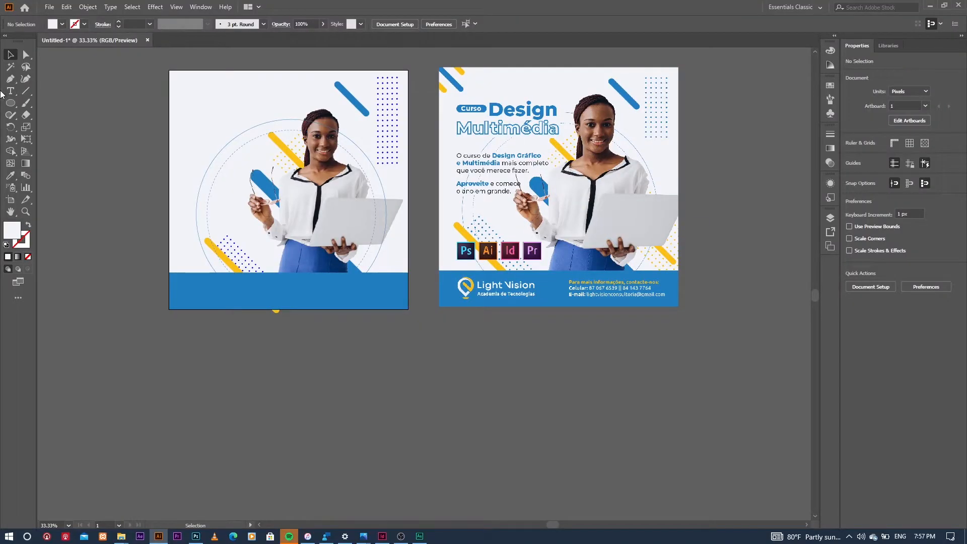
click(208, 93)
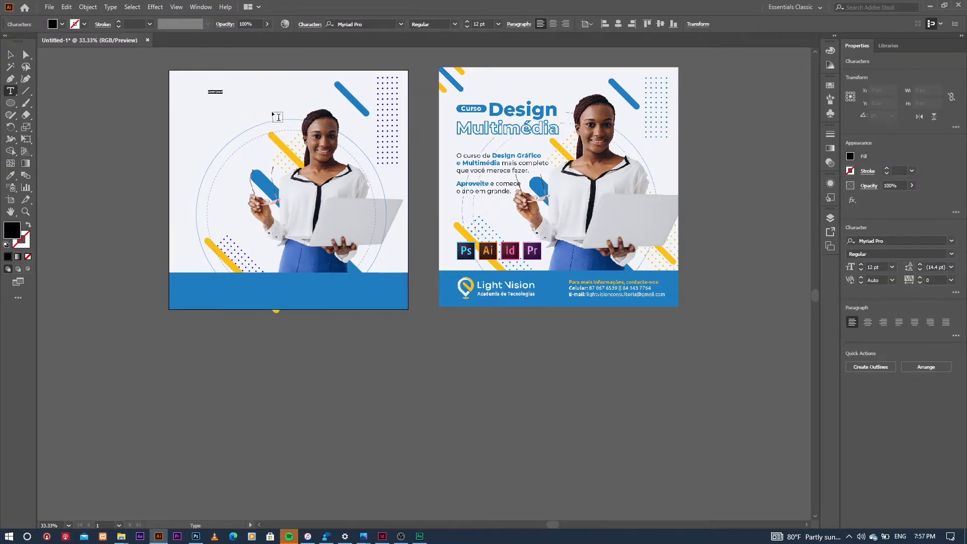
click(465, 22)
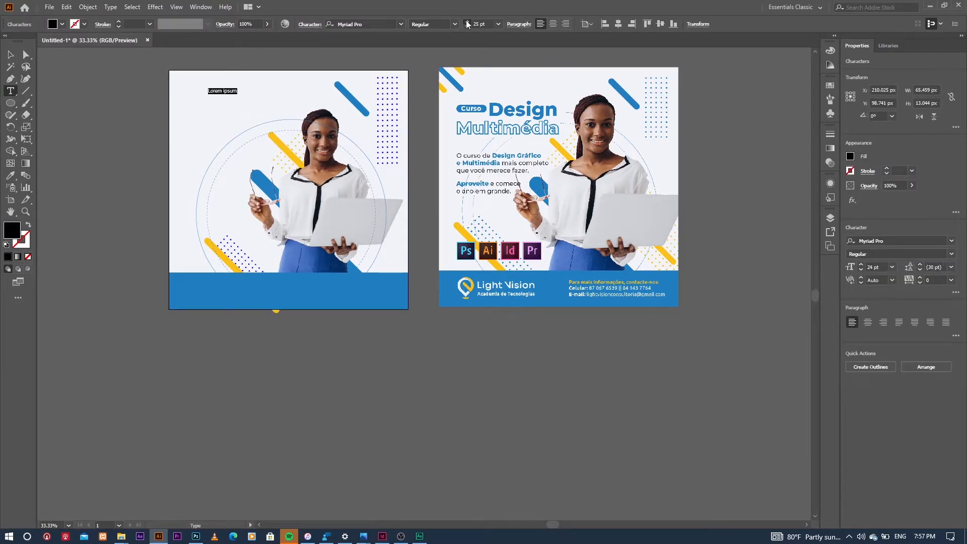
drag(466, 20, 467, 20)
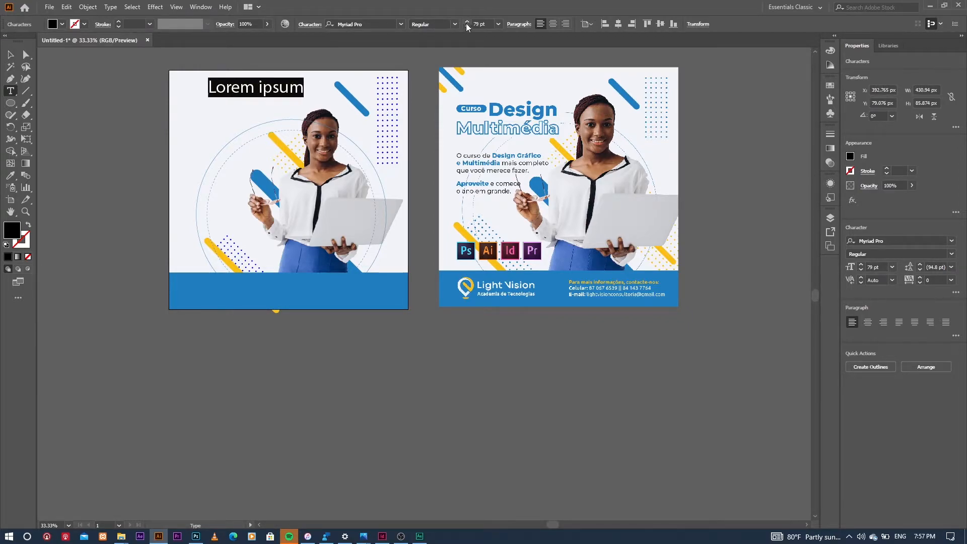
- Replace the "Lorem ipsum" placeholder text with "Design"
click(272, 87)
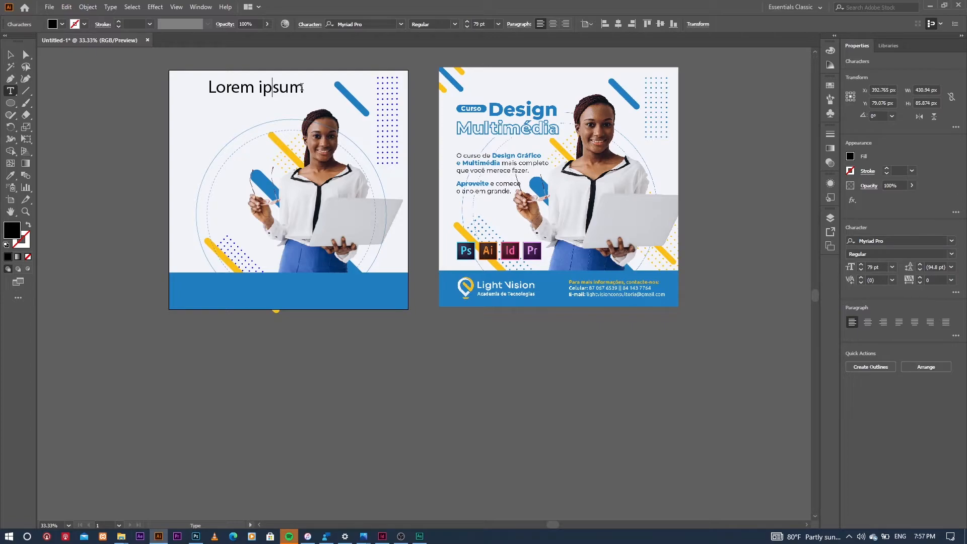
drag(301, 87, 186, 92)
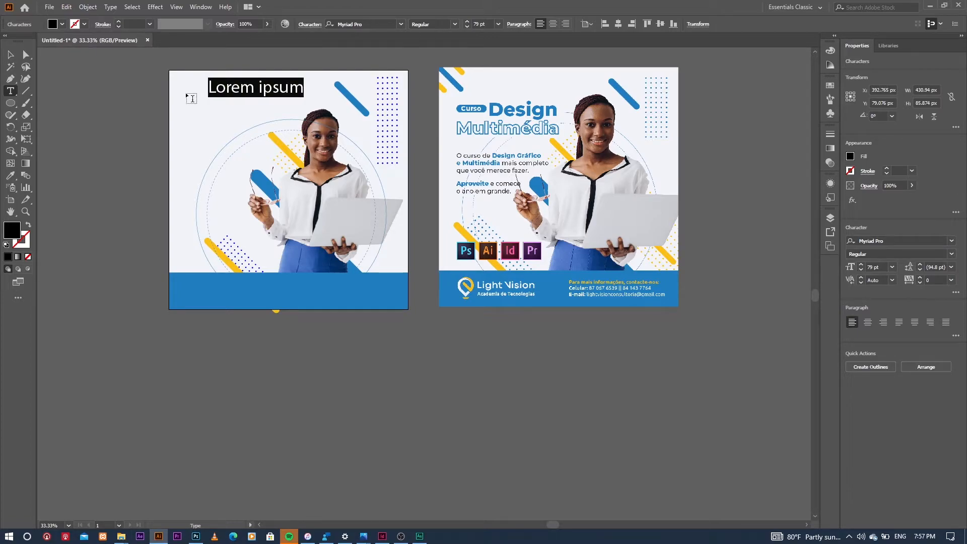
text(De)
text(sig)
key(BackSpace)
text(ign)
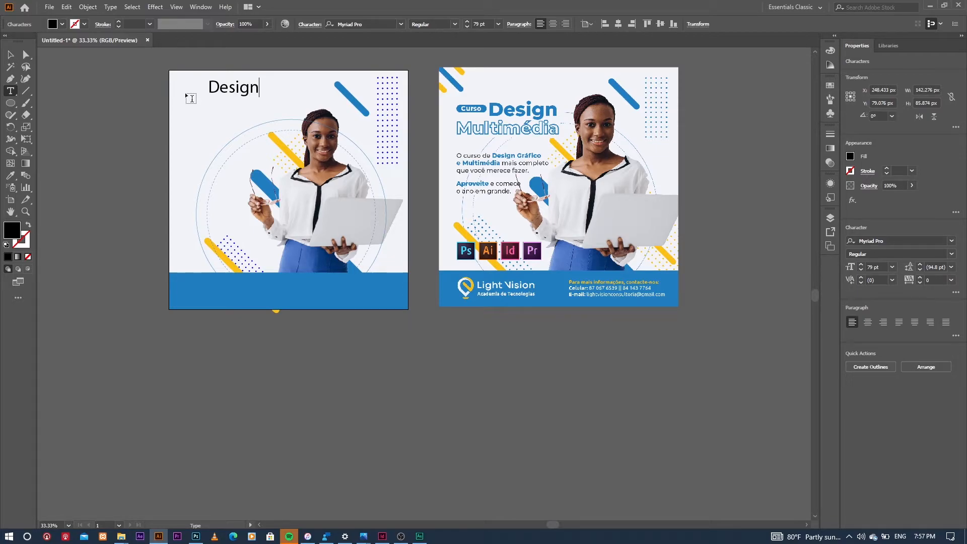
- Duplicate the "Design" text directly below the original and change the copy's wording to "Multimédia"
click(11, 54)
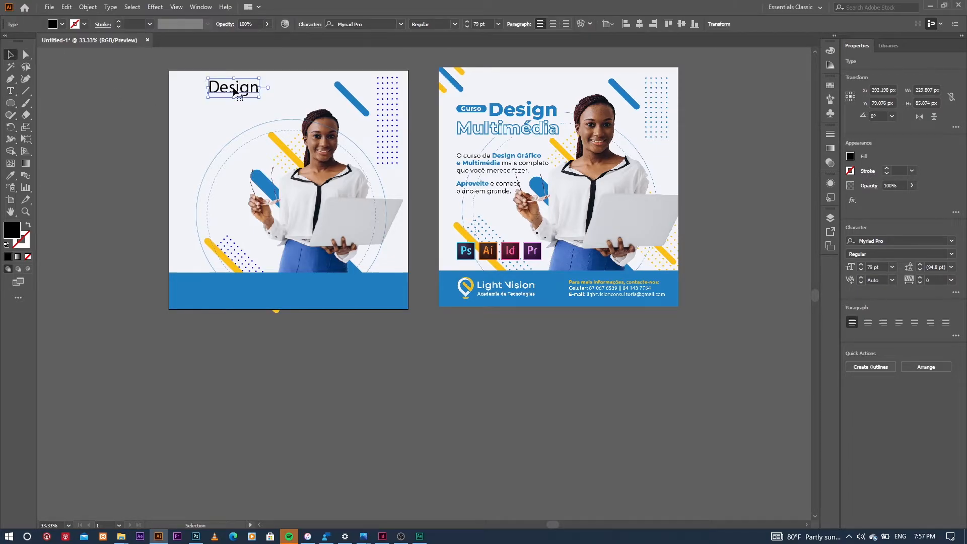
drag(234, 90, 234, 114)
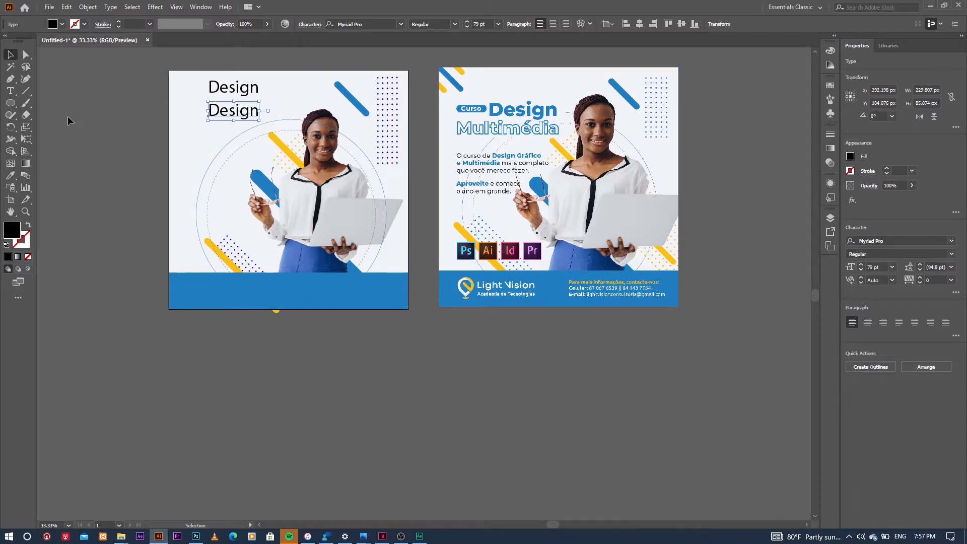
click(10, 91)
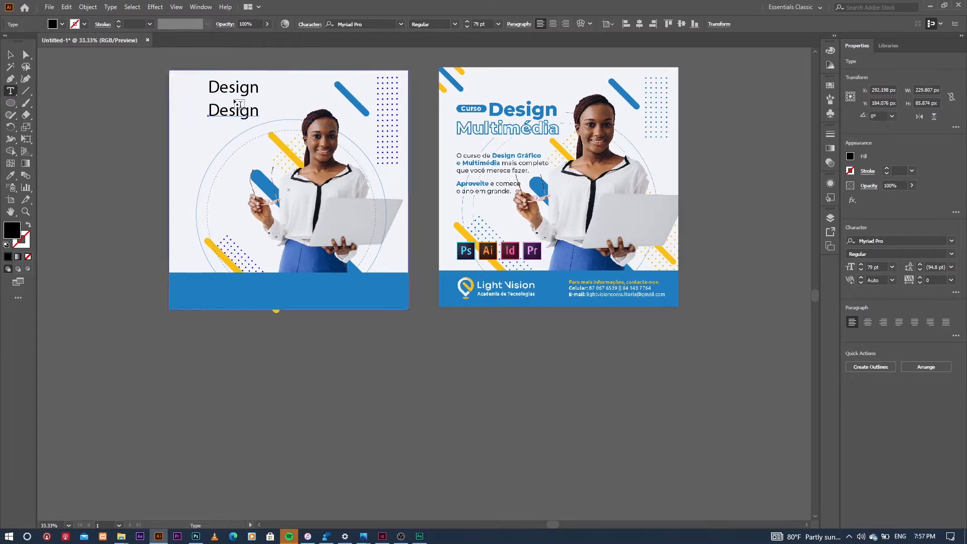
drag(255, 109, 204, 112)
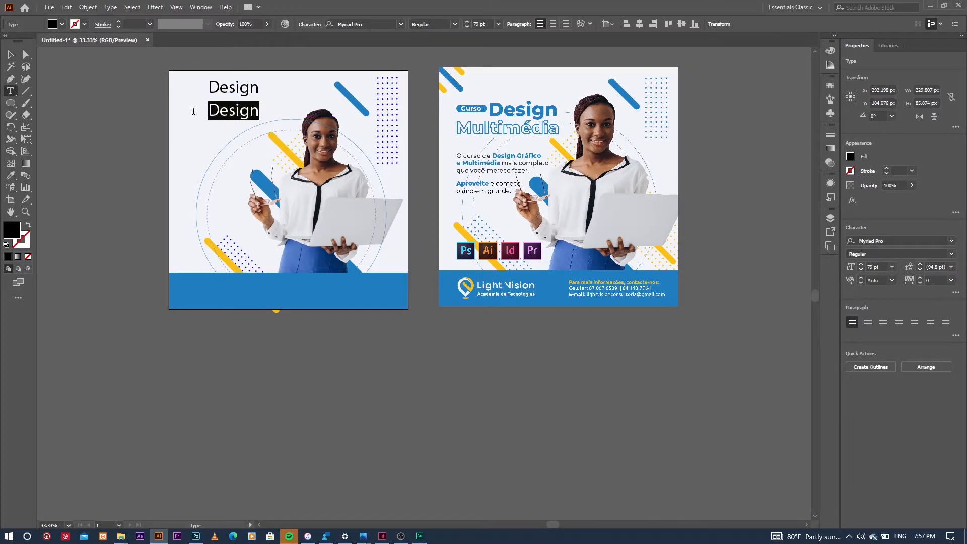
text(m)
key(BackSpace)
text(Mult)
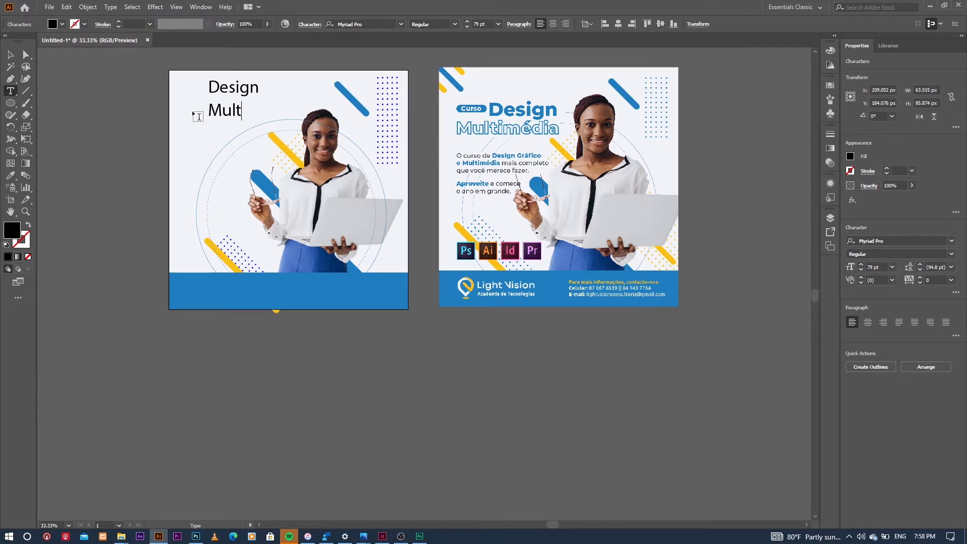
text(im[e)
key(BackSpace)
key(BackSpace)
key(alt+shift)
text(édia)
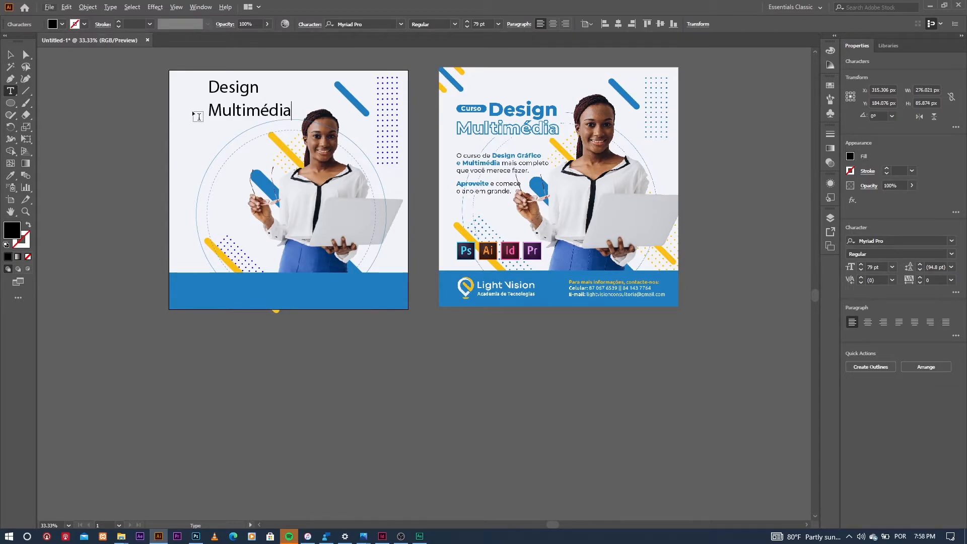
key(Escape)
click(10, 54)
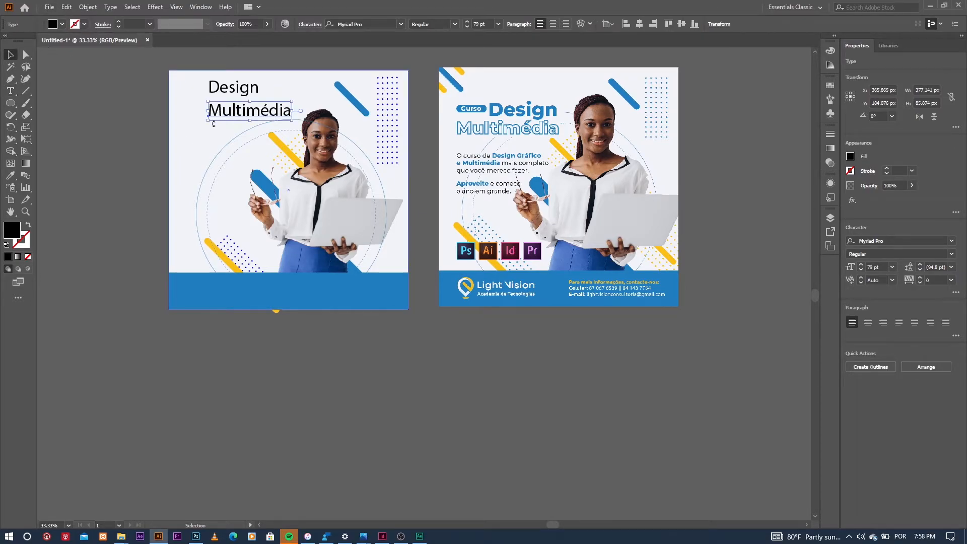
- Set the font of both the "Design" and "Multimédia" texts to Montserrat ExtraBold, and deselect them
click(241, 93)
key(ctrl+equal)
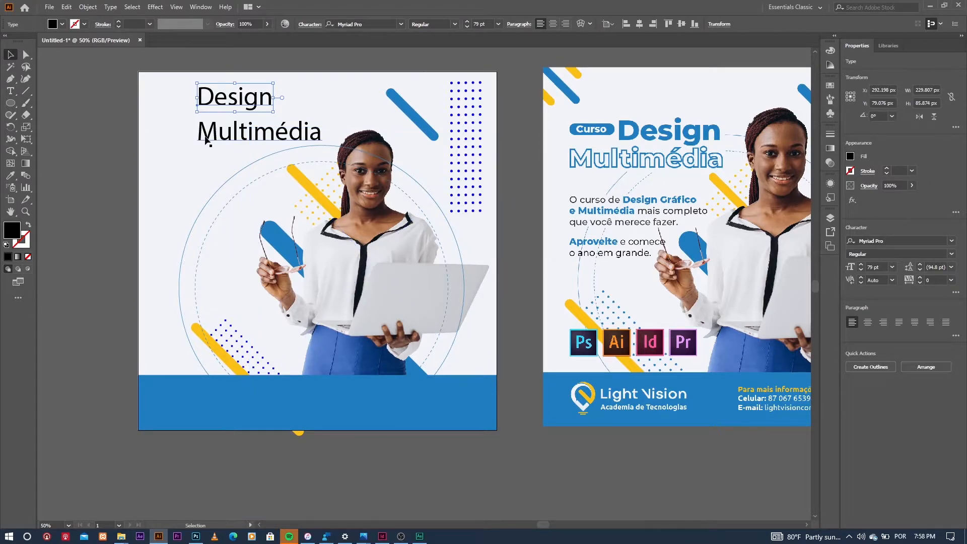
shift+click(229, 140)
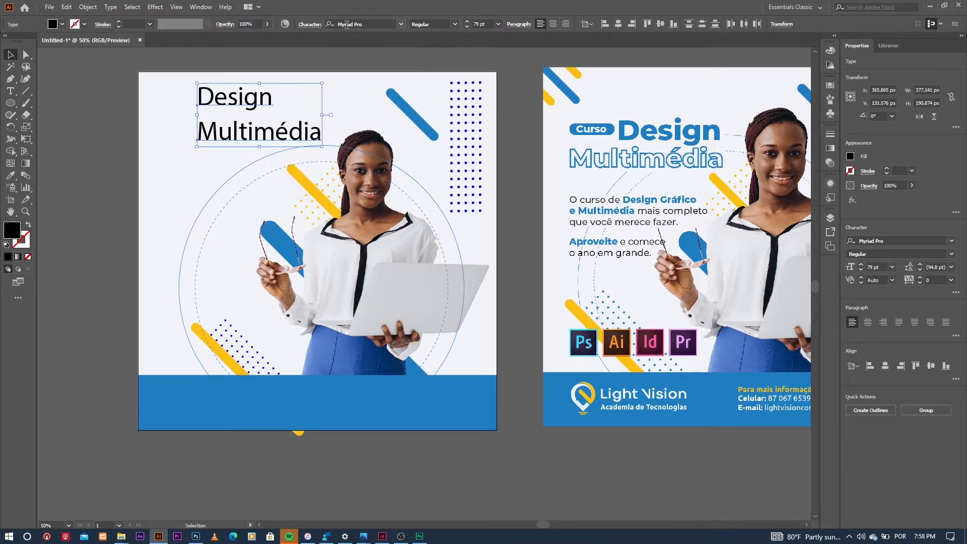
click(379, 25)
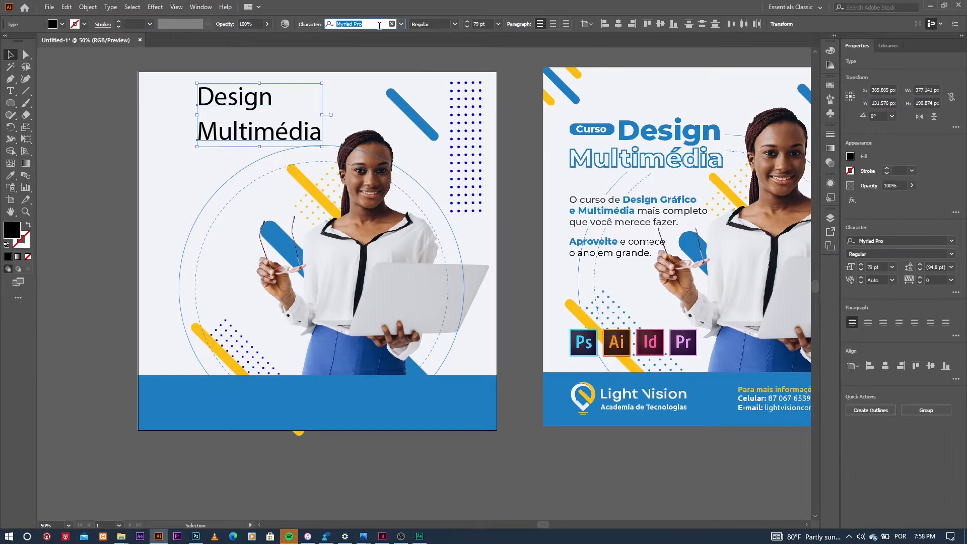
text(mont)
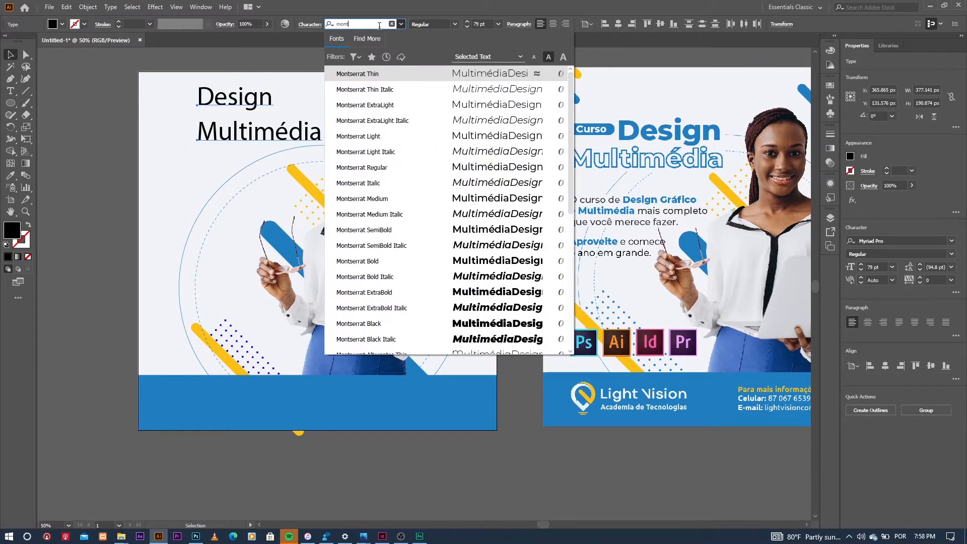
click(496, 292)
click(324, 112)
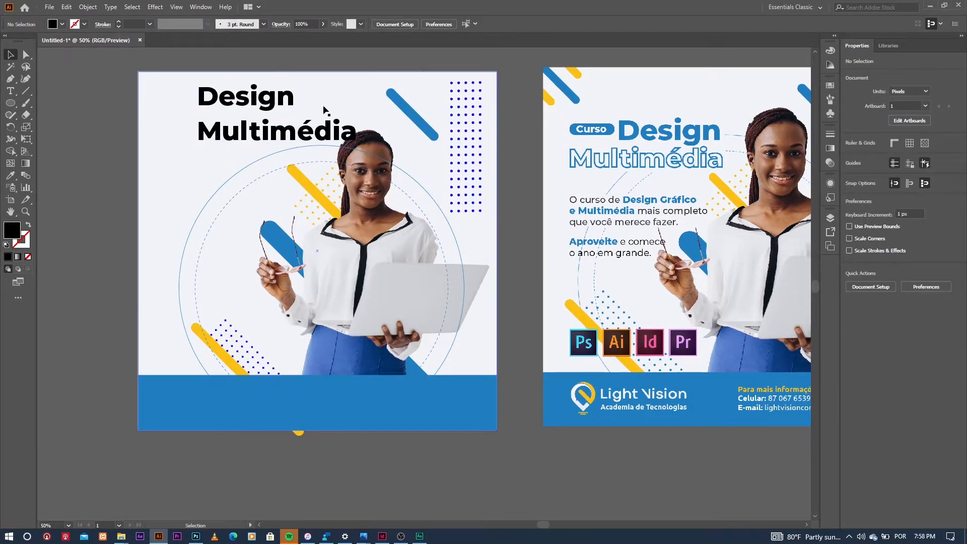
- Show the rulers, place a vertical guide about 86 px inside the artboard's left edge, and move the title down with "Multimédia" starting at the guide
scroll(317, 110, down, 2)
scroll(316, 104, up, 1)
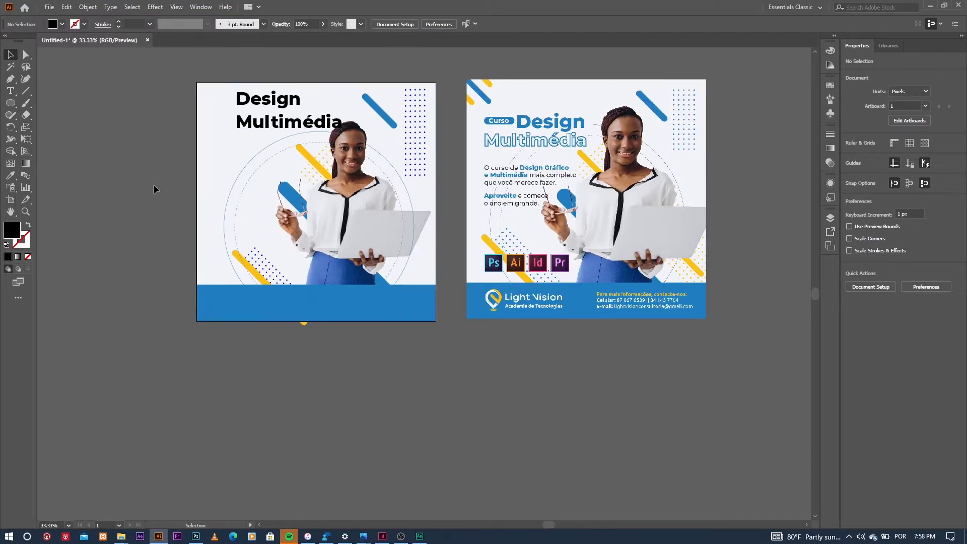
scroll(242, 136, up, 1)
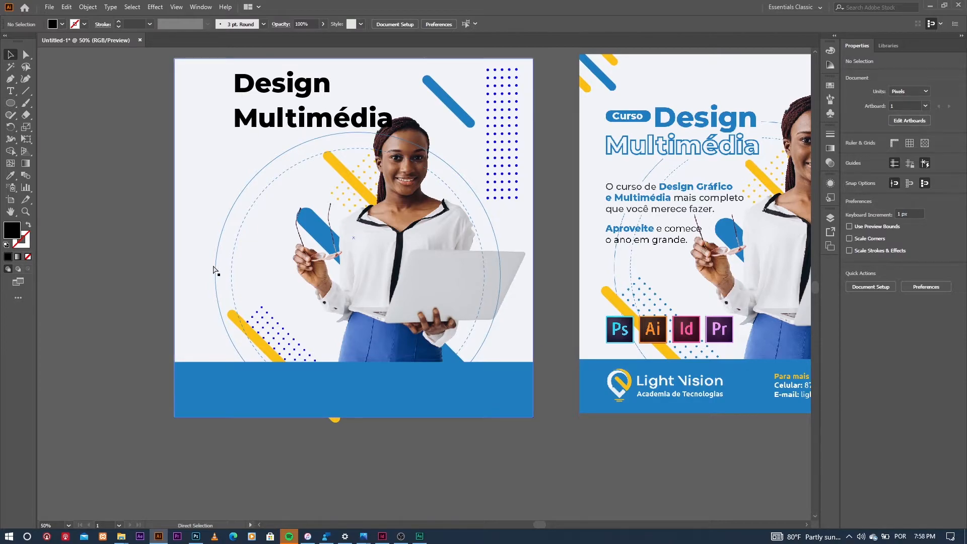
key(ctrl+r)
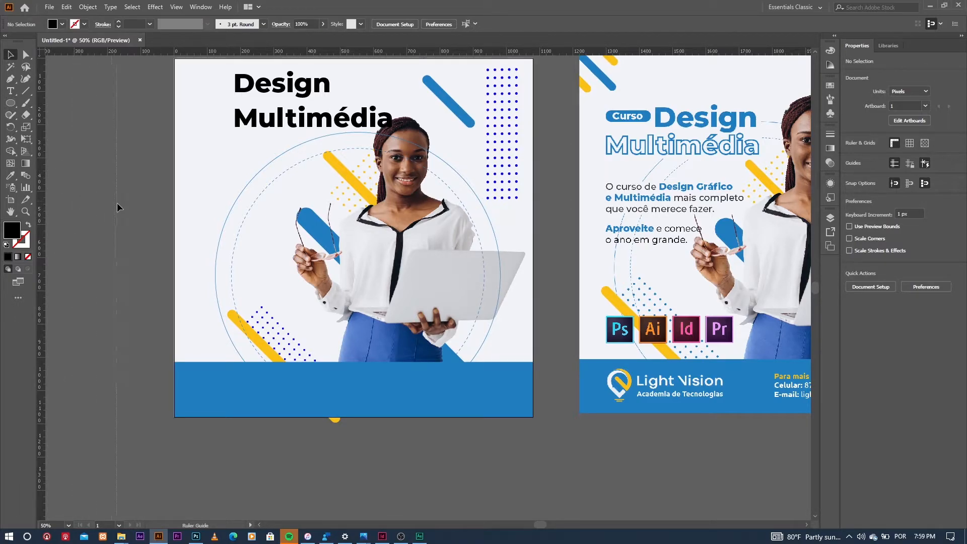
drag(138, 205, 256, 206)
scroll(203, 204, up, 3)
drag(278, 159, 309, 198)
- Fill the "Design" text with the blue sampled from the diagonal bar using the Eyedropper
key(i)
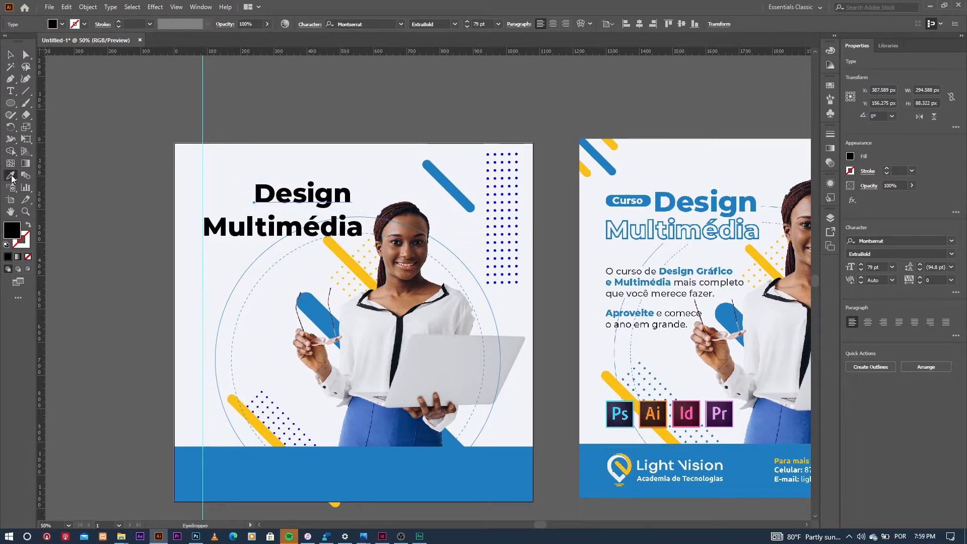
click(454, 188)
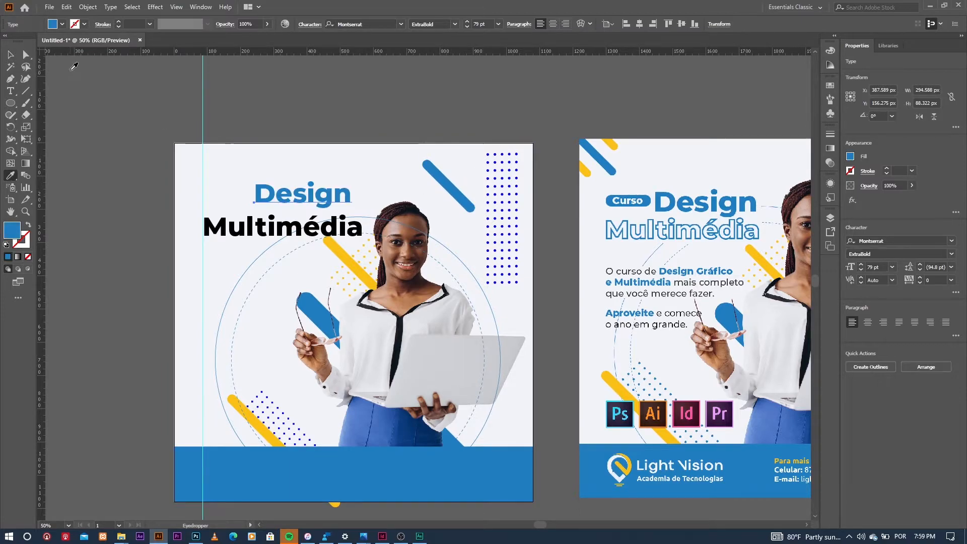
click(10, 54)
- Turn "Multimédia" into outlined text with no fill and a 4 pt blue stroke
click(287, 238)
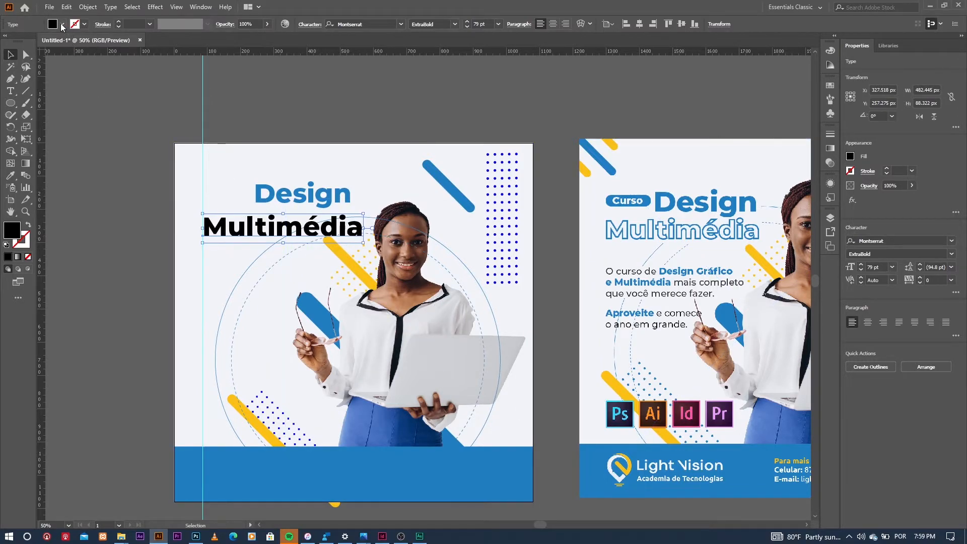
click(62, 24)
click(7, 42)
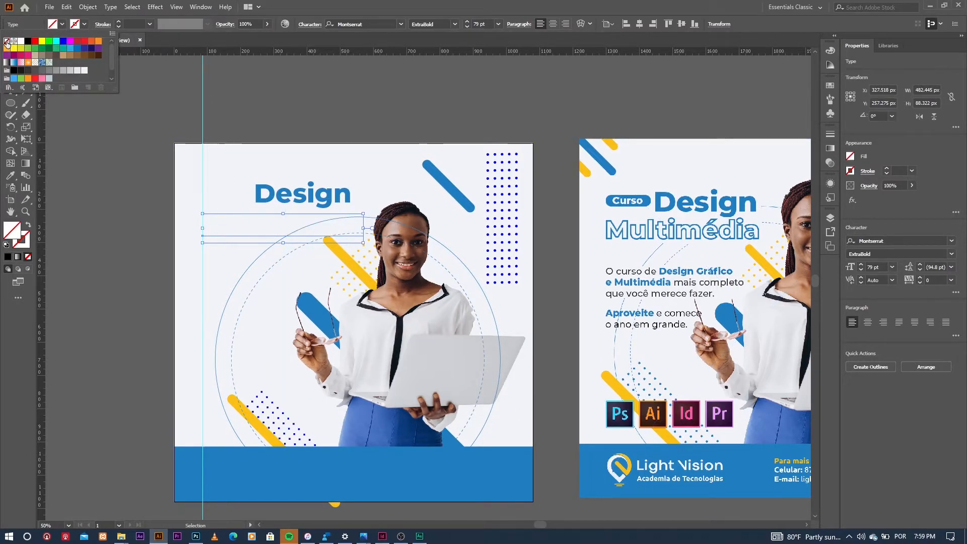
click(117, 22)
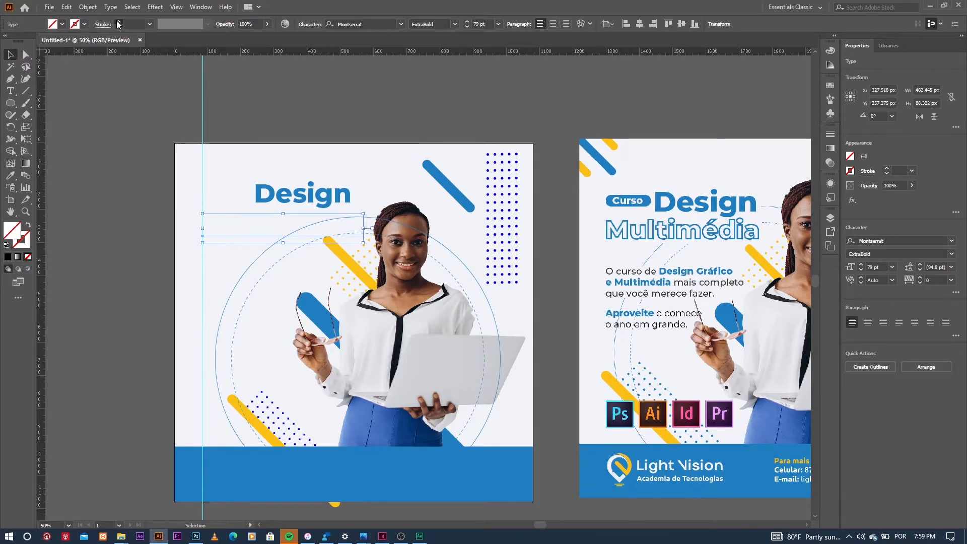
click(117, 23)
click(117, 23)
click(117, 23)
click(119, 23)
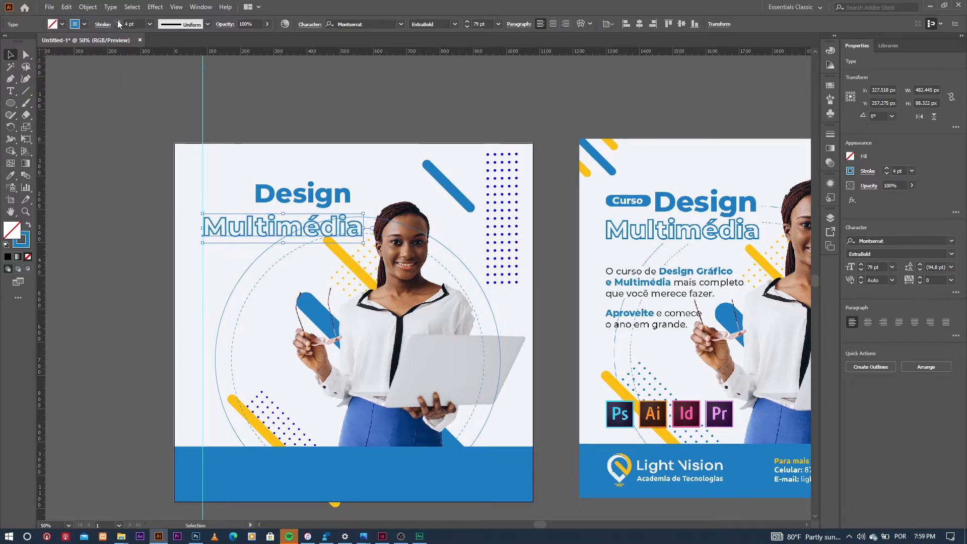
click(119, 22)
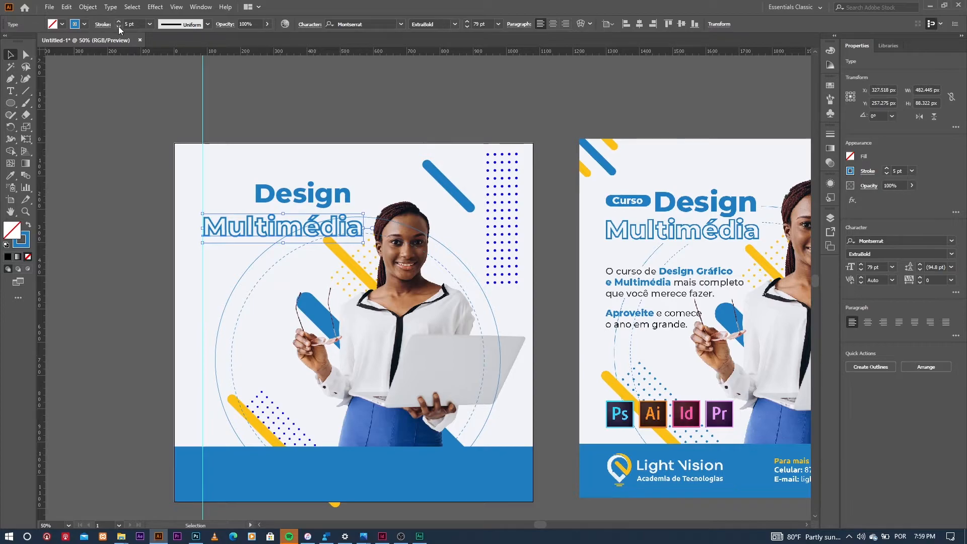
click(78, 27)
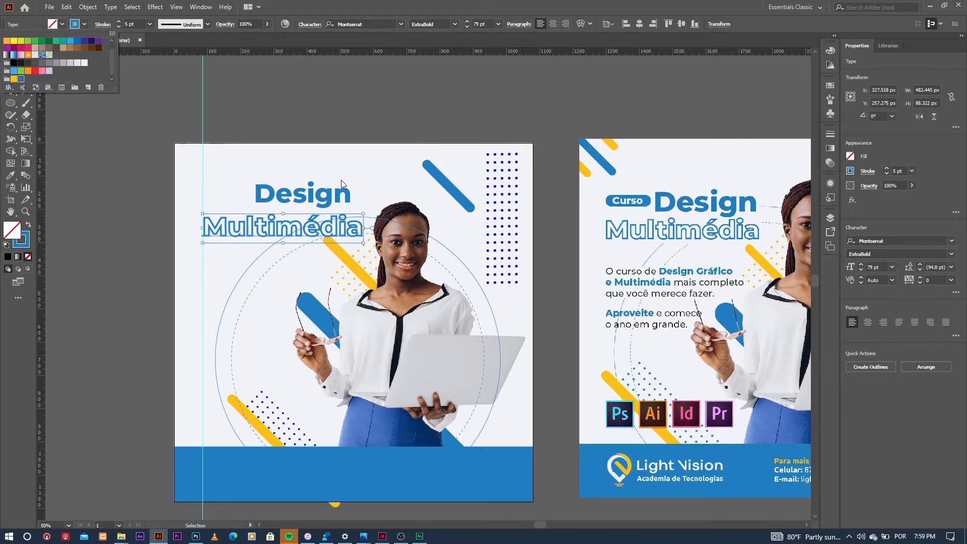
click(115, 27)
click(119, 26)
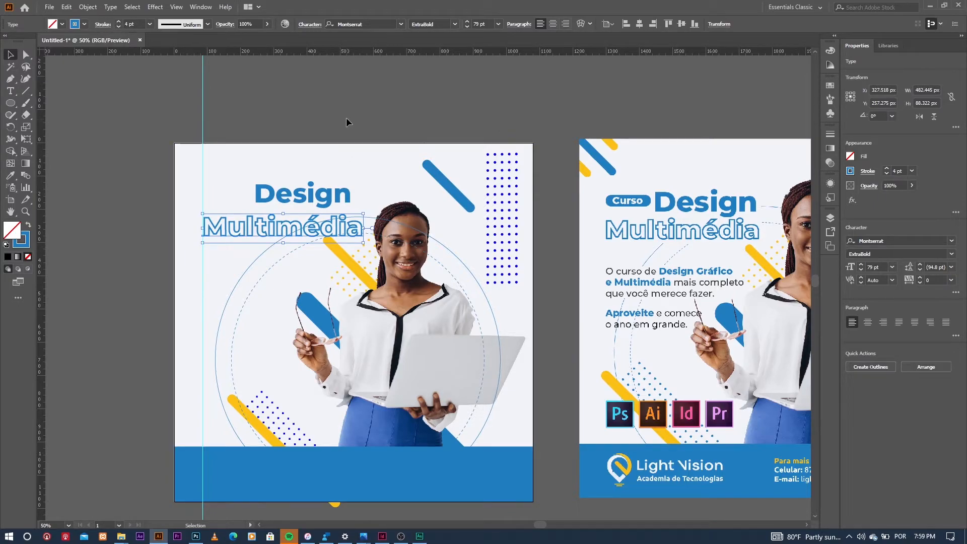
- Move "Design" slightly down and to the right so it sits closer above "Multimédia", and deselect it
click(352, 106)
drag(325, 197, 338, 207)
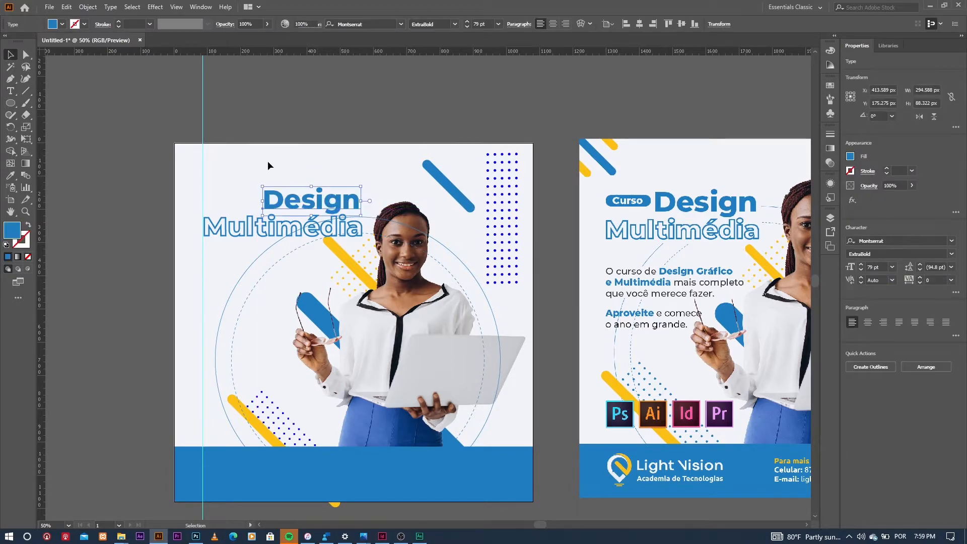
click(276, 152)
- Add the point text "Curso", scale it down to about 36 pt, and place it at the guide in front of "Design"
click(11, 91)
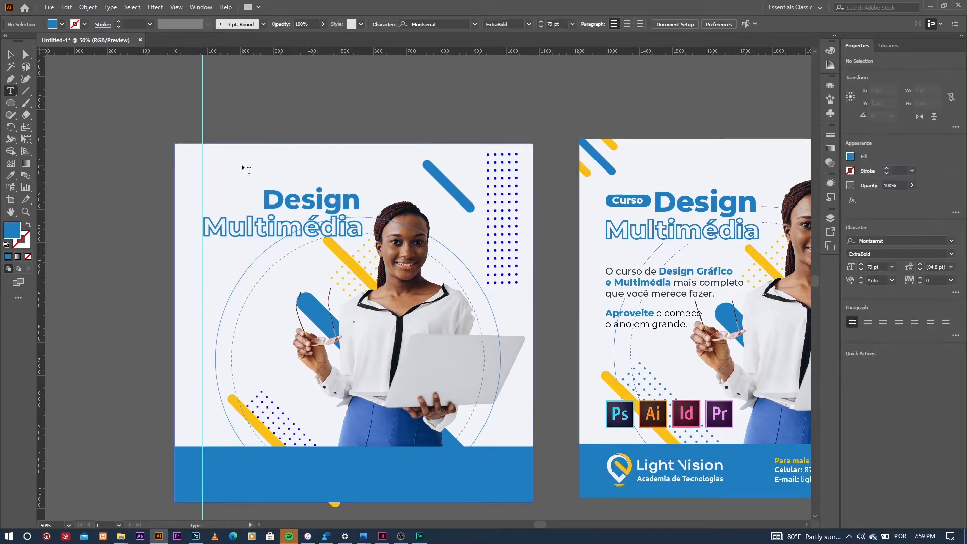
click(243, 168)
text(Curso)
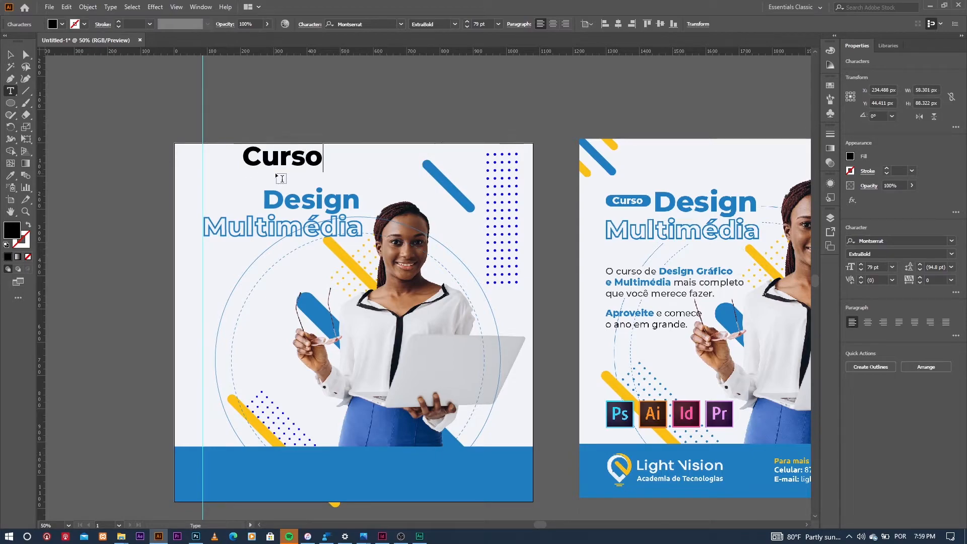
click(10, 54)
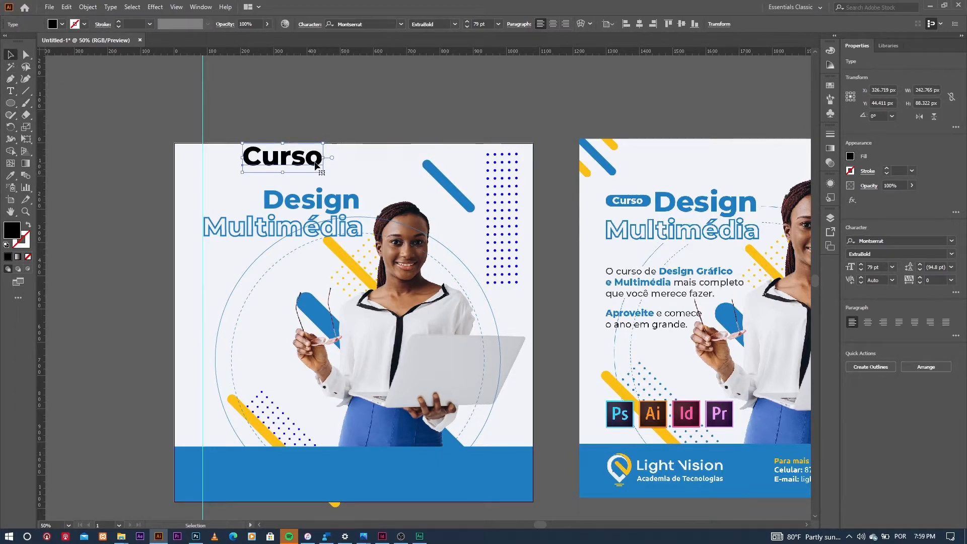
drag(325, 159, 281, 158)
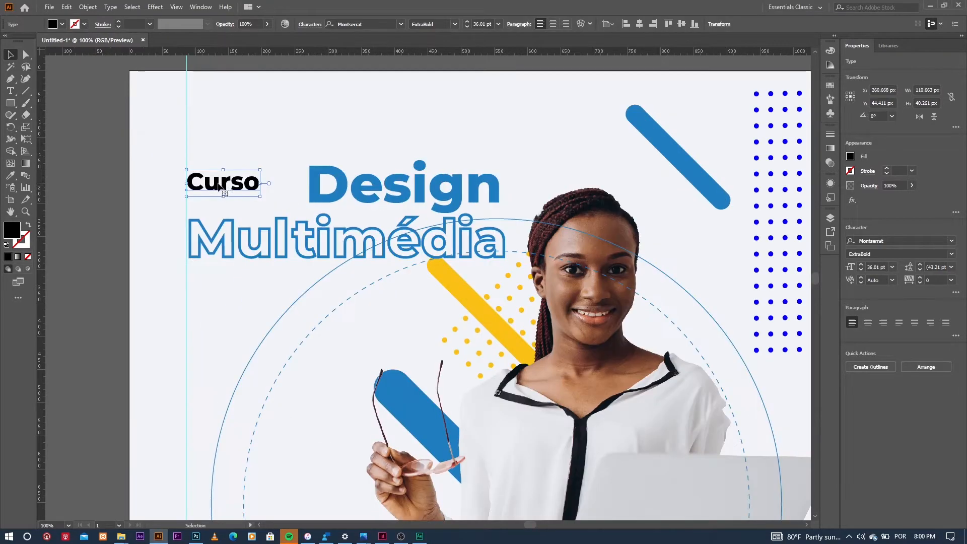
- Draw a rectangle of 141 x 36 px over "Curso", starting at the guide, and fill it with the blue swatch
click(10, 103)
drag(279, 176, 186, 198)
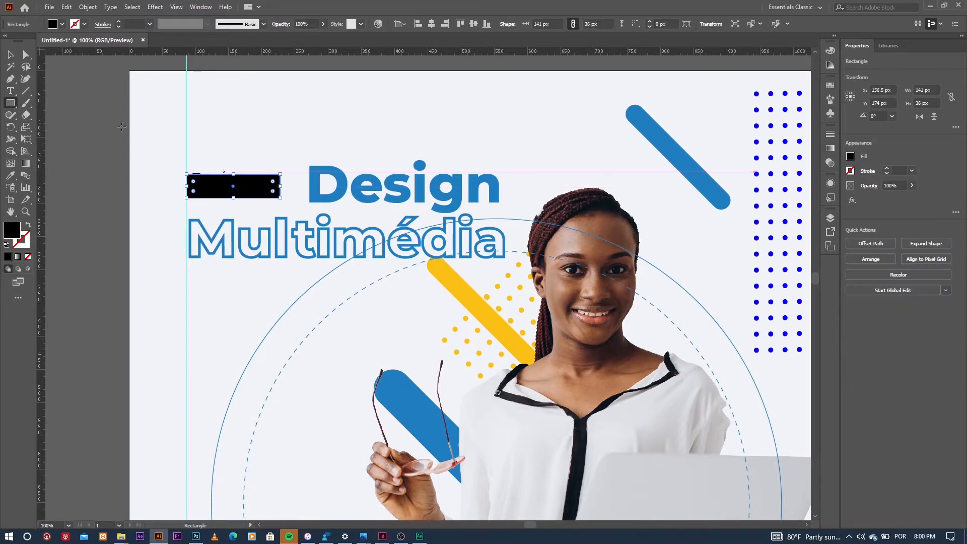
click(10, 54)
click(61, 24)
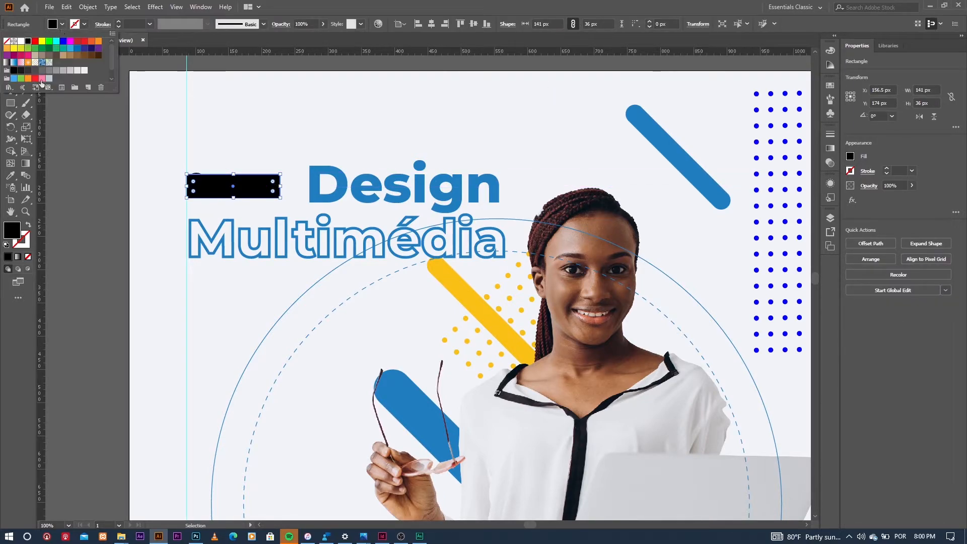
scroll(110, 66, down, 1)
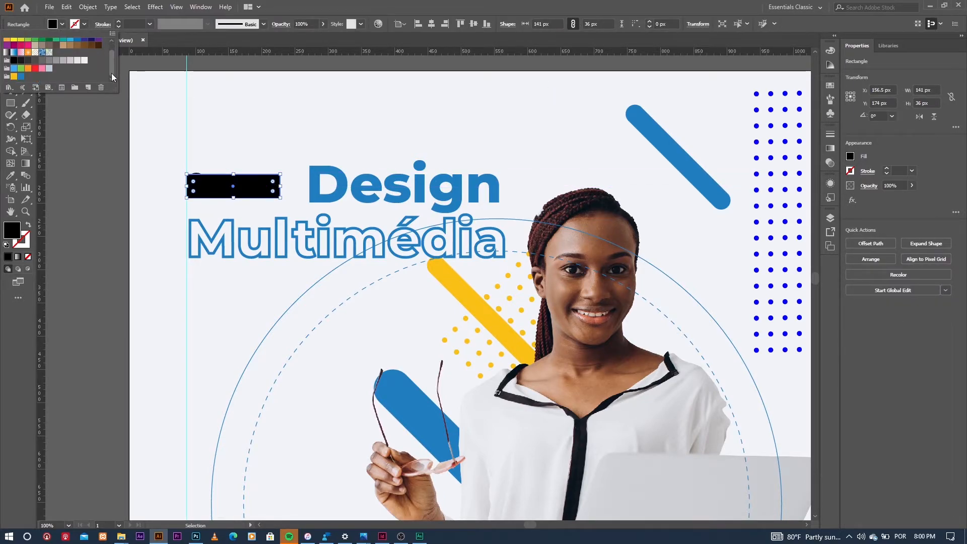
click(22, 77)
click(183, 120)
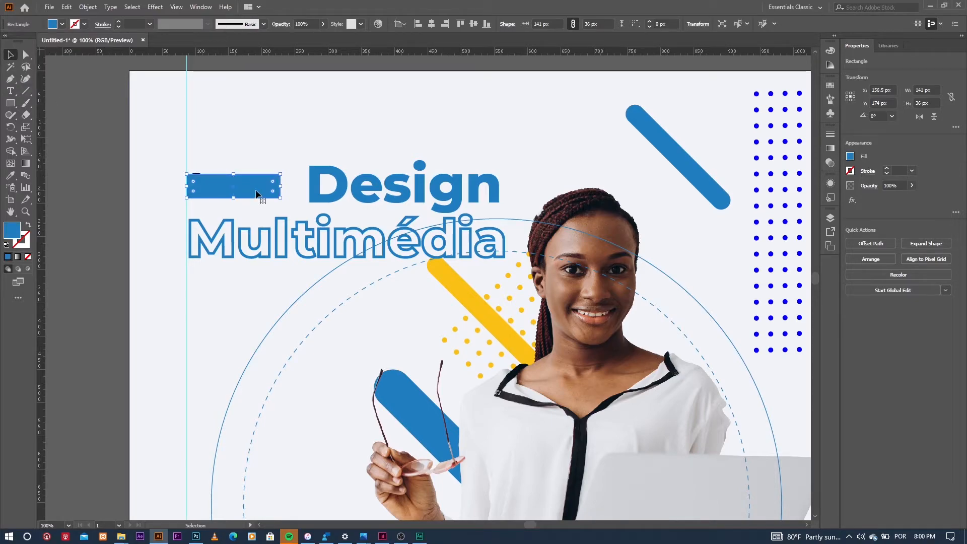
- Widen the blue rectangle to 157 px and round its corners to an 18 px radius
scroll(241, 189, up, 1)
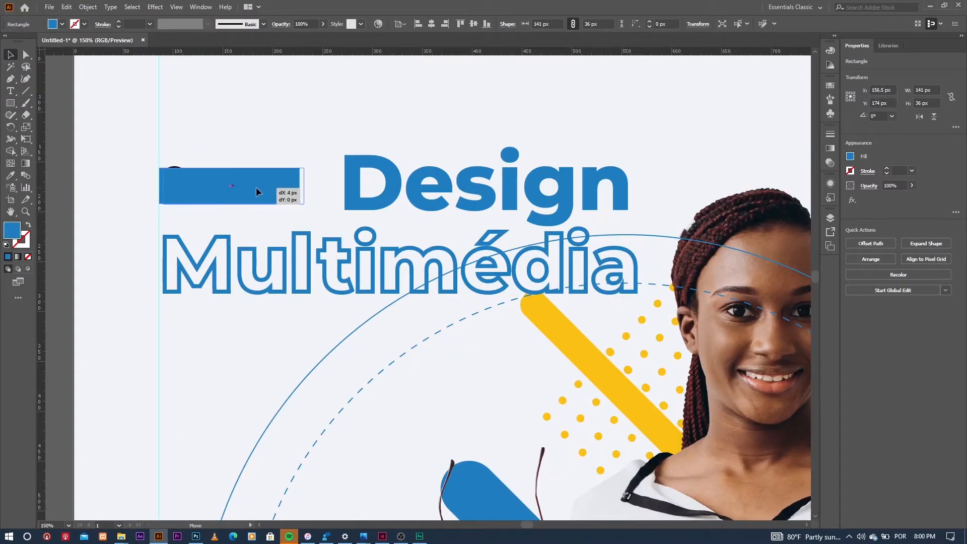
mouse_move(302, 186)
mouse_down()
mouse_move(314, 185)
mouse_move(301, 184)
mouse_up()
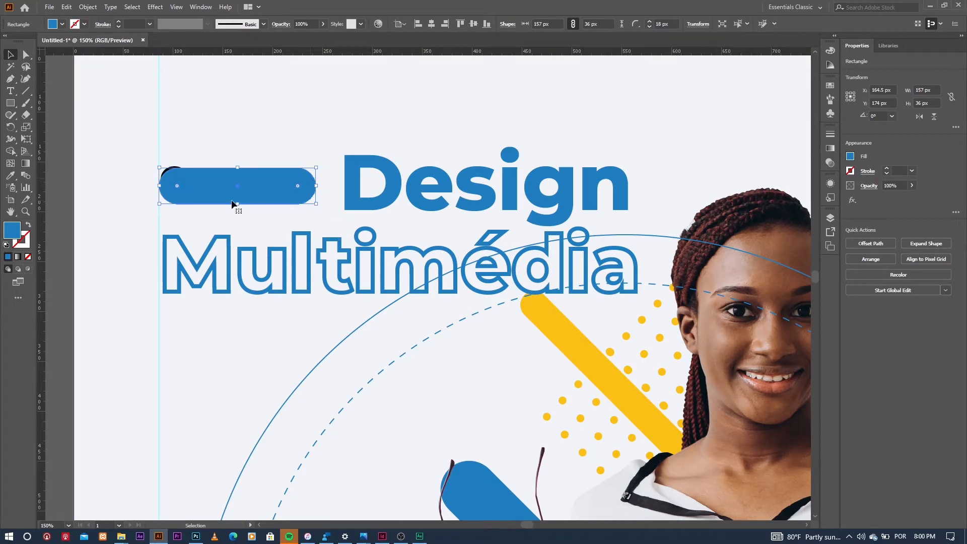
- Shift the blue pill off the "Curso" text, bring the text to the front and centre it on the pill
drag(211, 197, 220, 204)
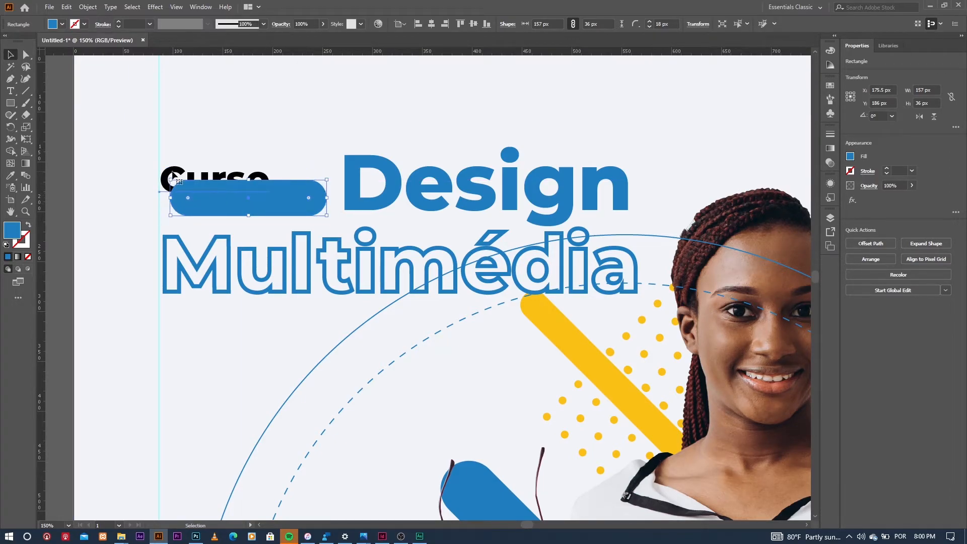
click(174, 178)
right_click(174, 177)
mouse_move(268, 328)
click(366, 330)
drag(246, 183, 281, 203)
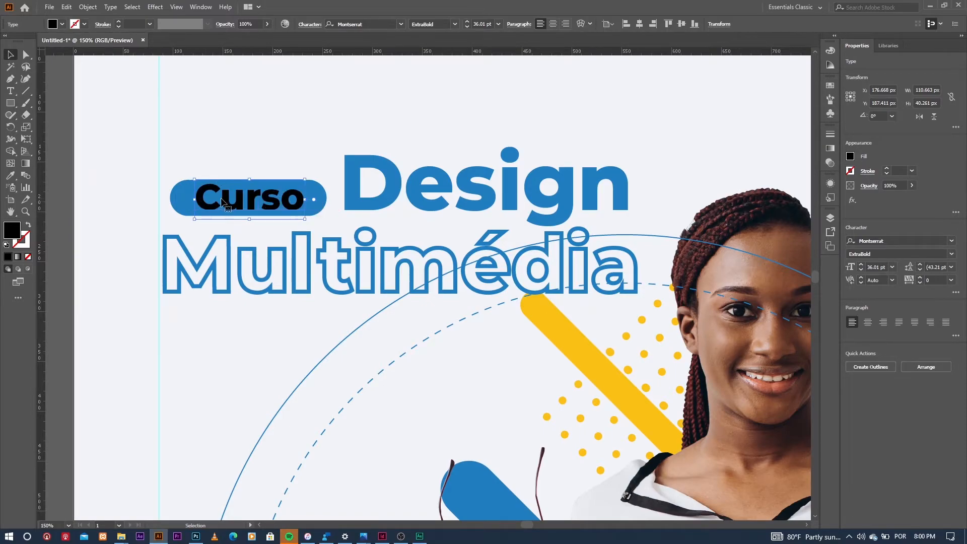
- Colour "Curso" with the off-white sampled from the artboard background, and move it together with the blue pill back to the guide
key(i)
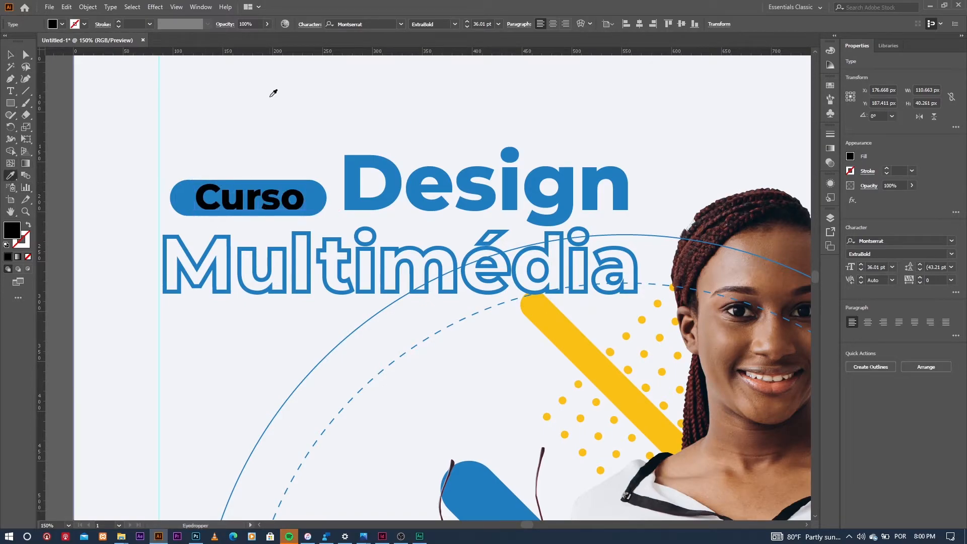
click(267, 126)
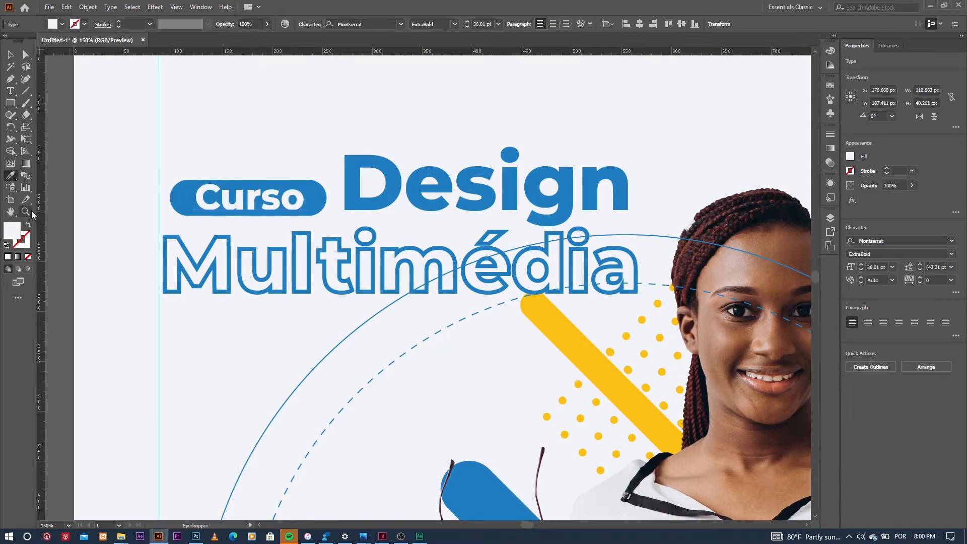
click(10, 54)
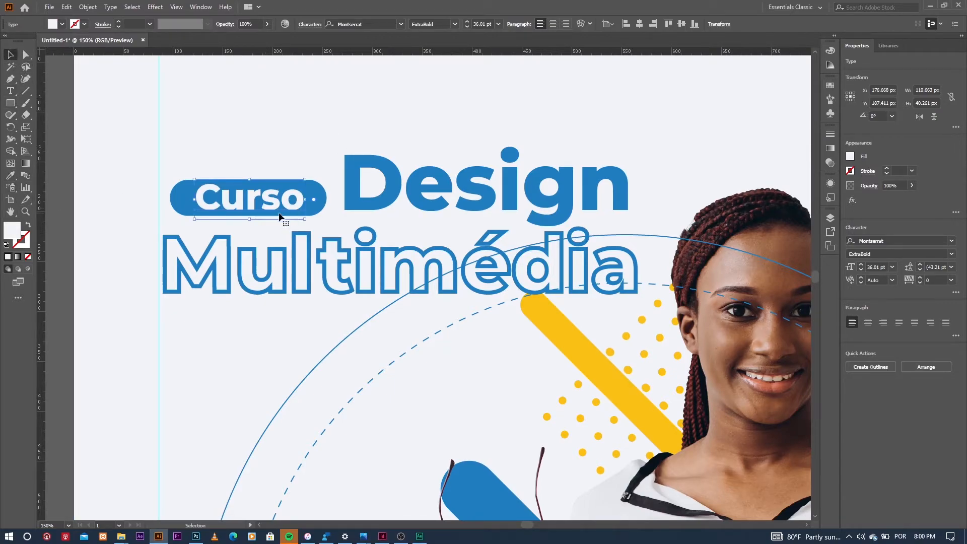
shift+click(186, 206)
drag(213, 199, 203, 190)
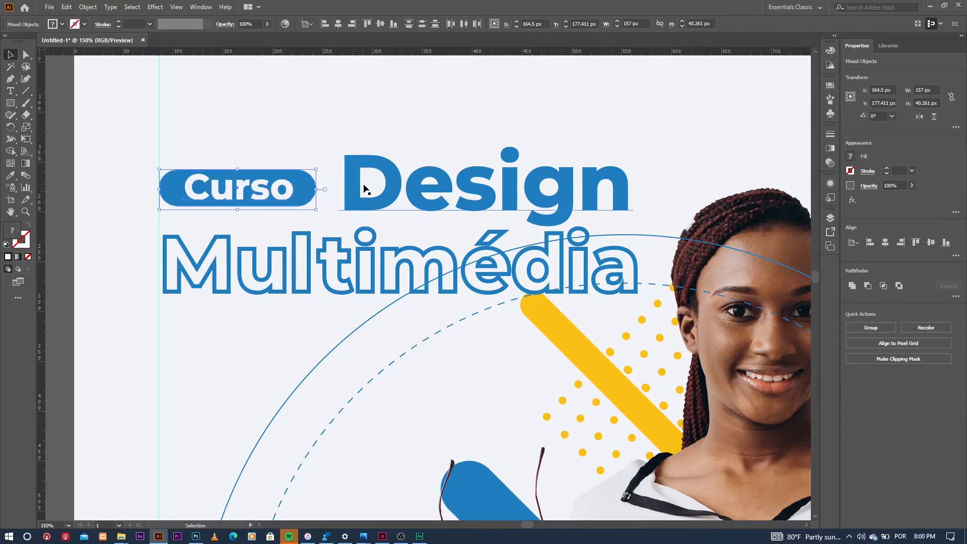
- Nudge "Design" slightly left and down towards the pill, align "Multimédia" with the vertical guide, and deselect
drag(365, 193, 358, 193)
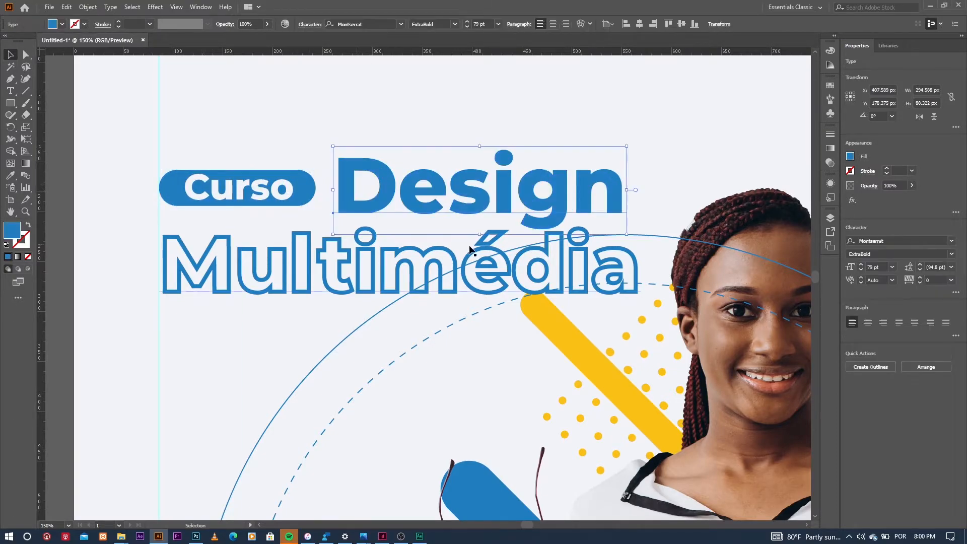
click(475, 261)
drag(467, 260, 450, 254)
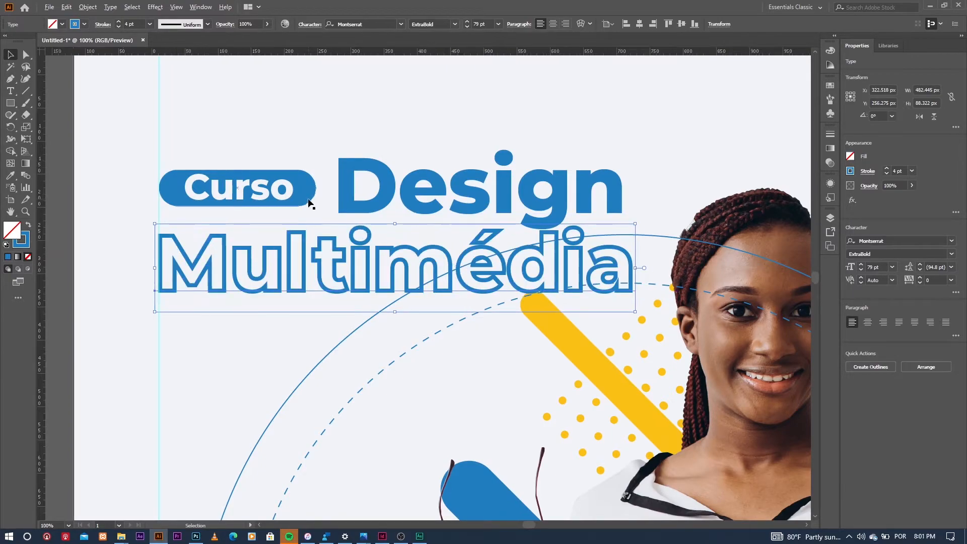
scroll(313, 205, down, 2)
click(446, 80)
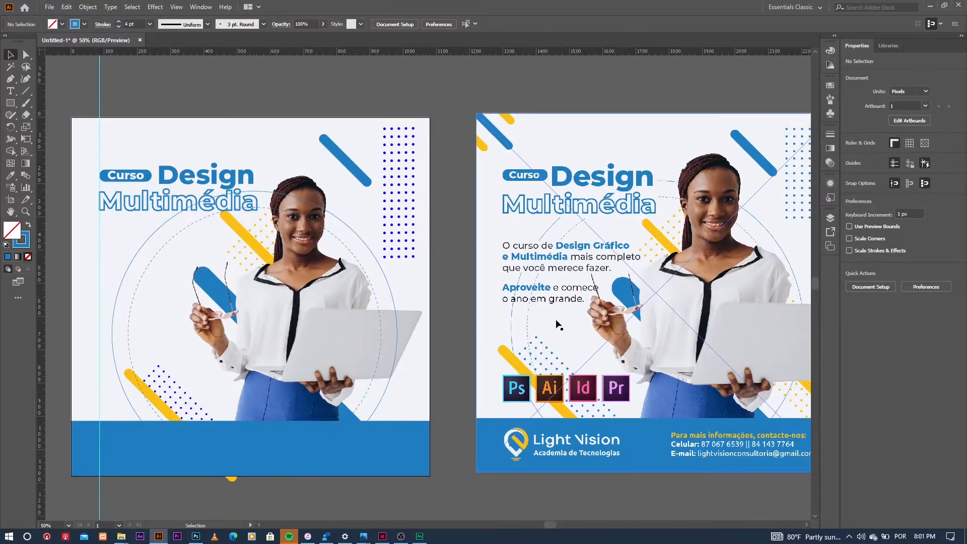
scroll(590, 244, down, 2)
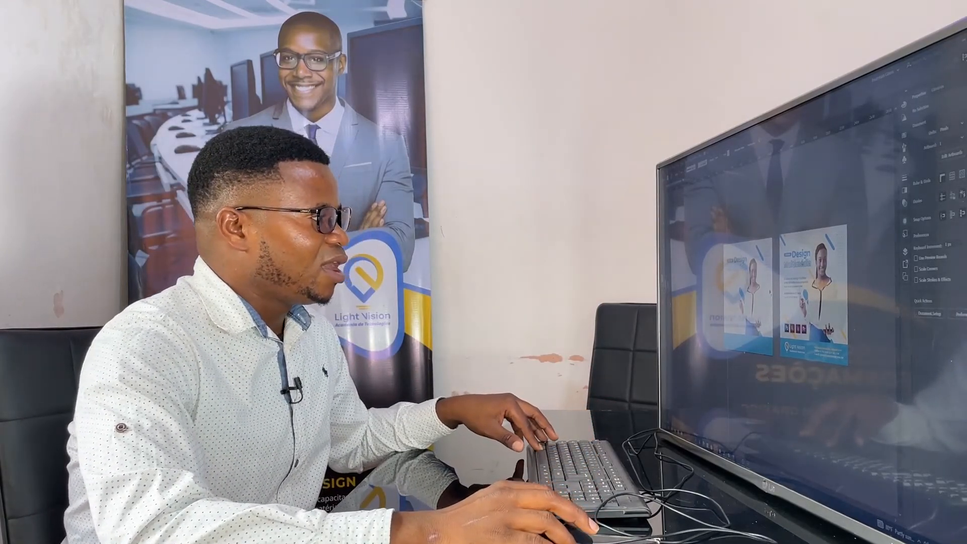
scroll(806, 293, up, 2)
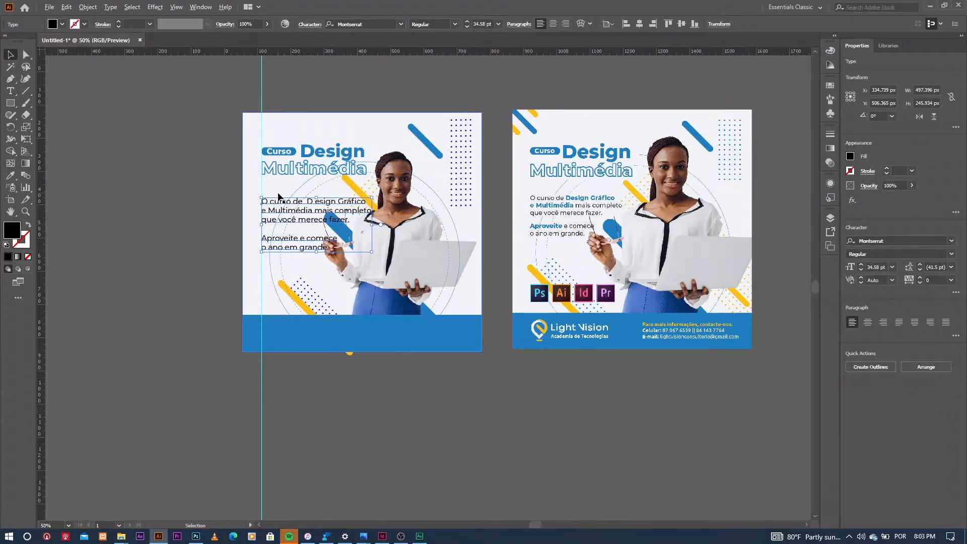
- Set the font size of the whole description text block below the title to 32 pt
scroll(278, 197, up, 2)
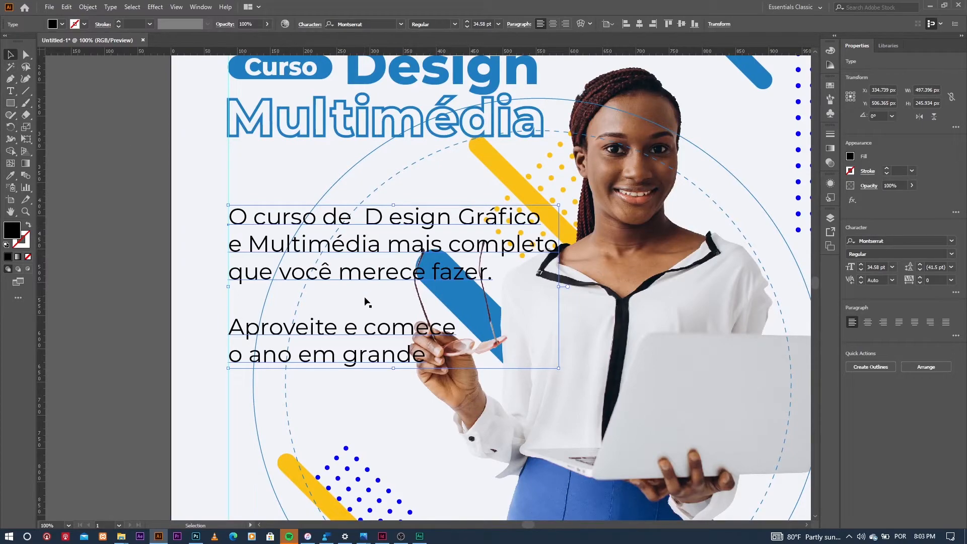
scroll(367, 300, down, 1)
click(10, 90)
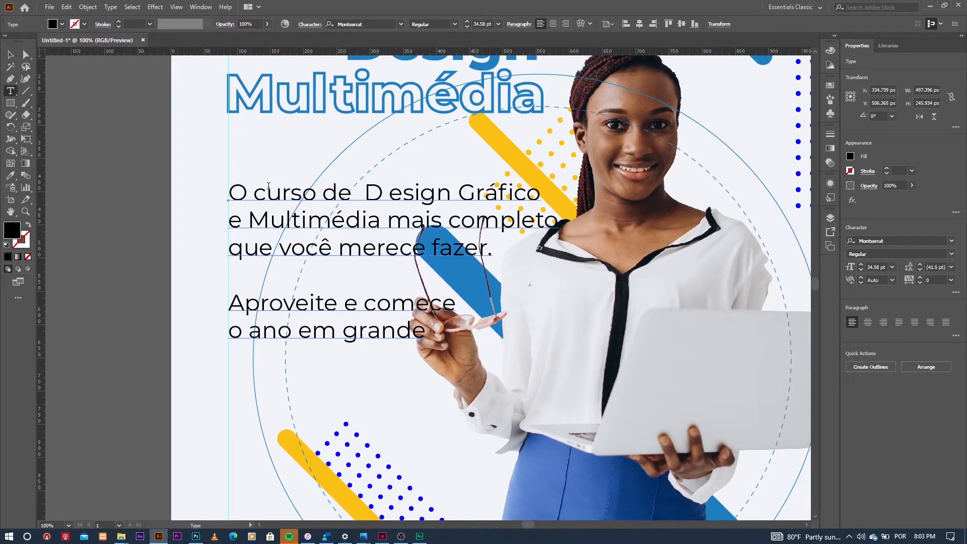
drag(265, 193, 434, 264)
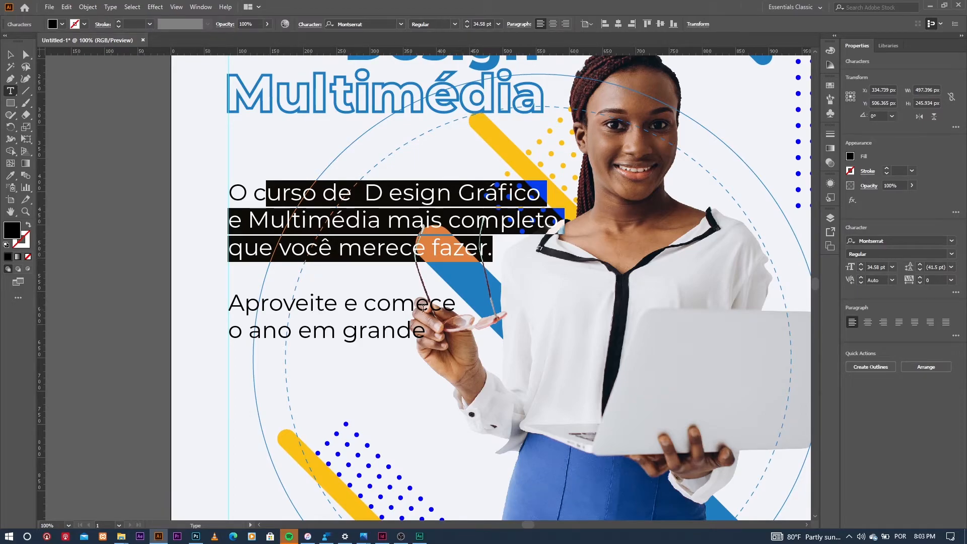
scroll(227, 251, down, 2)
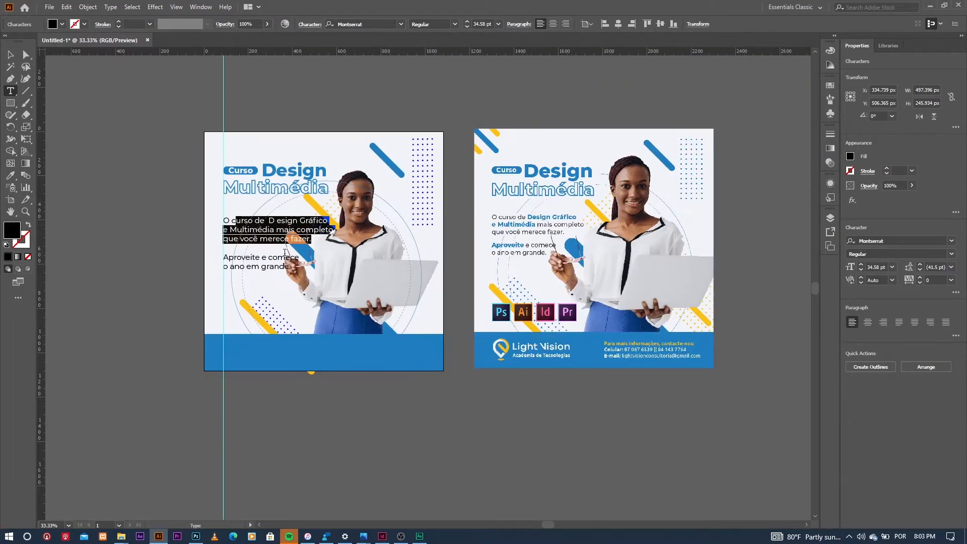
scroll(242, 239, up, 2)
drag(193, 180, 426, 327)
scroll(310, 234, down, 1)
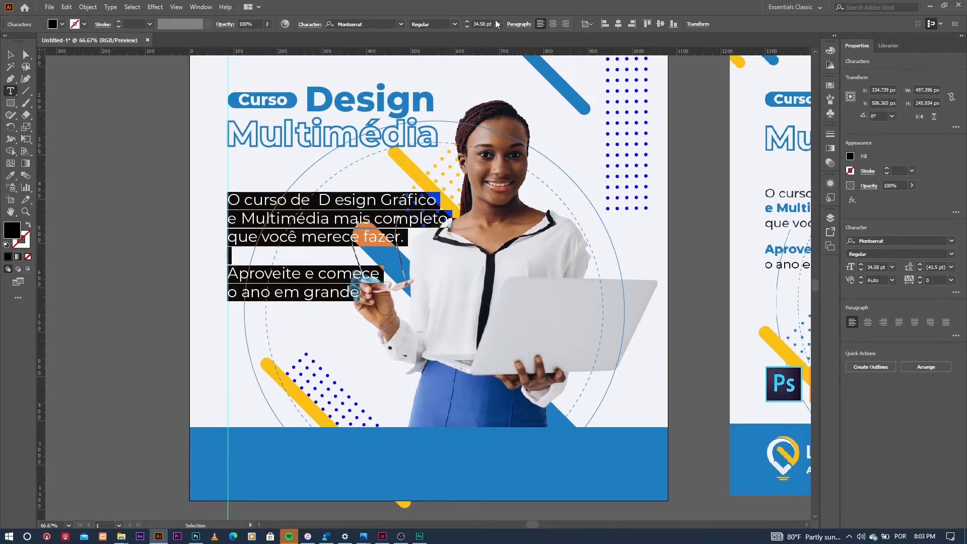
click(499, 24)
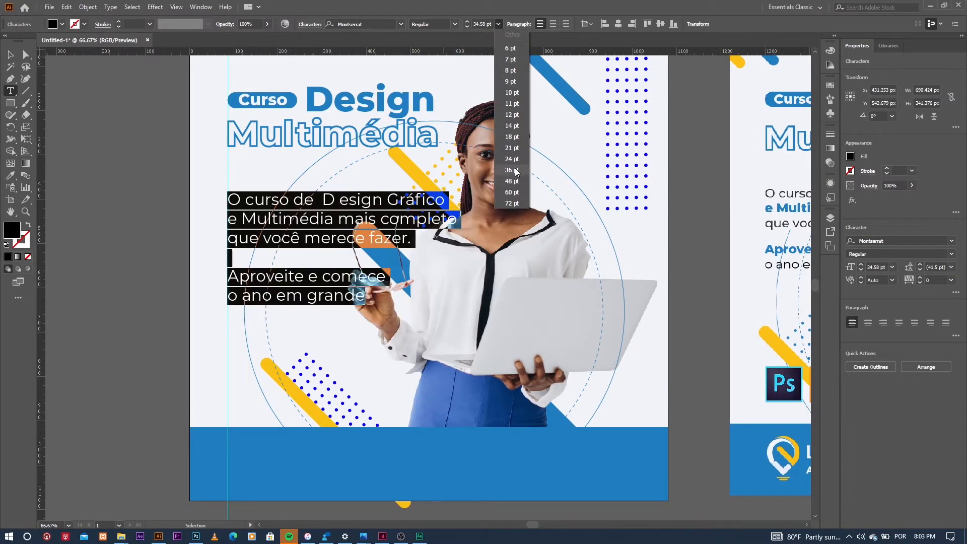
double_click(477, 24)
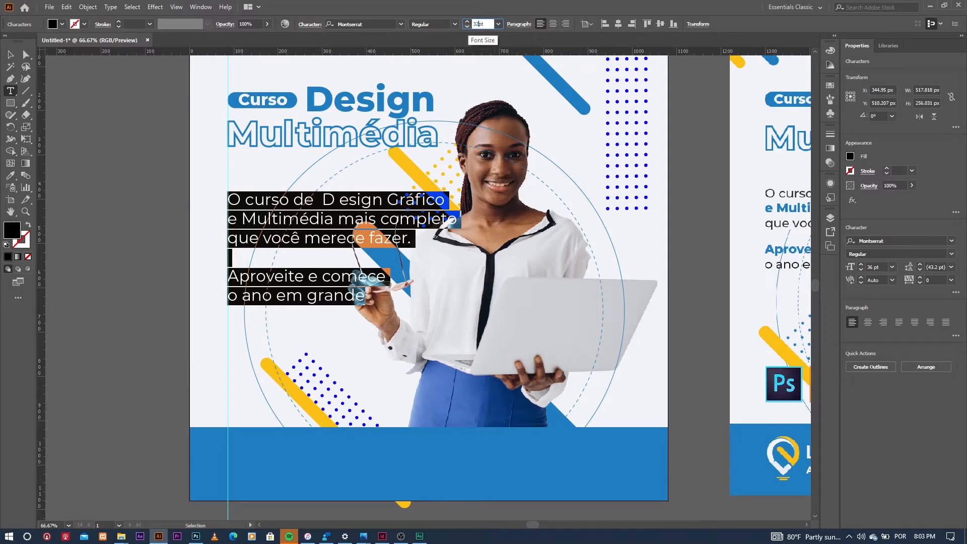
text(32)
key(Return)
key(ctrl+minus)
key(ctrl+minus)
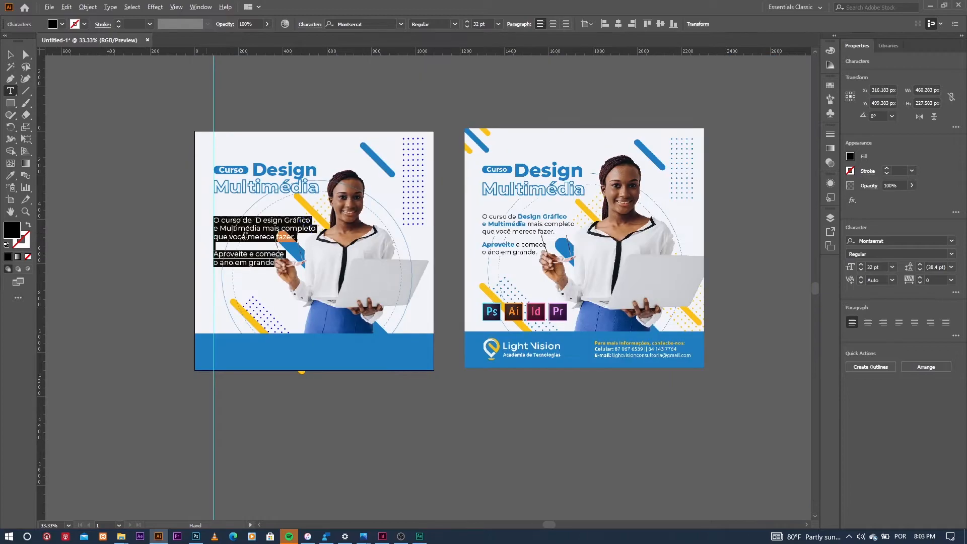
- Remove the stray space inside "D esign" in the first line of the description text
scroll(320, 240, up, 1)
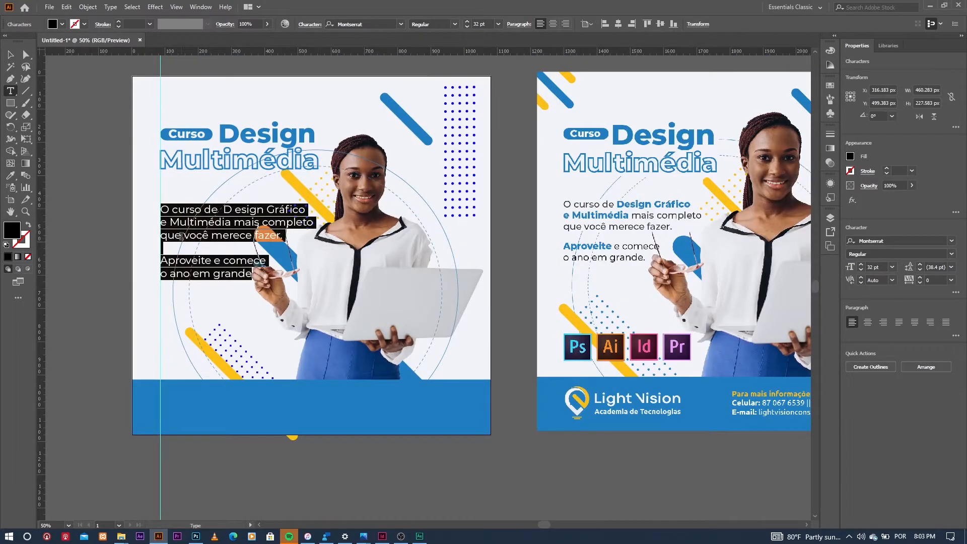
scroll(182, 236, up, 1)
click(222, 214)
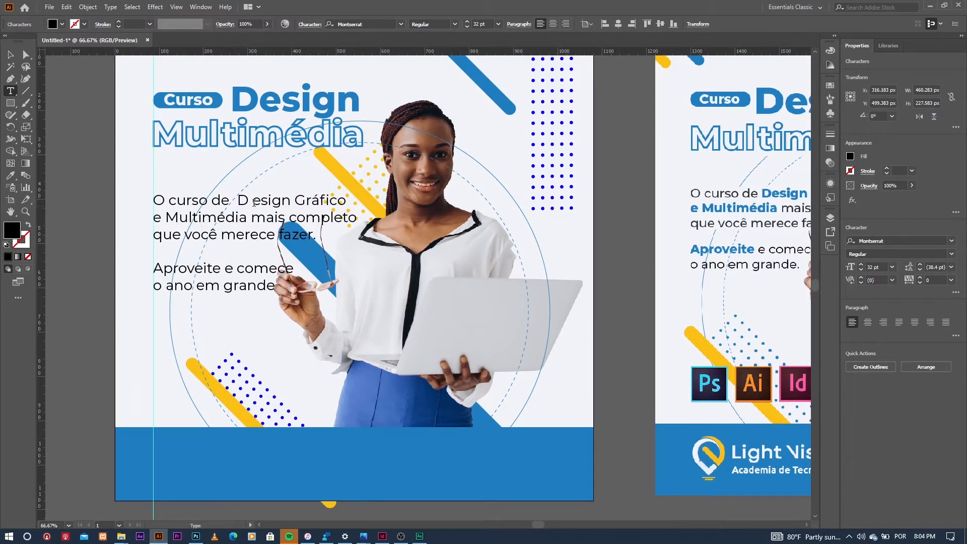
key(BackSpace)
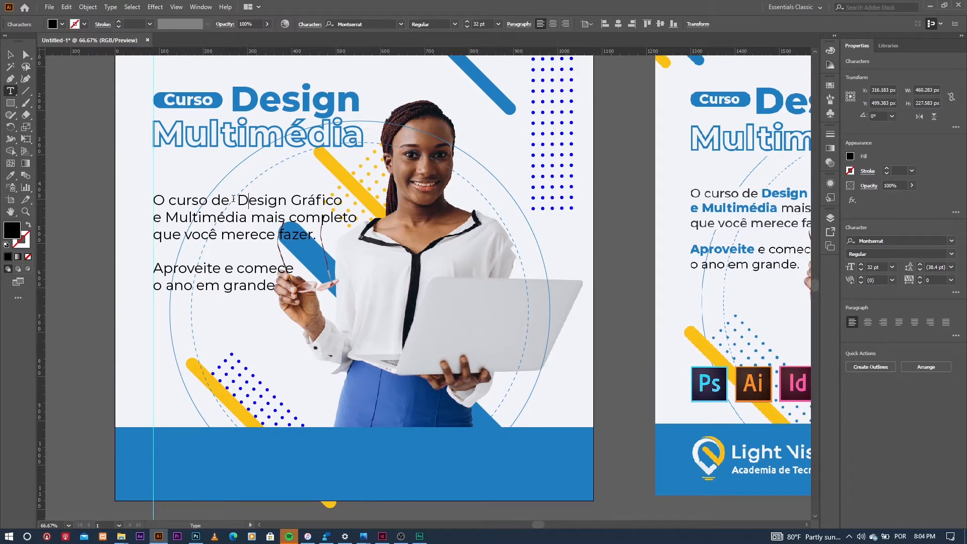
- Apply the ExtraBold style to "Design Gráfico e Multimédia" and to "Aproveite" in the description text
drag(248, 206, 235, 221)
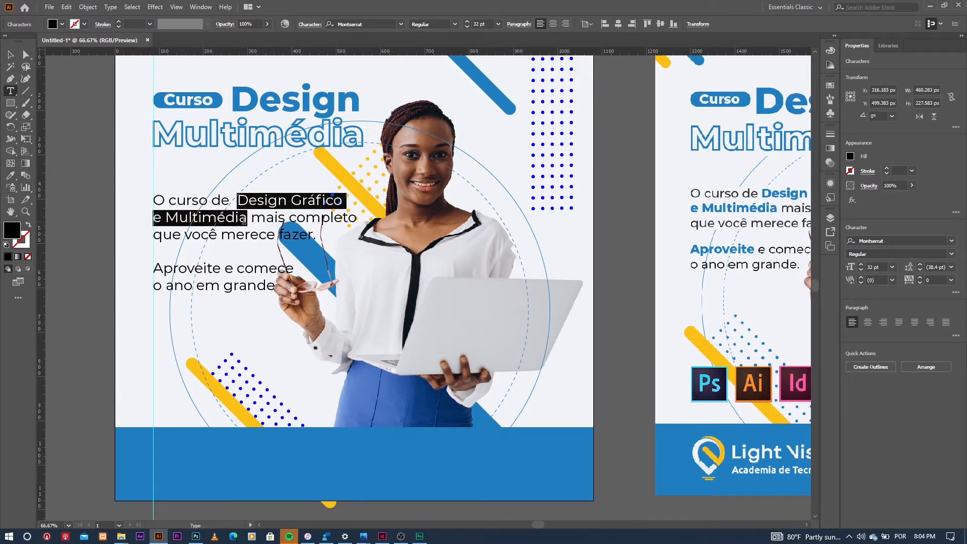
click(453, 25)
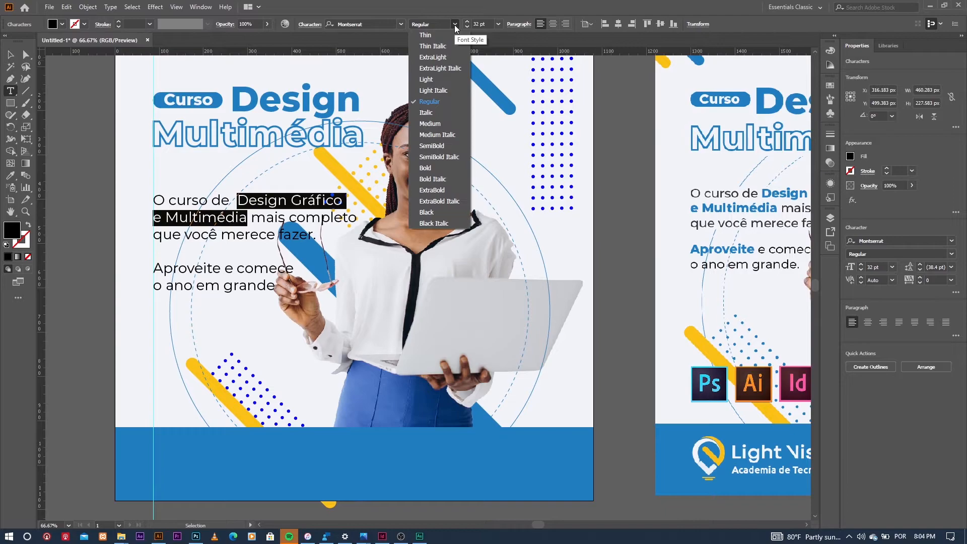
click(438, 191)
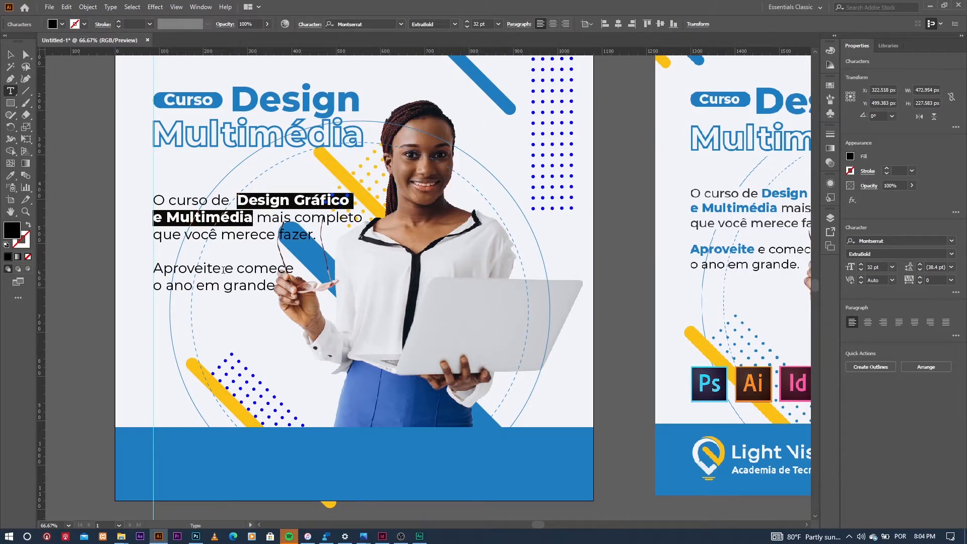
drag(222, 271, 154, 275)
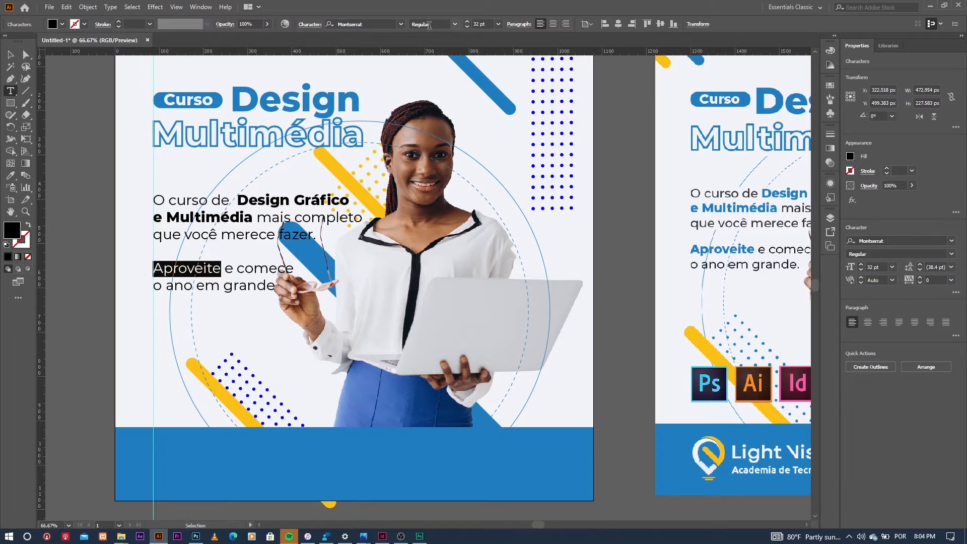
click(454, 25)
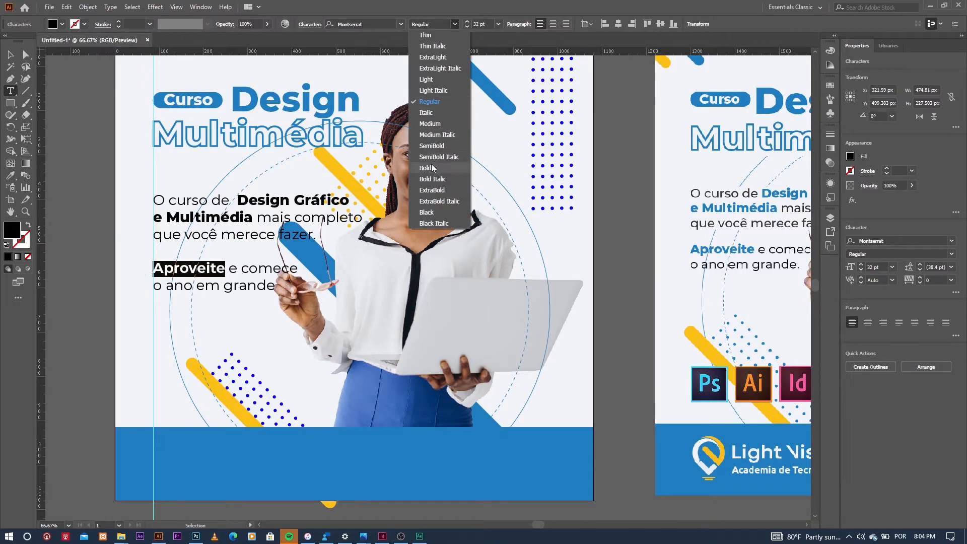
click(437, 191)
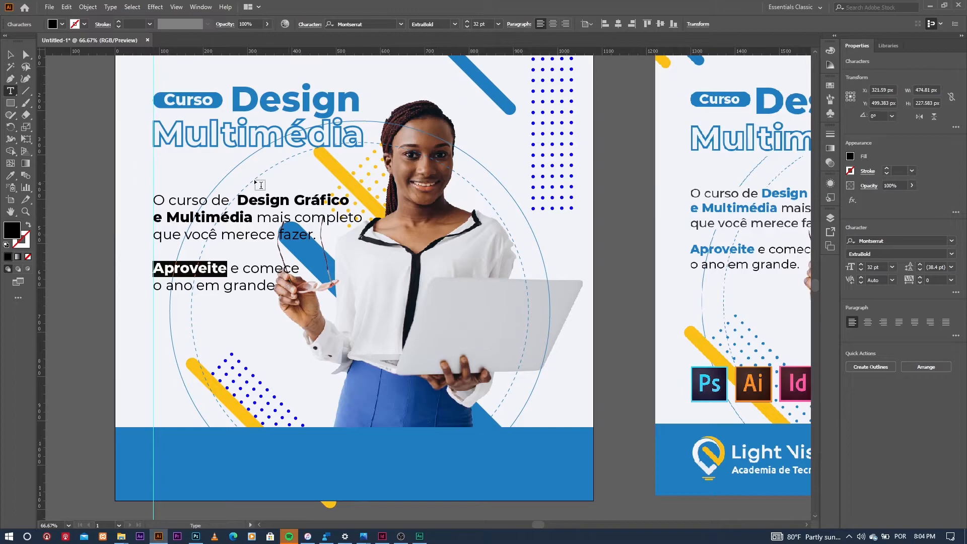
click(10, 56)
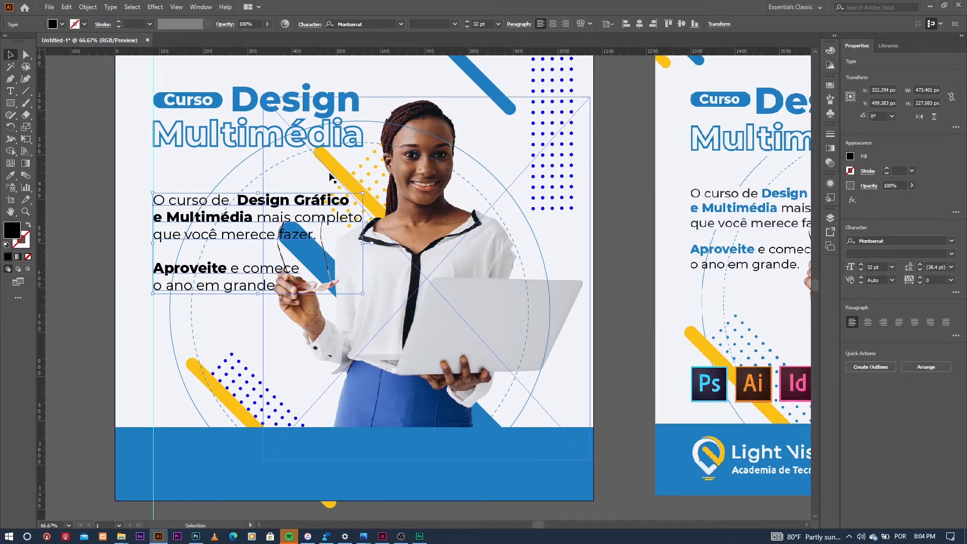
- Fill the whole description text block with a dark grey swatch
scroll(261, 250, up, 1)
scroll(428, 222, down, 2)
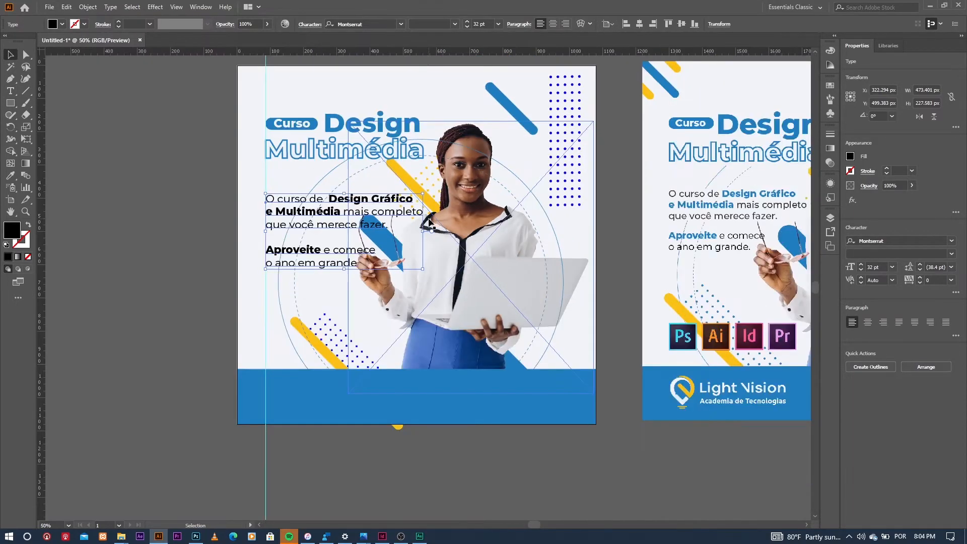
scroll(428, 221, up, 1)
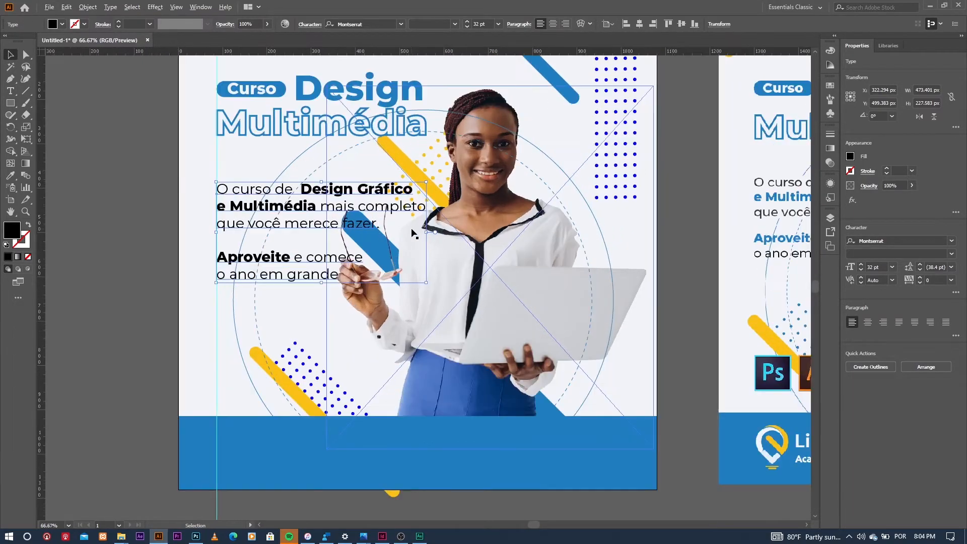
click(60, 25)
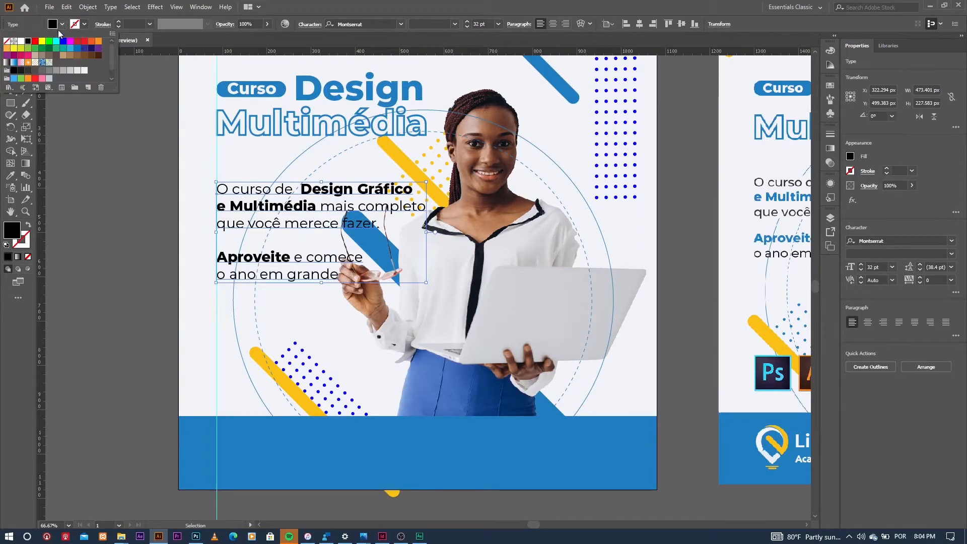
click(20, 73)
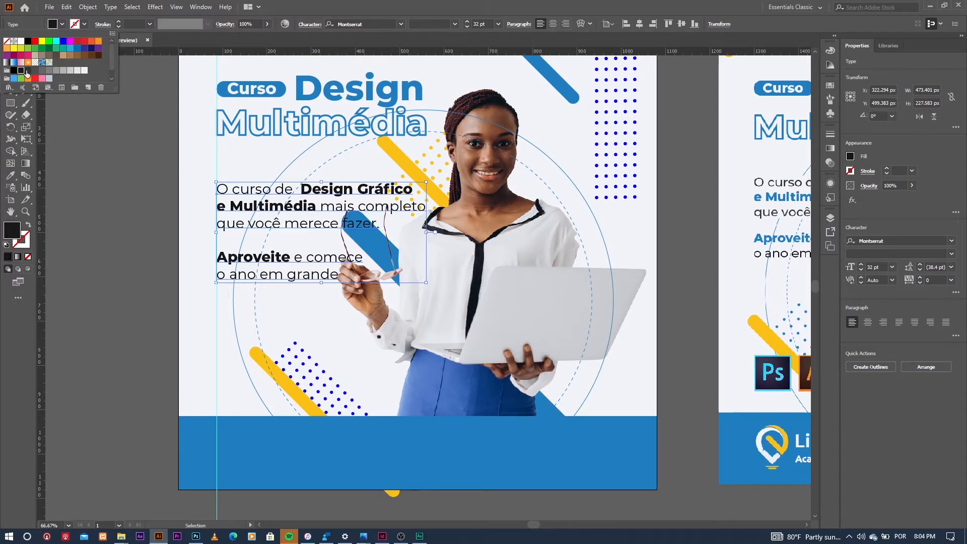
click(28, 71)
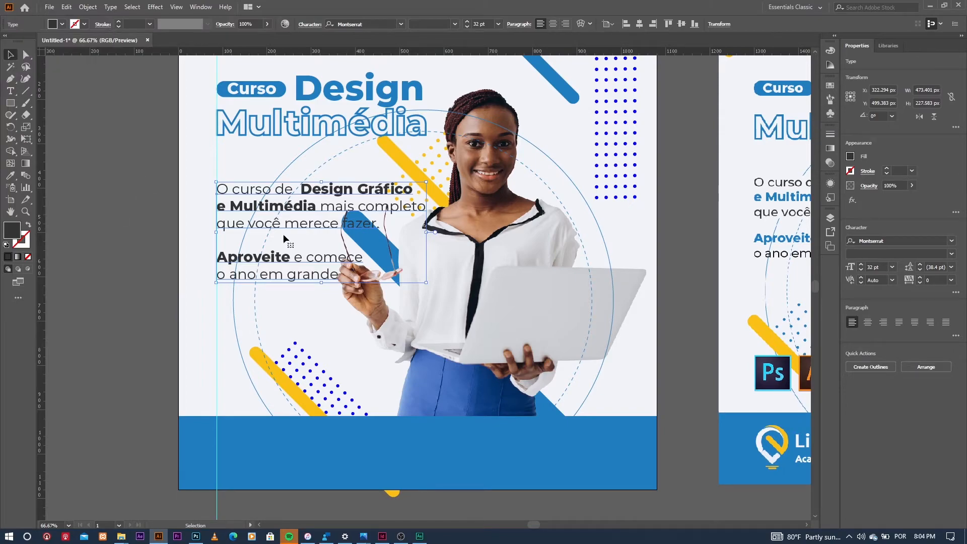
- Move the description text block slightly up towards "Multimédia" and select the woman's photo
scroll(280, 233, down, 1)
scroll(289, 226, up, 1)
scroll(290, 226, down, 1)
drag(285, 224, 284, 215)
click(352, 254)
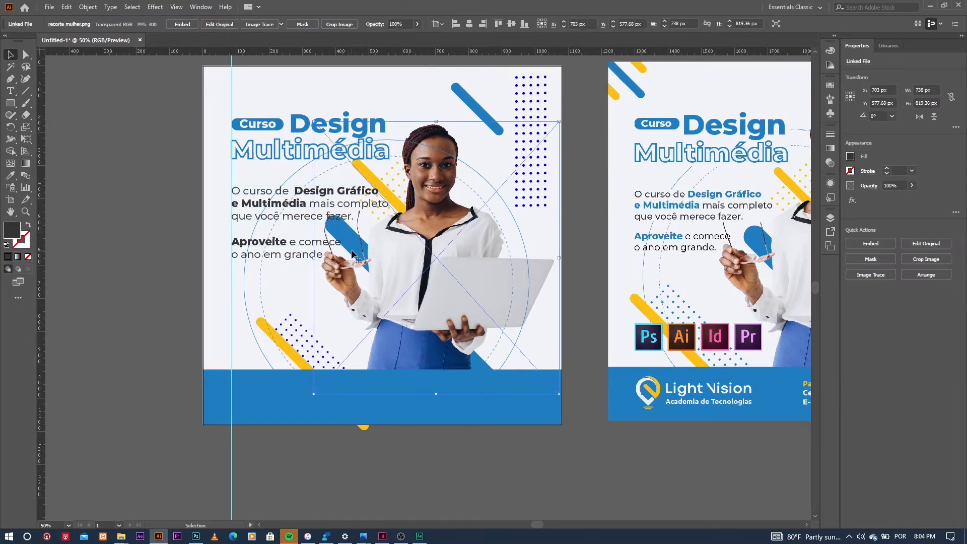
- Fill the words "Design Gráfico e Multimédia" in the description text with the blue swatch
scroll(314, 199, up, 1)
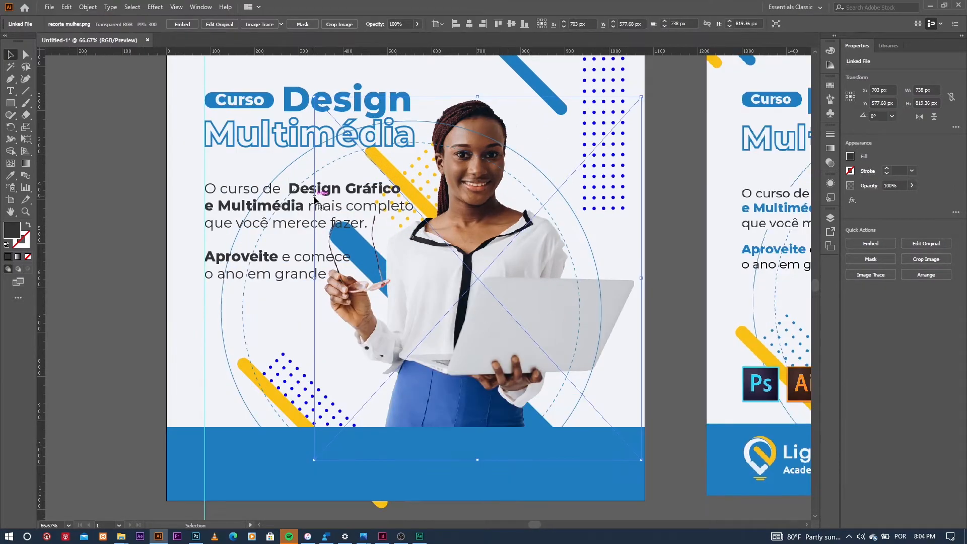
click(14, 94)
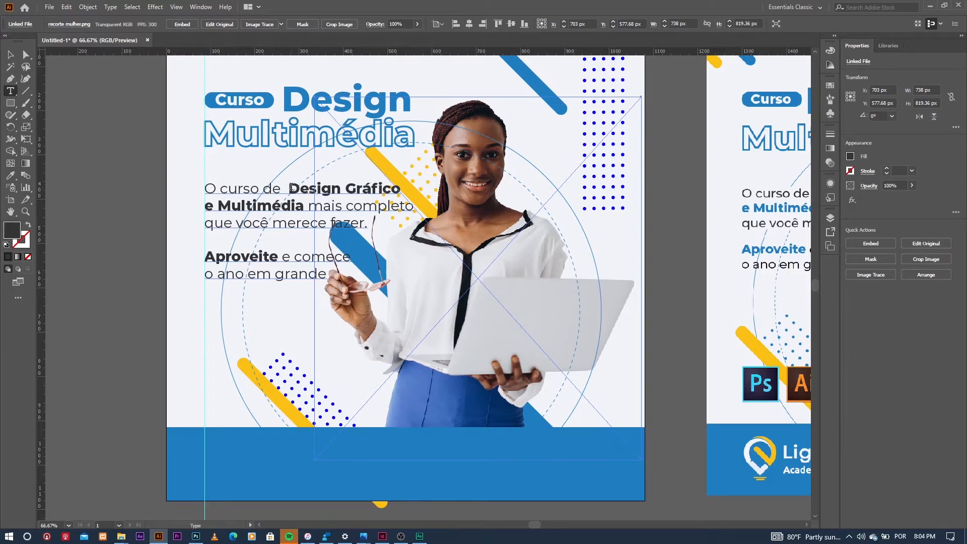
drag(291, 187, 302, 205)
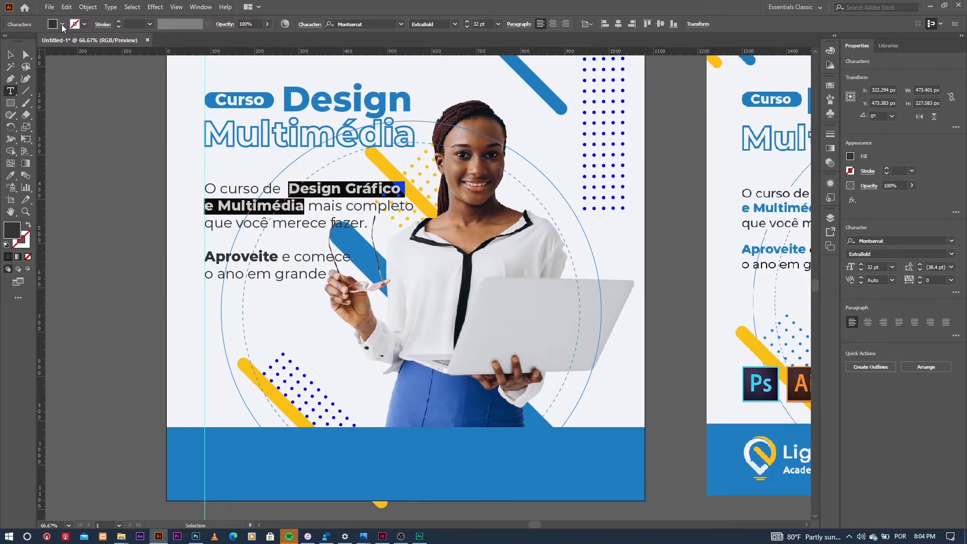
click(62, 25)
scroll(114, 61, down, 1)
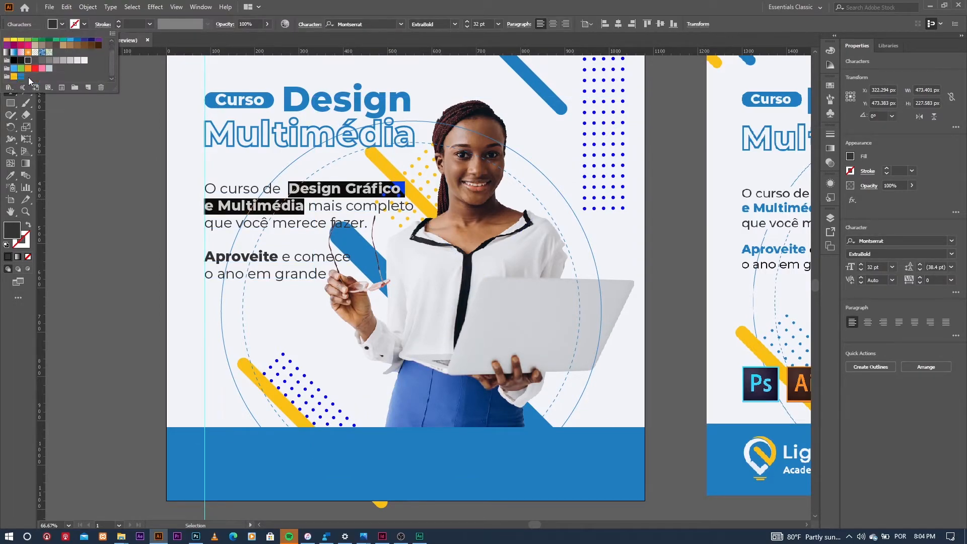
click(20, 77)
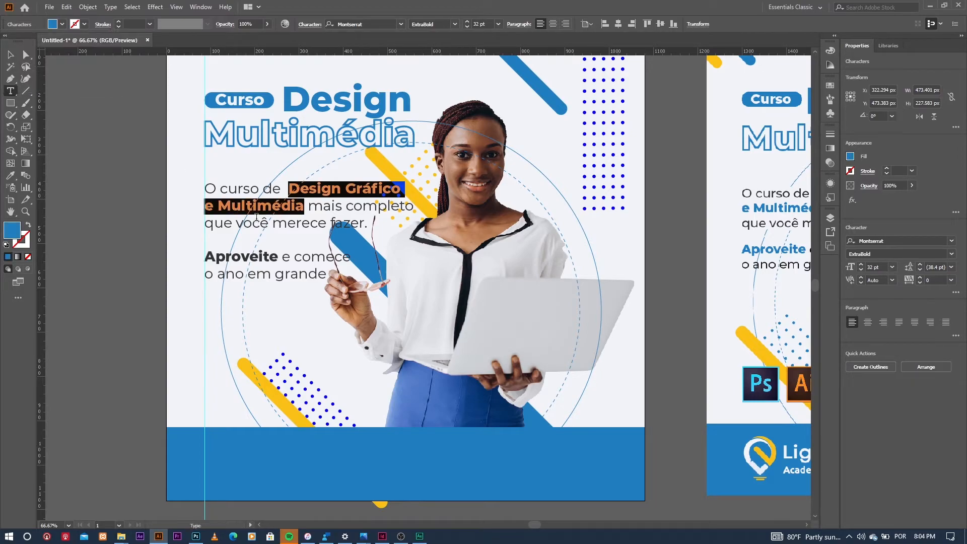
- Fill the word "Aproveite" in the description text with the same blue swatch and finish editing the text
click(221, 258)
drag(278, 258, 204, 257)
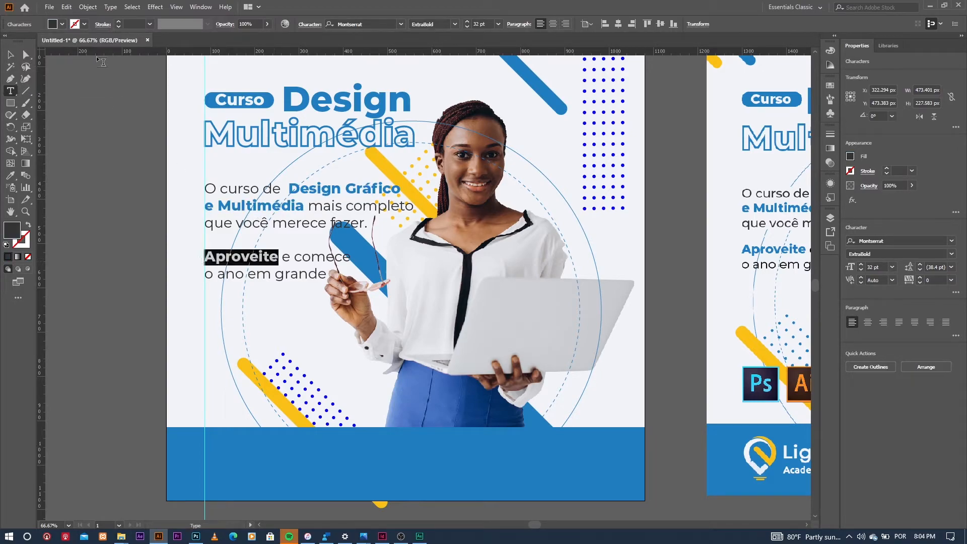
click(62, 24)
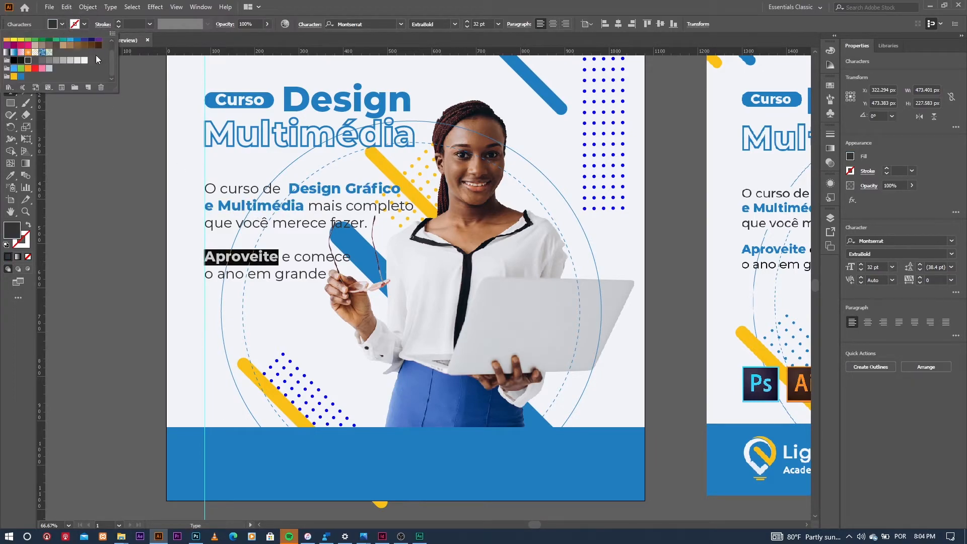
click(22, 77)
key(Escape)
key(Escape)
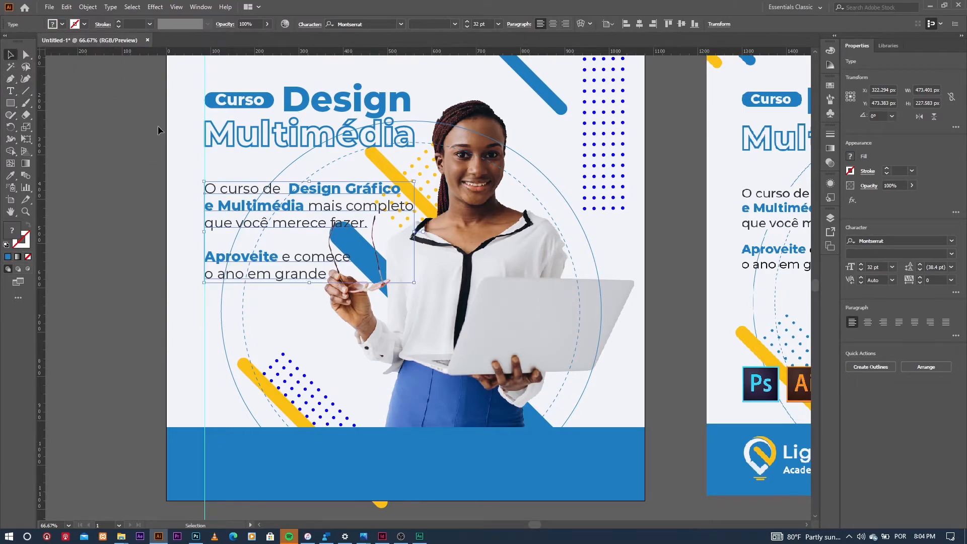
- Shift the wide blue diagonal bar behind the woman right and slightly down, to about X 708, Y 736 px
scroll(202, 125, down, 2)
click(289, 220)
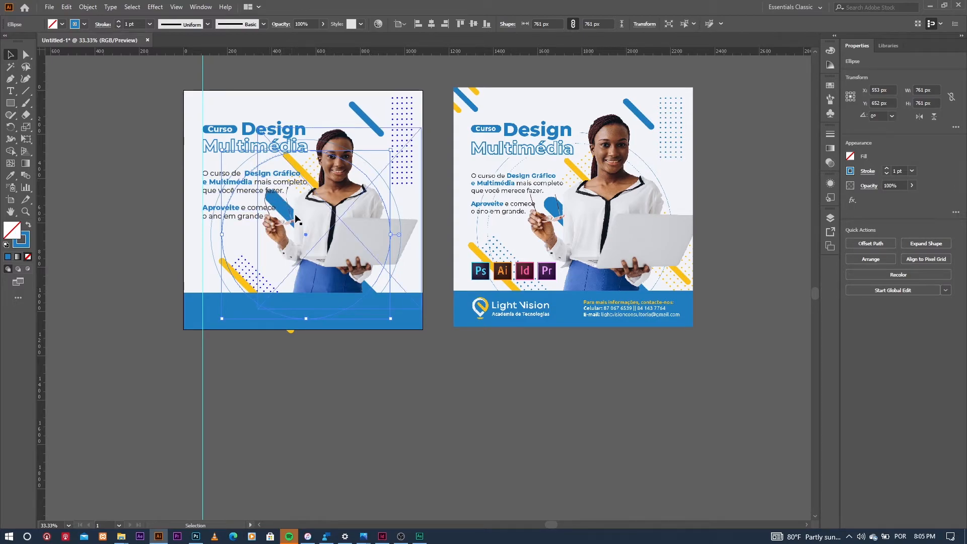
key(ctrl+shift+a)
scroll(309, 219, down, 1)
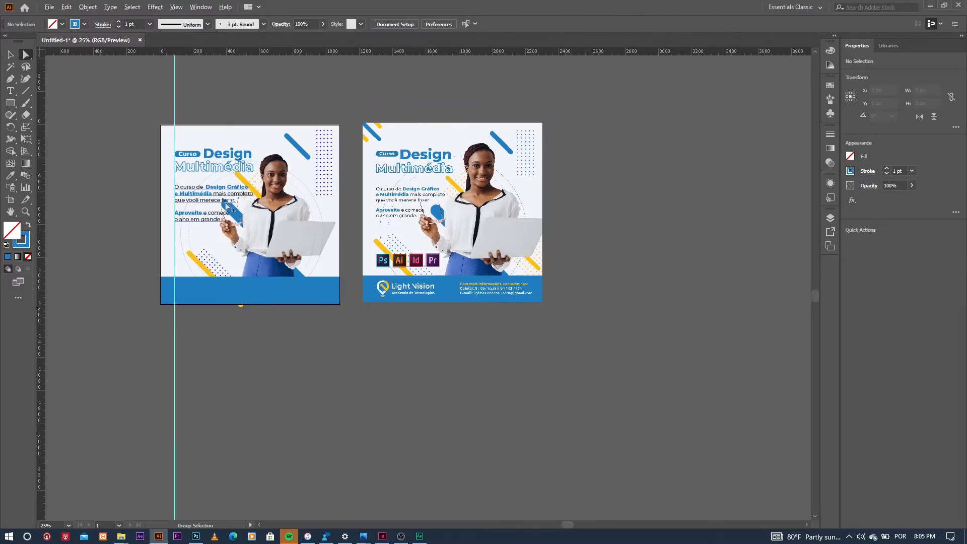
scroll(249, 234, up, 2)
key(a)
click(284, 253)
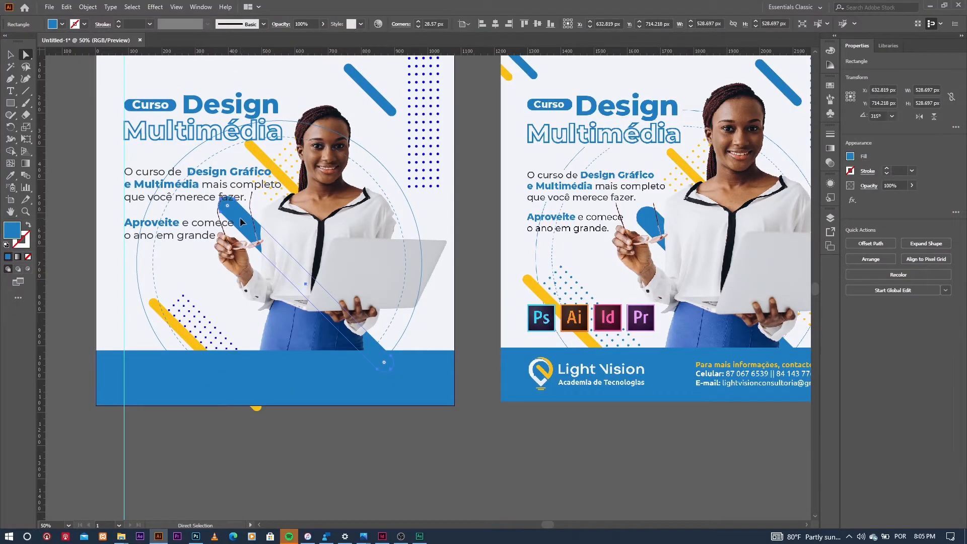
drag(240, 216, 266, 229)
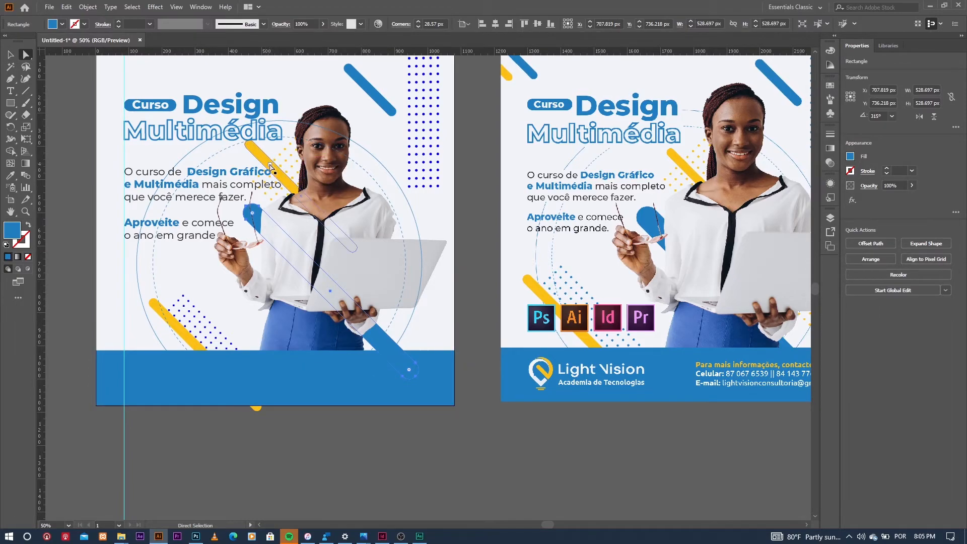
- Move the upper yellow bar right to X 680, Y 464 px and the lower yellow bar left to X 257, Y 892 px
click(271, 167)
drag(262, 163, 283, 165)
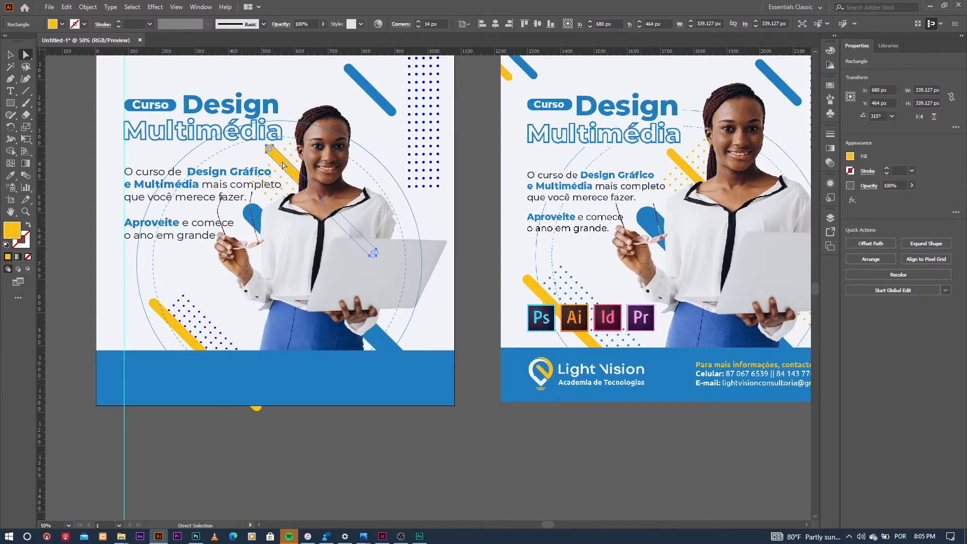
drag(192, 343, 168, 334)
key(ctrl+shift+a)
key(v)
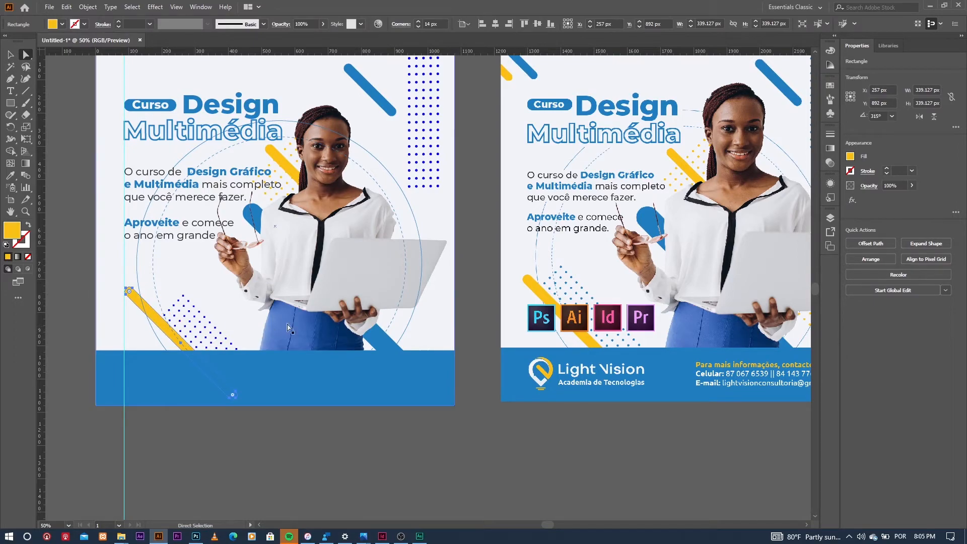
key(ctrl+=)
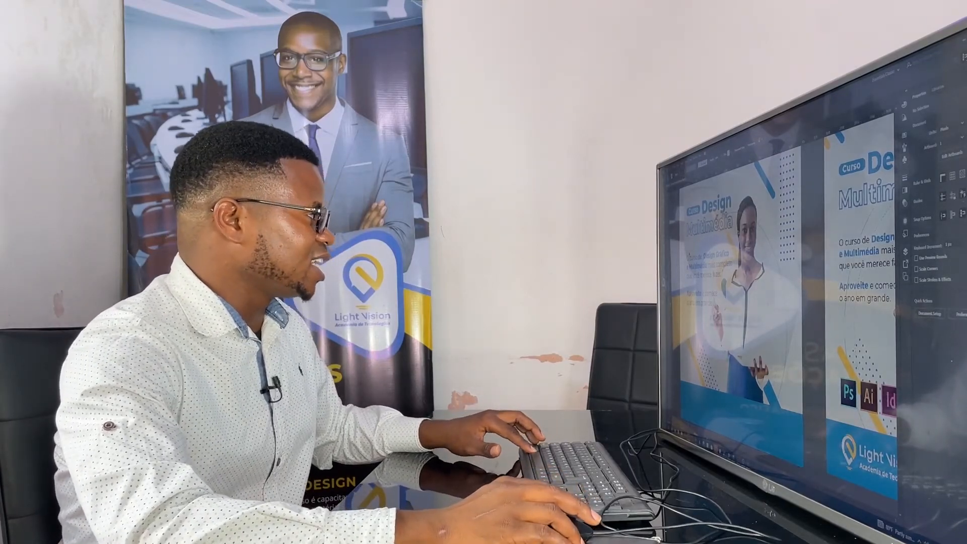
- Draw a rectangle about 205 x 123 px over the description text's first lines and fill it with the sampled artboard background colour
scroll(786, 282, down, 2)
scroll(785, 282, up, 2)
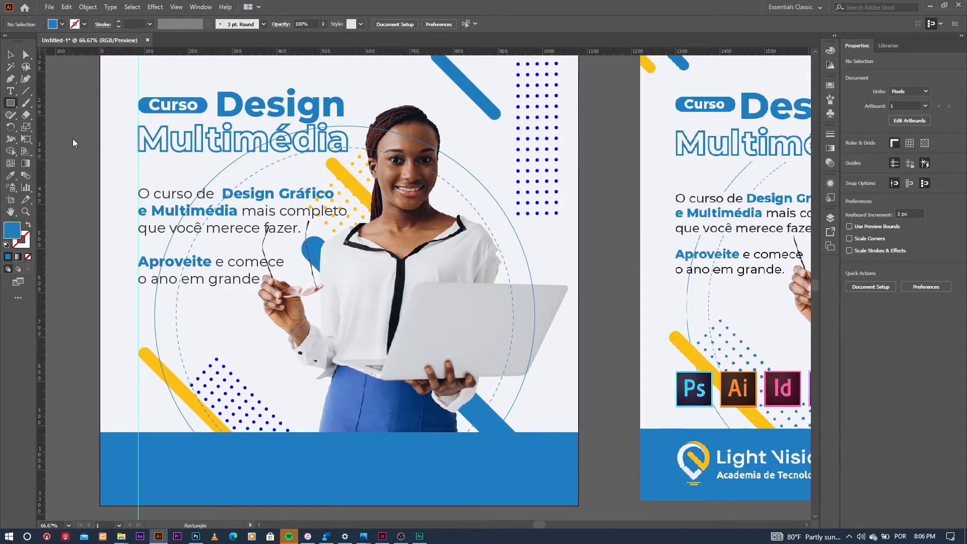
drag(158, 183, 249, 237)
click(11, 55)
click(11, 175)
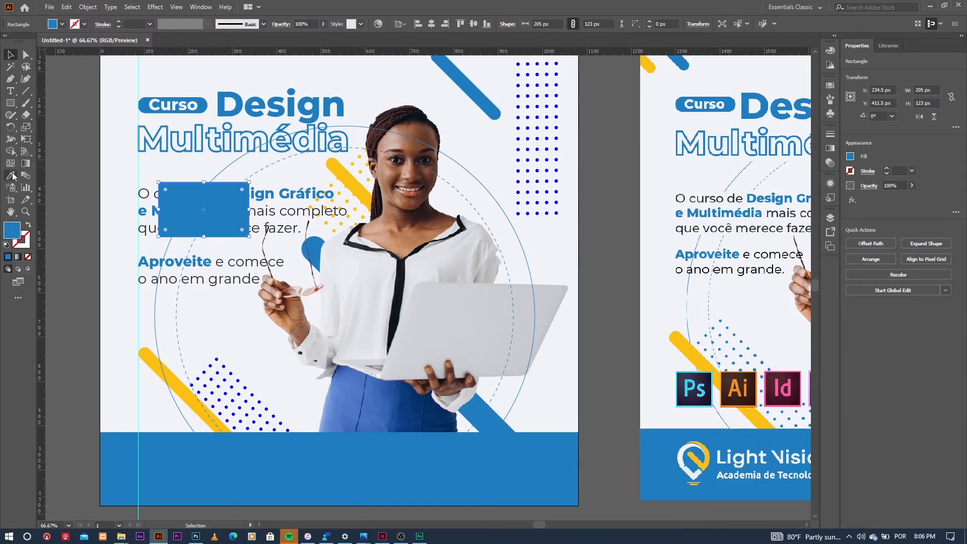
click(119, 169)
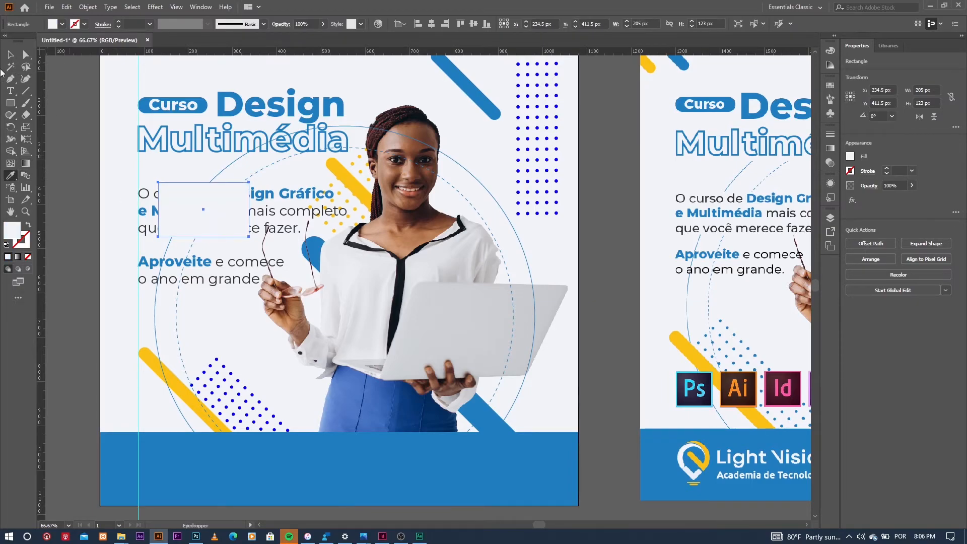
click(11, 55)
mouse_move(211, 196)
mouse_down()
mouse_move(210, 231)
mouse_move(216, 206)
mouse_up()
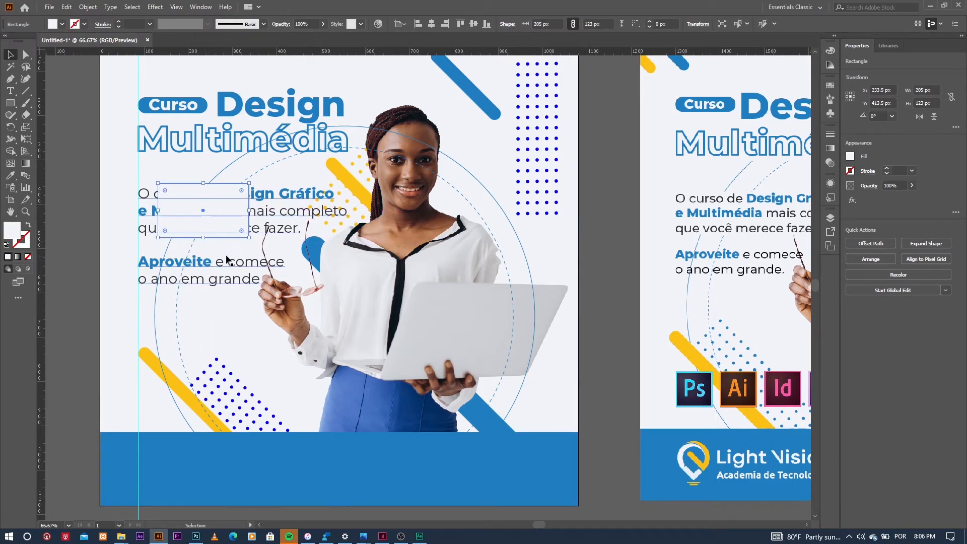
- Draw a second background-coloured rectangle about 289 x 86 px over the end of "Multimédia" to mask the circle lines
scroll(710, 262, up, 2)
scroll(615, 255, down, 2)
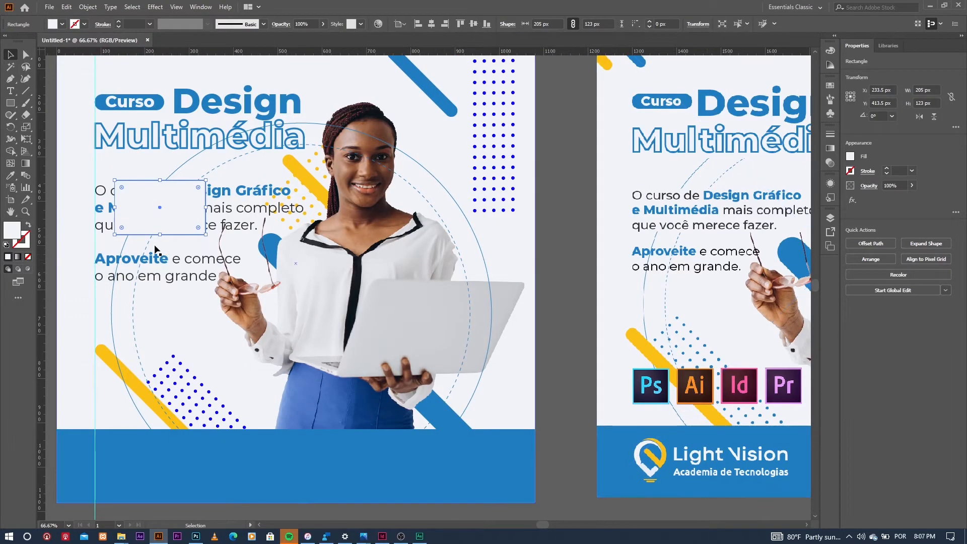
scroll(708, 258, left, 3)
key(m)
mouse_move(462, 151)
mouse_down()
mouse_move(463, 172)
mouse_move(333, 182)
mouse_up()
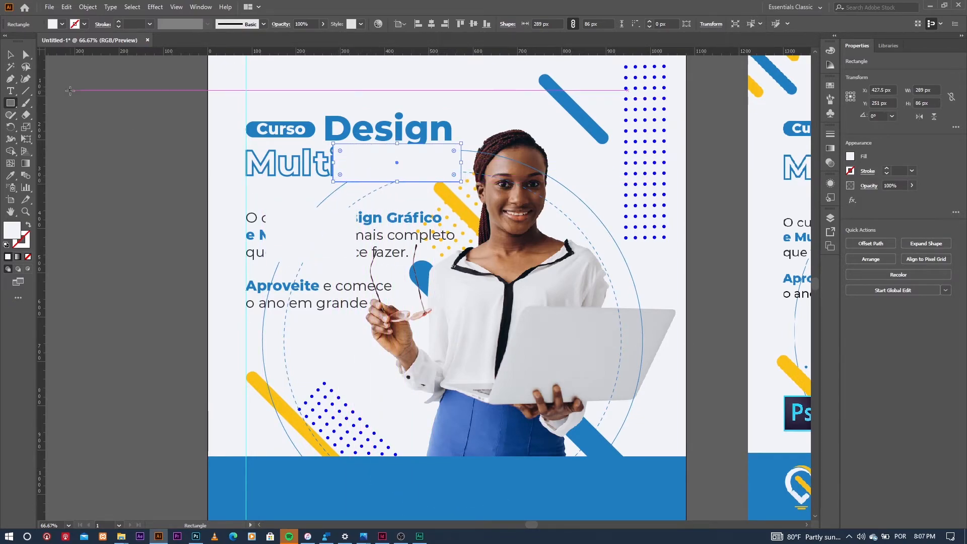
click(10, 55)
click(382, 196)
drag(392, 227, 354, 221)
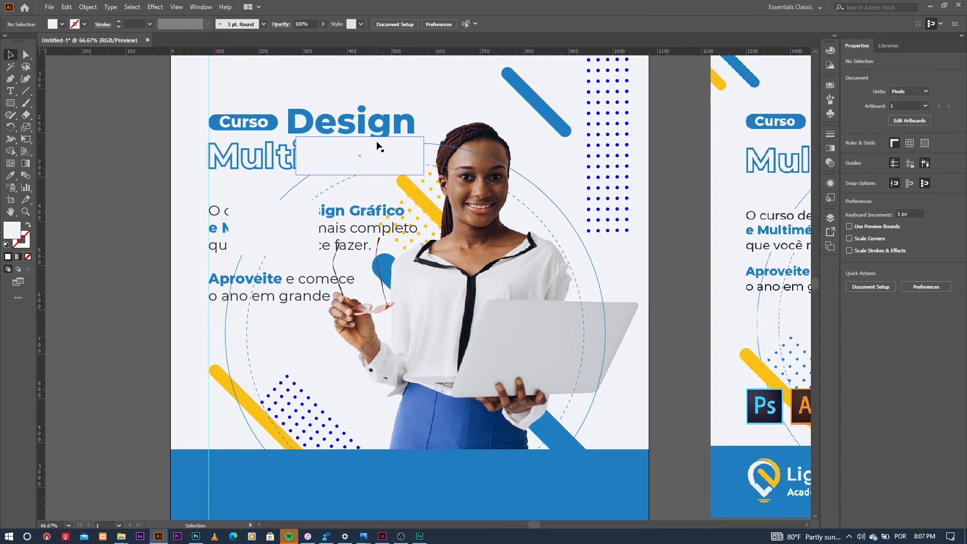
- Bring the description text block to the front, above the masking rectangle
click(380, 211)
right_click(380, 211)
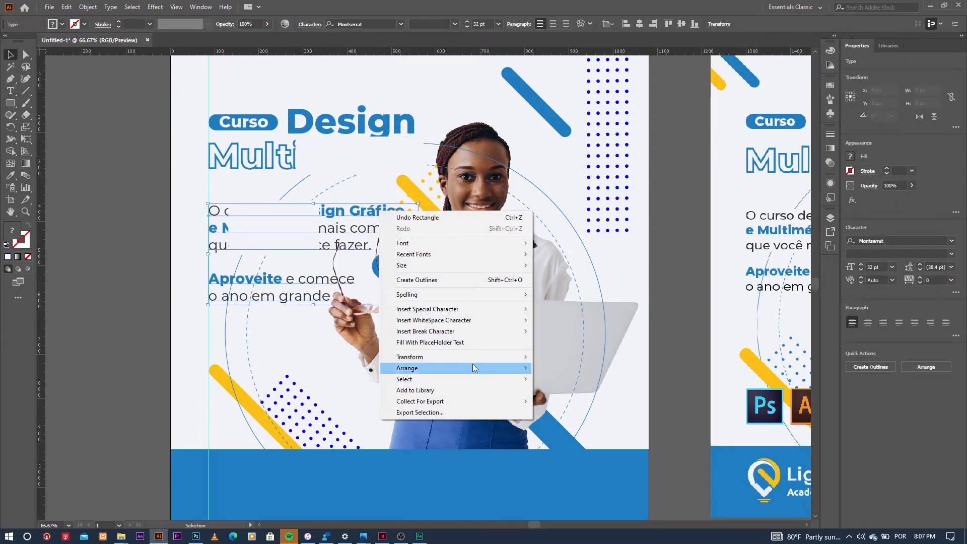
mouse_move(473, 367)
click(599, 367)
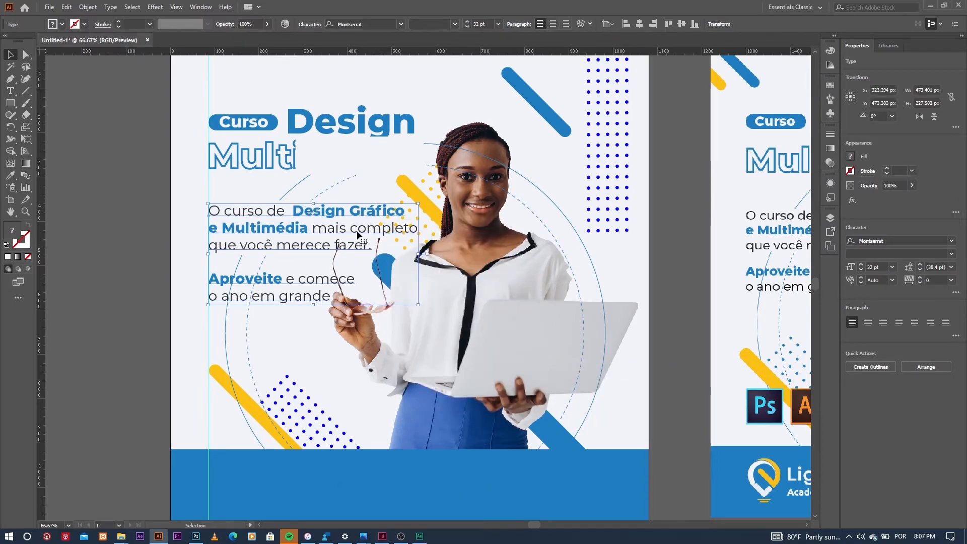
- Bring the "Multimédia" and "Design" title texts to the front, above the masking rectangle
click(249, 163)
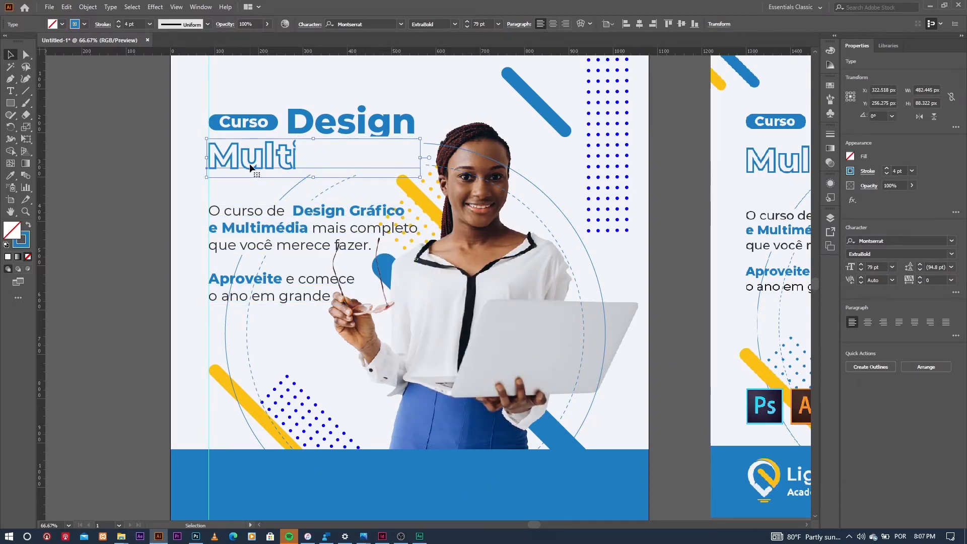
right_click(249, 163)
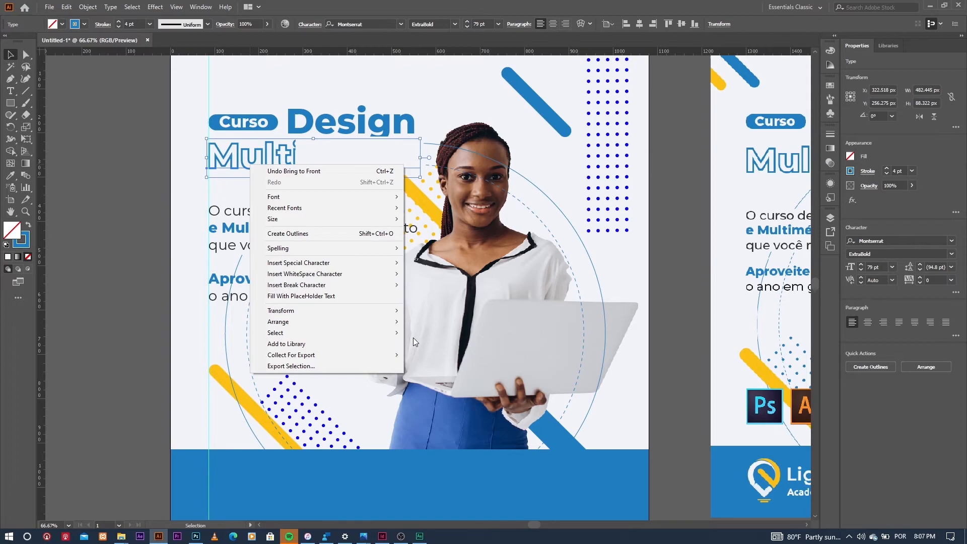
mouse_move(372, 322)
click(437, 320)
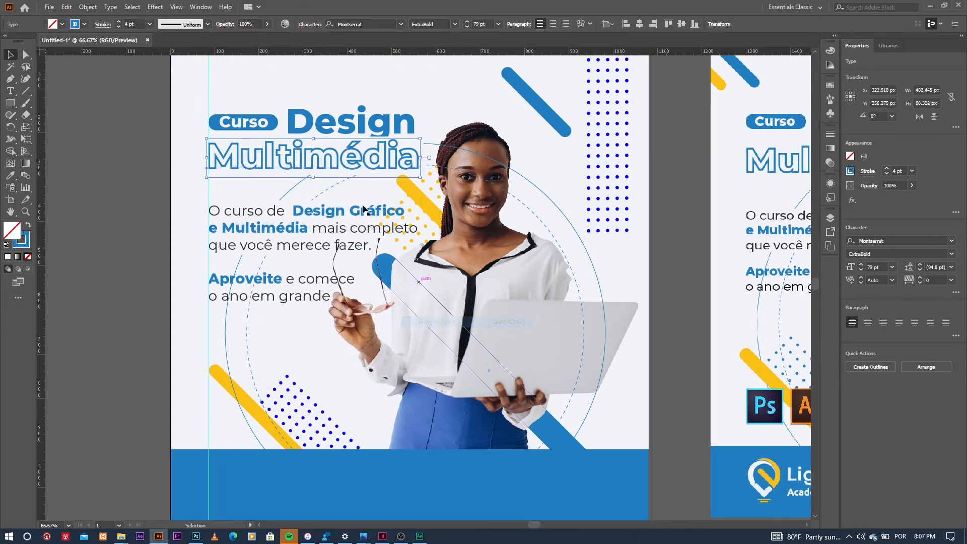
right_click(342, 126)
mouse_move(458, 284)
click(529, 284)
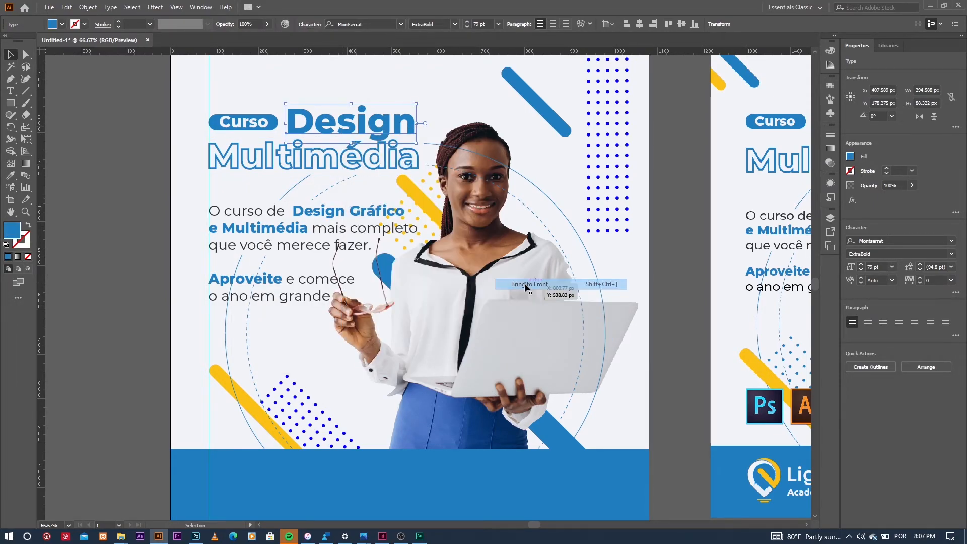
click(158, 192)
- Duplicate the thin blue diagonal bar near the dot grid into two parallel bars overlapping the artboard's upper-left corner
key(ctrl+minus)
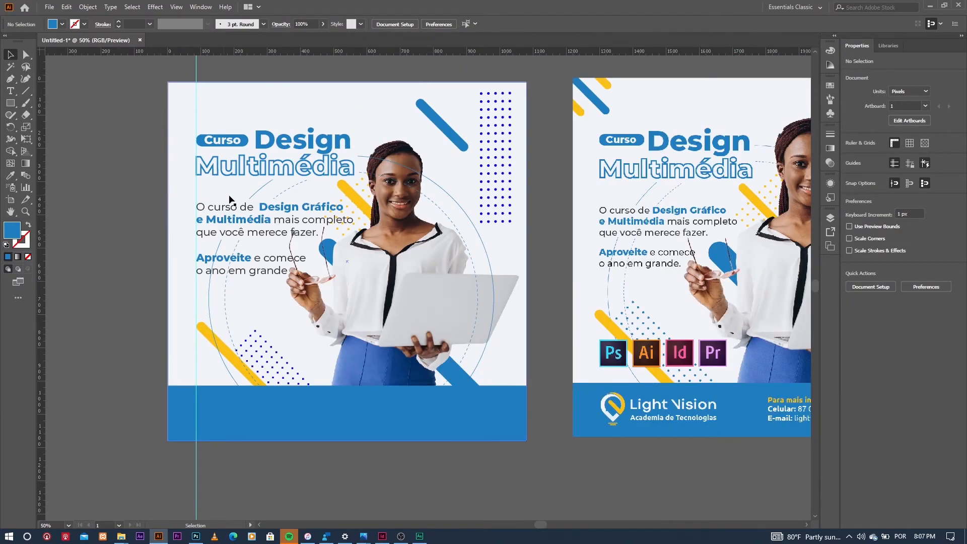
key(ctrl+minus)
scroll(244, 209, up, 1)
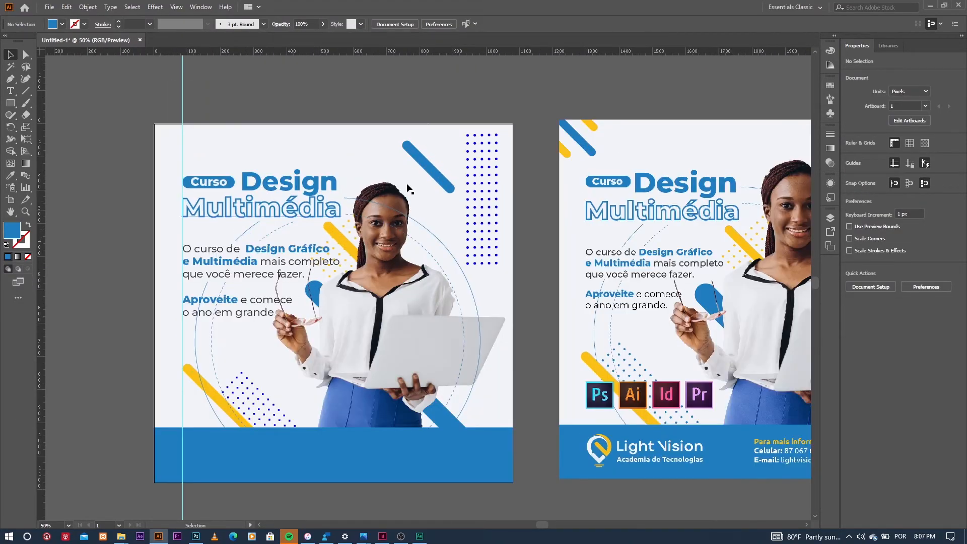
drag(548, 140, 421, 174)
scroll(646, 210, down, 1)
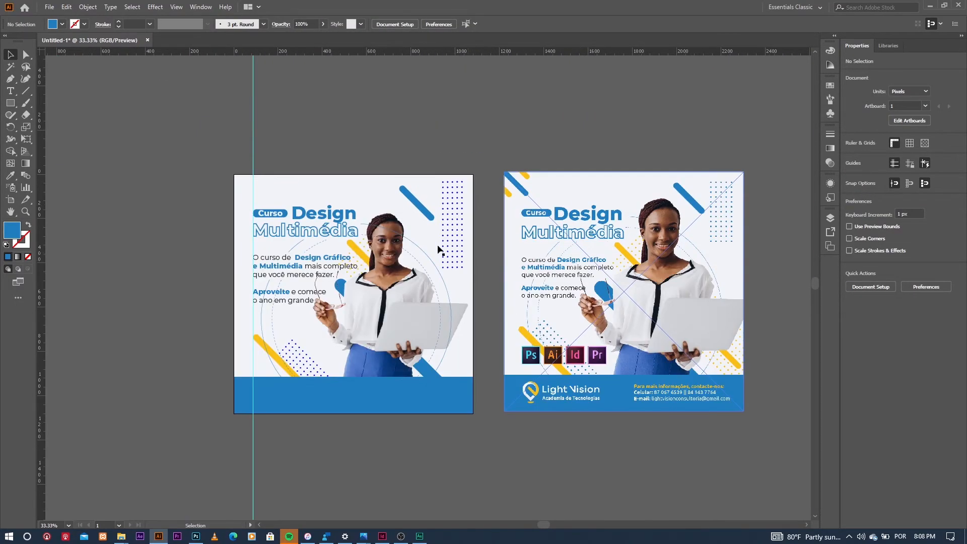
click(427, 214)
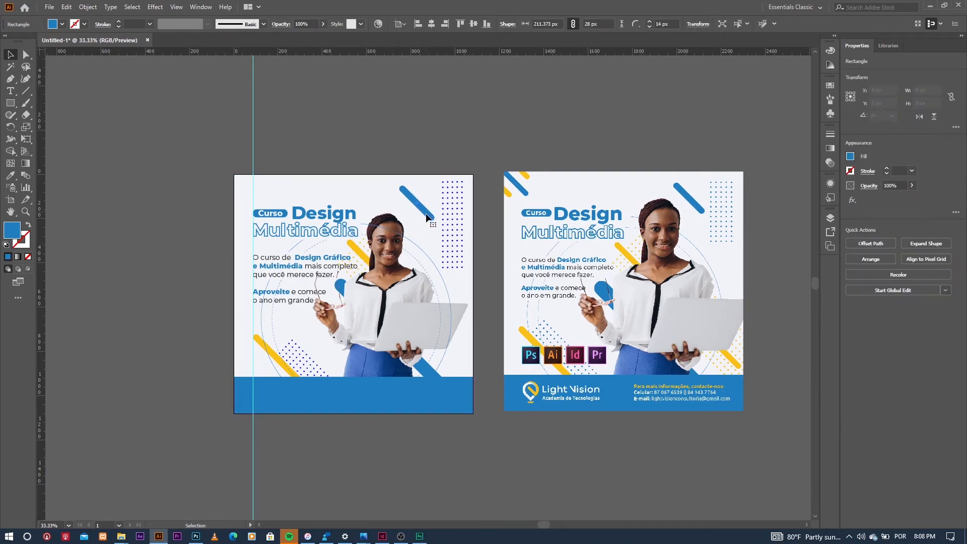
drag(427, 214, 276, 189)
key(ctrl+equal)
key(ctrl+equal)
key(ctrl+equal)
key(ctrl+equal)
key(ctrl+minus)
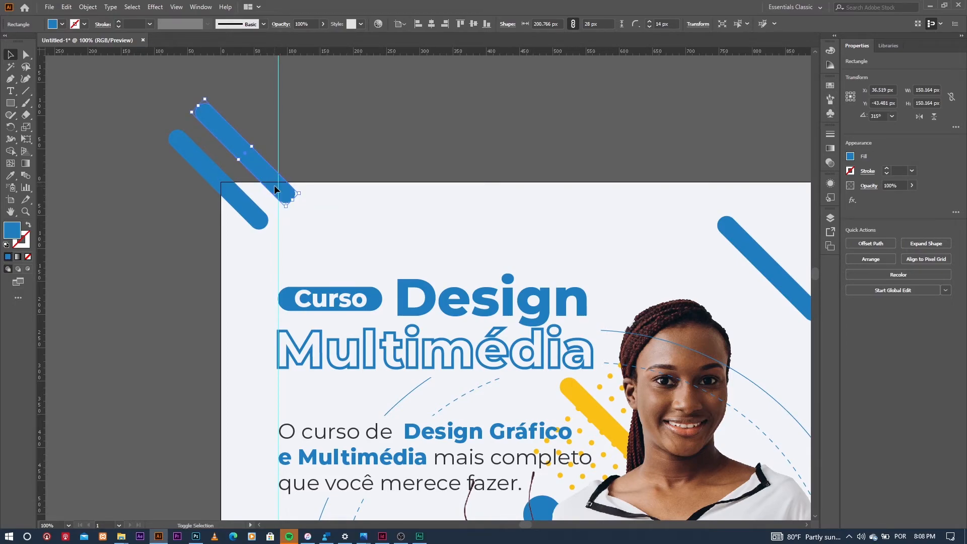
- Move the outer corner bar further down-left and place a third blue bar, offset downward, between the two
click(243, 222)
drag(243, 222, 221, 245)
click(205, 153)
drag(205, 153, 229, 179)
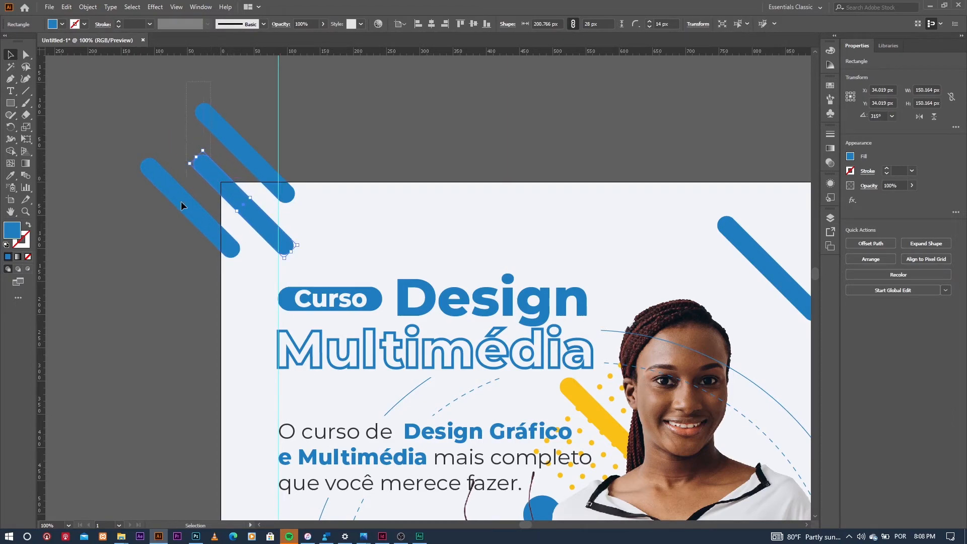
- Scale the three blue corner bars down together to about 144 × 20 px each and position them over the artboard's upper-left corner
key(ctrl+a)
drag(197, 220, 217, 239)
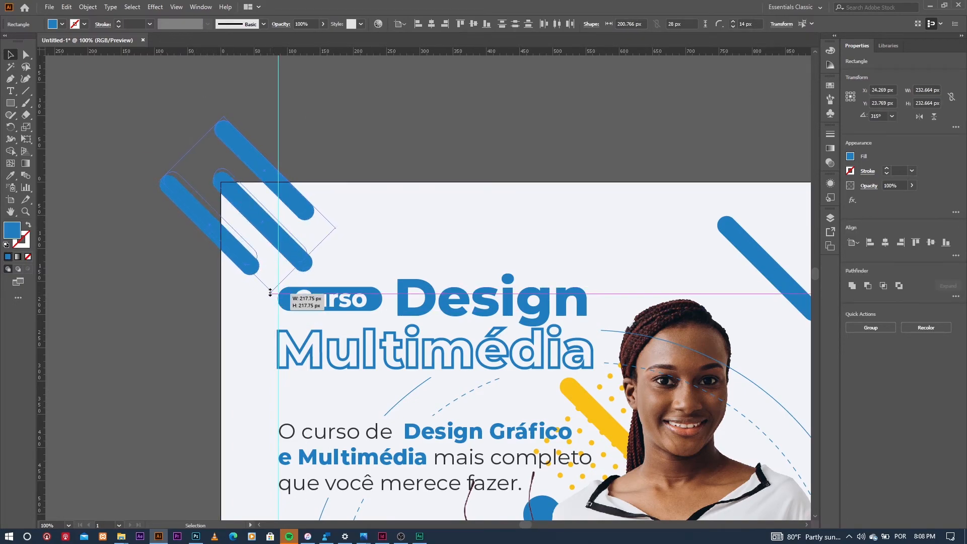
drag(255, 259, 253, 257)
drag(248, 210, 268, 222)
- Try to recolor the two outer corner bars with the yellow of the diagonal bar behind the woman
click(168, 202)
key(ctrl+equal)
drag(192, 177, 136, 277)
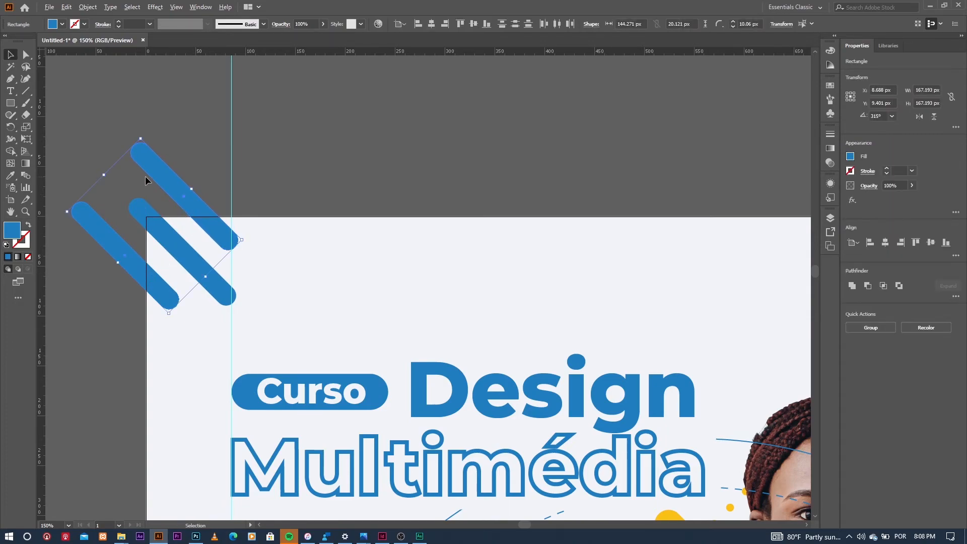
key(ctrl+minus)
key(ctrl+minus)
click(17, 175)
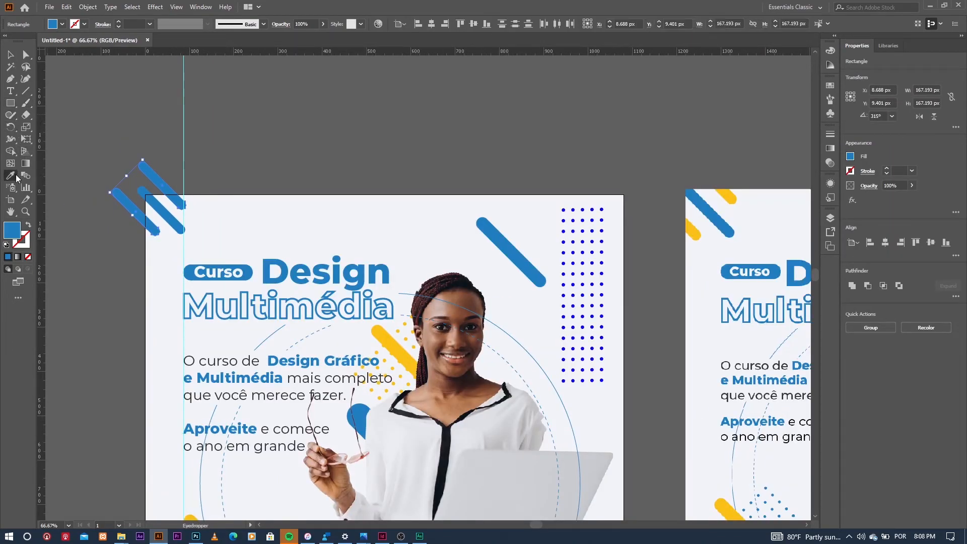
click(379, 331)
key(v)
scroll(187, 122, down, 2)
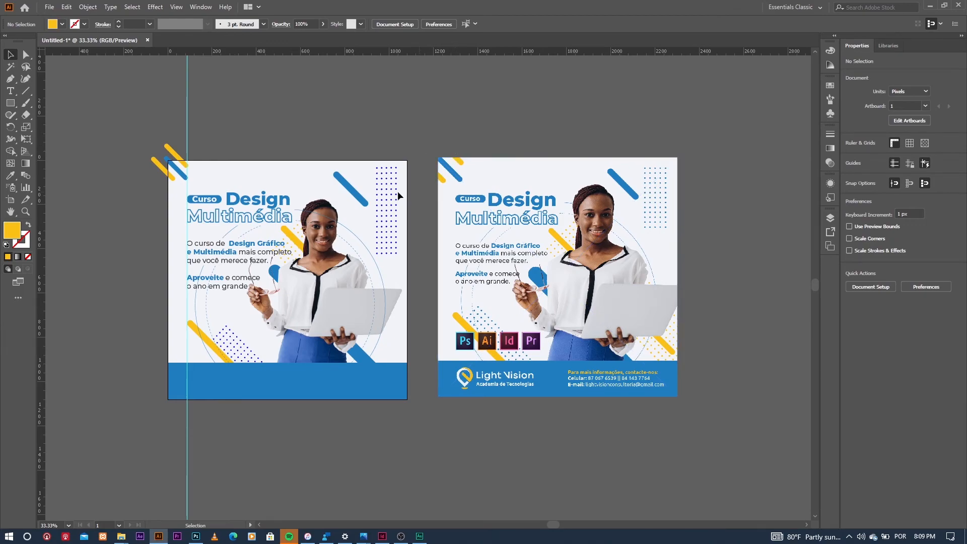
scroll(142, 145, up, 2)
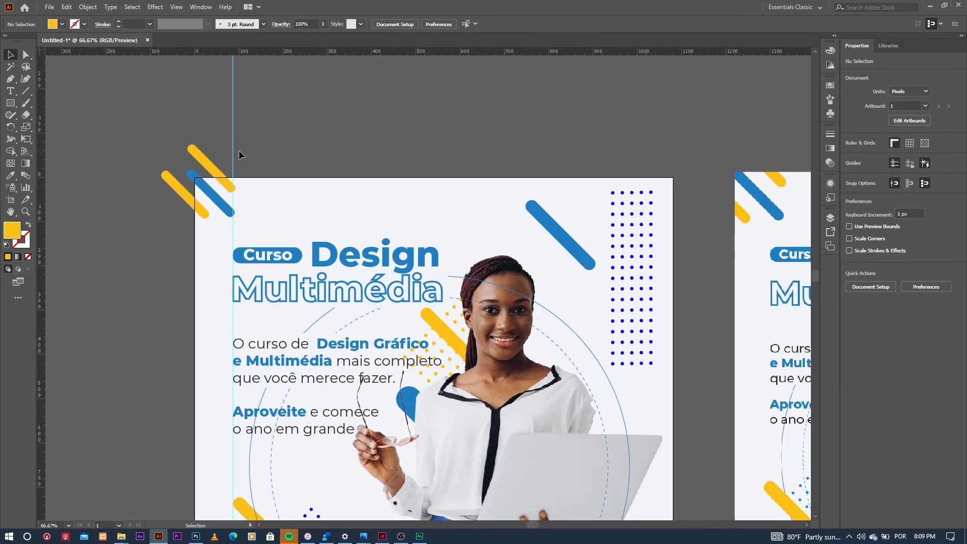
- Group the three blue corner bars
drag(217, 174, 217, 175)
right_click(222, 178)
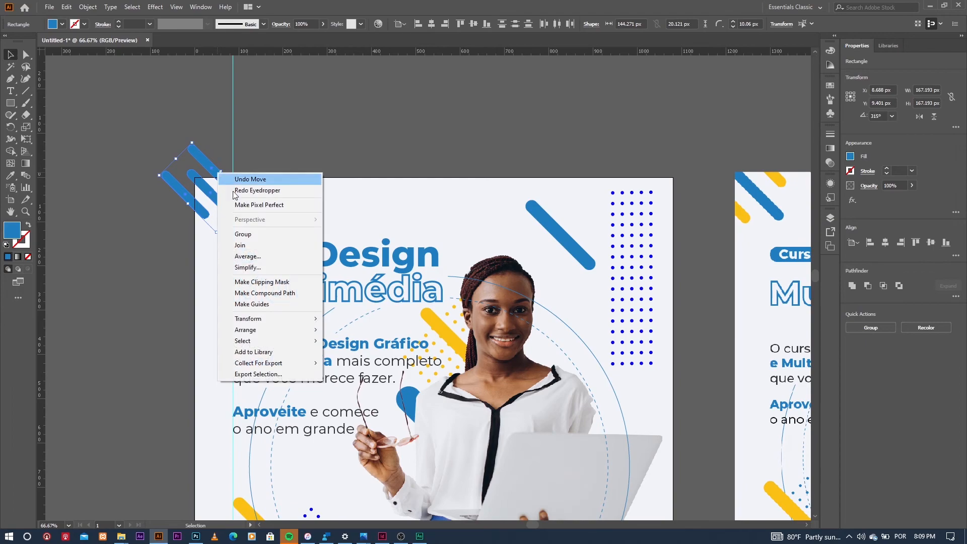
click(263, 237)
- Draw a 164 × 130 px rectangle over the artboard's upper-left corner and use it as a clipping mask for the grouped bars
click(11, 104)
key(ctrl+shift+a)
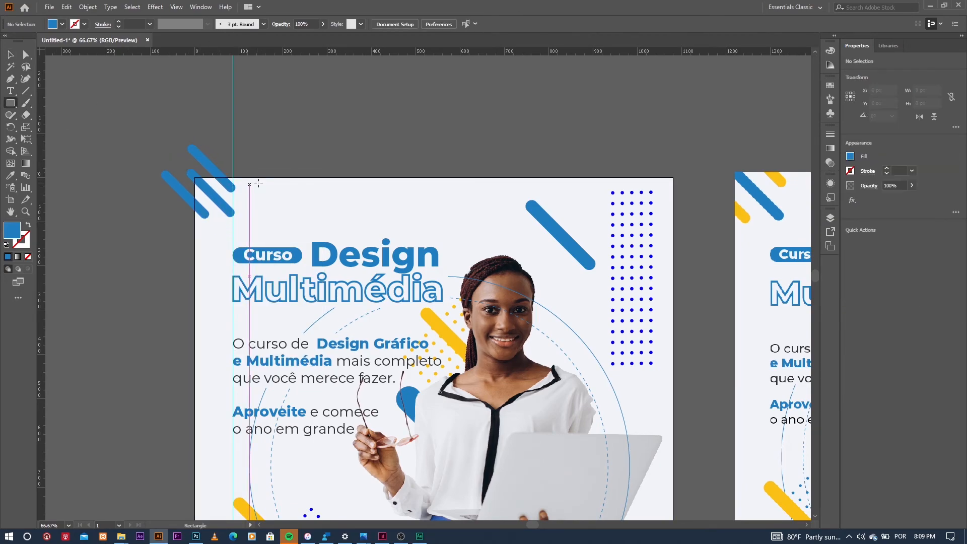
drag(193, 235, 194, 235)
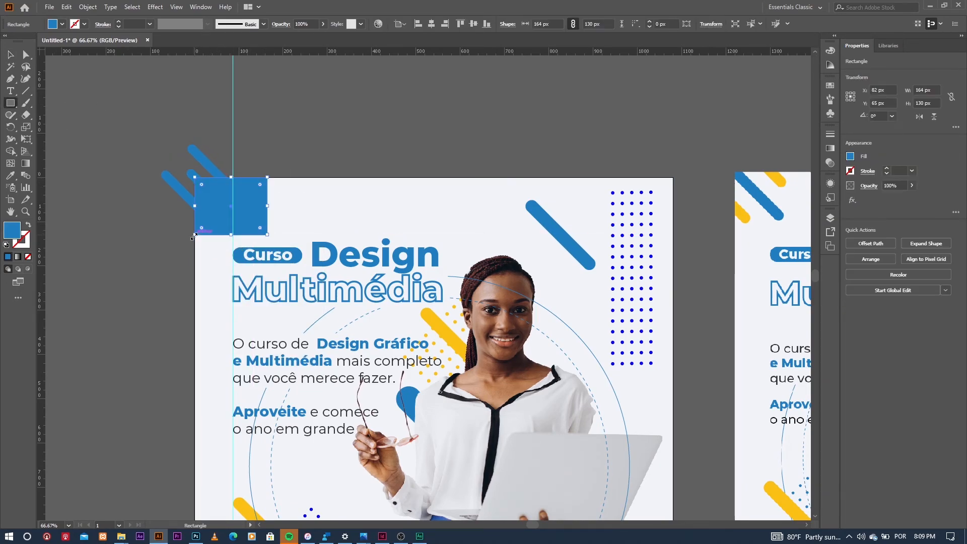
click(10, 55)
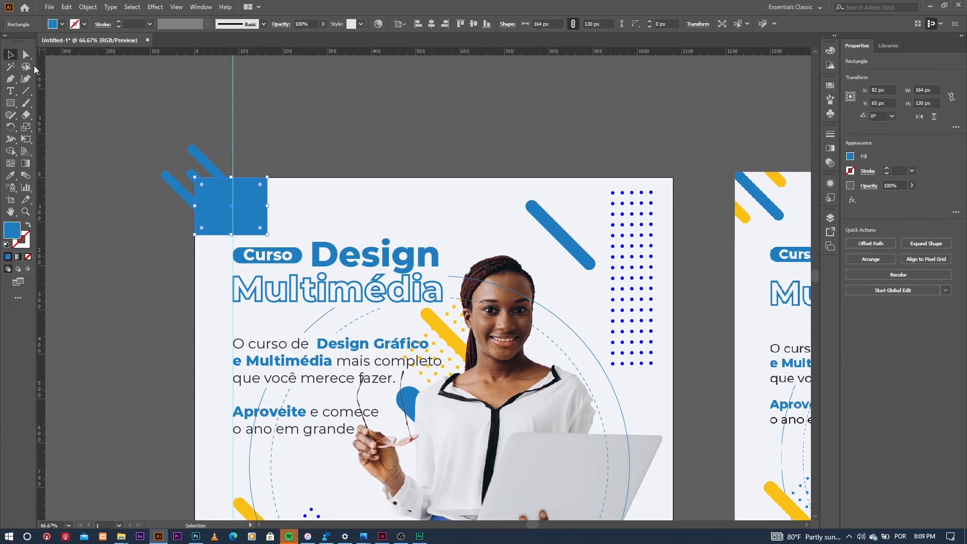
shift+click(202, 159)
right_click(201, 160)
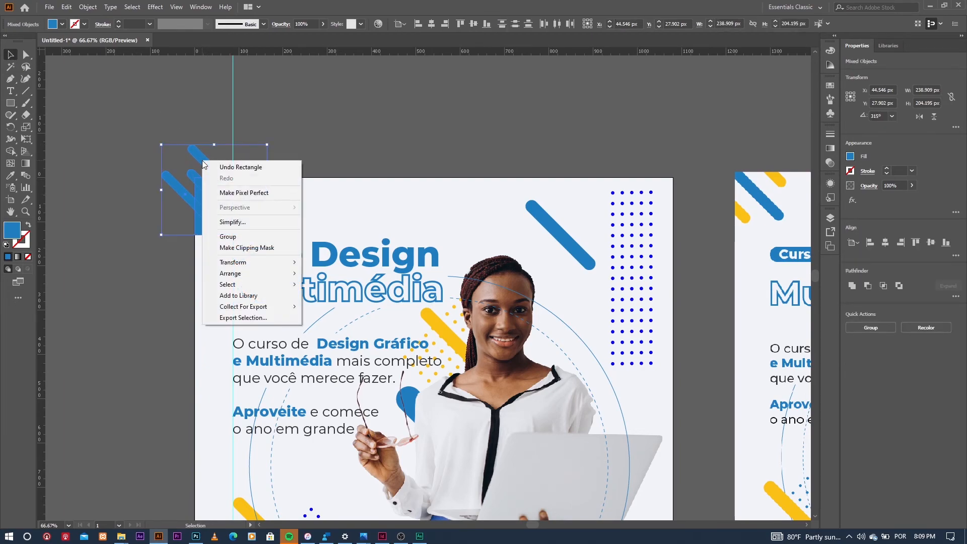
click(267, 248)
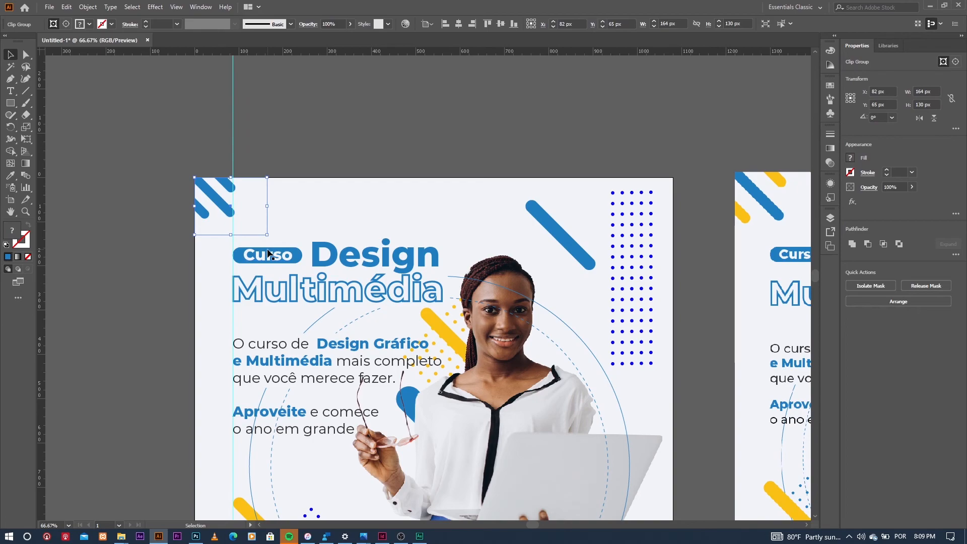
key(ctrl+shift+a)
- Recolor the two outer bars inside the corner clipping mask with the yellow sampled from the diagonal bar behind the woman
scroll(219, 169, up, 1)
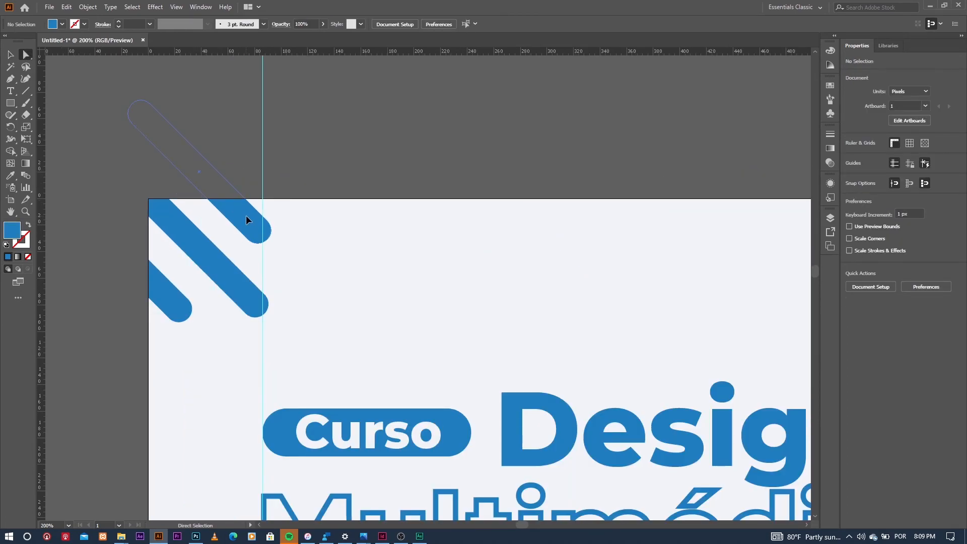
key(a)
click(160, 291)
click(172, 251)
scroll(171, 252, down, 2)
key(i)
click(500, 381)
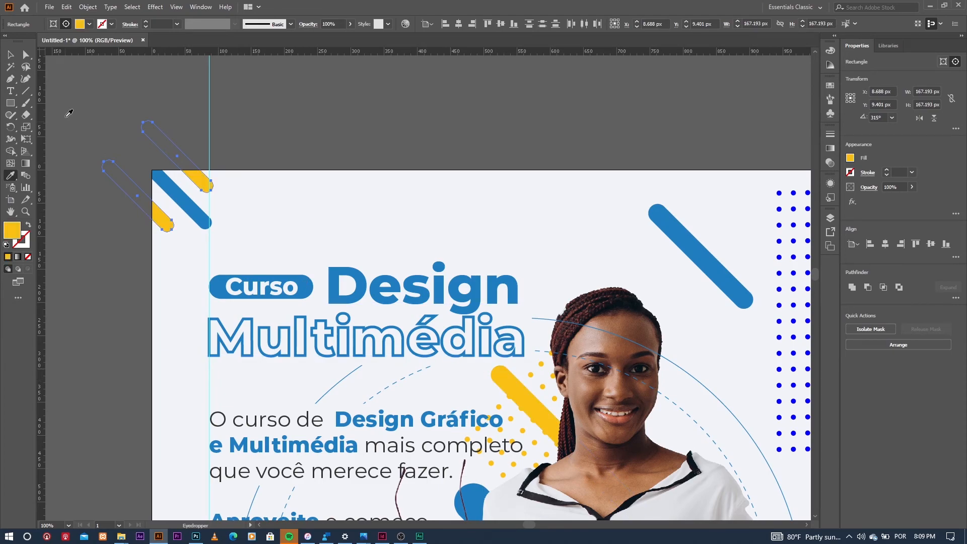
click(228, 147)
scroll(181, 139, down, 4)
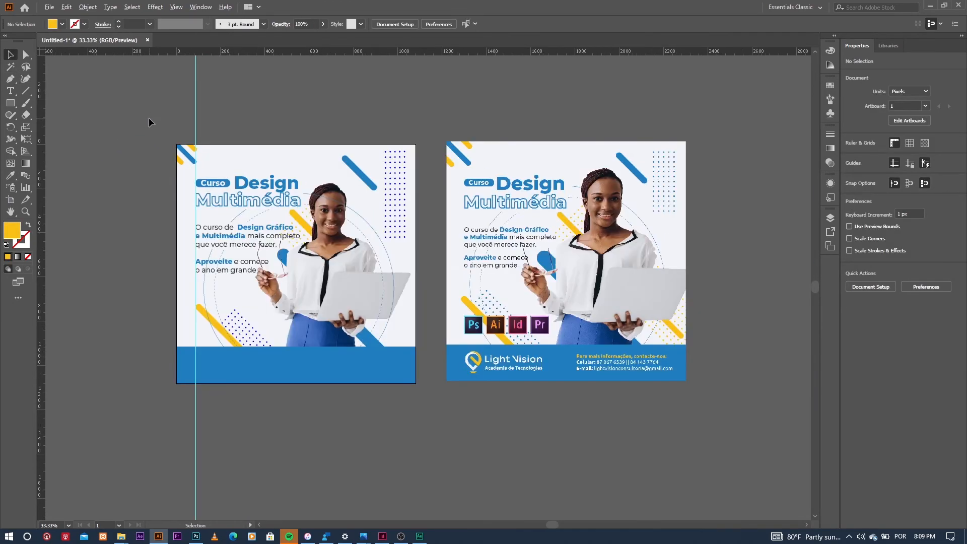